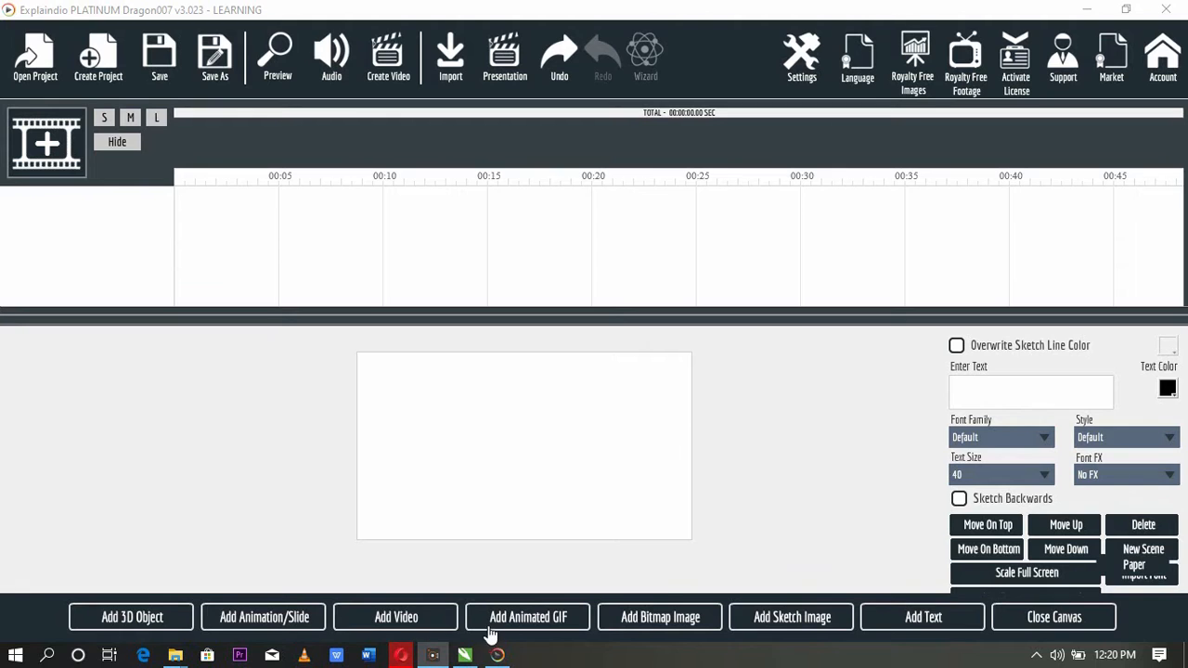
Add the Explaindio slide slide04.vfs from the Business Concepts pack to the empty canvas as the first scene.
left_click(253, 625)
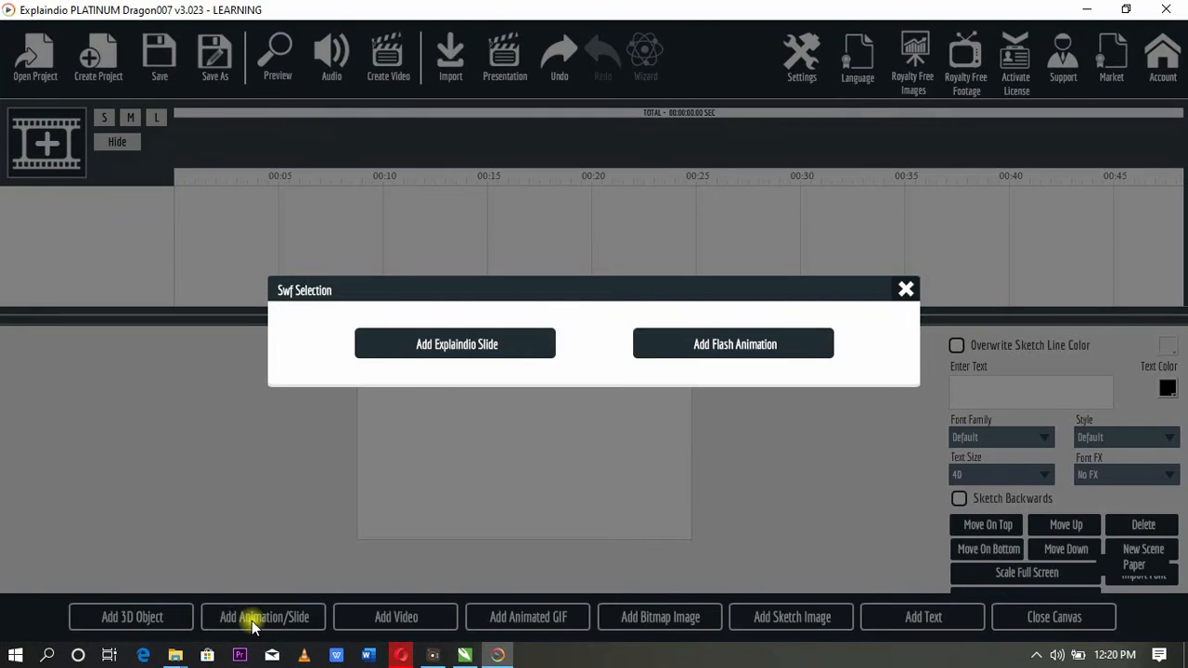
left_click(737, 340)
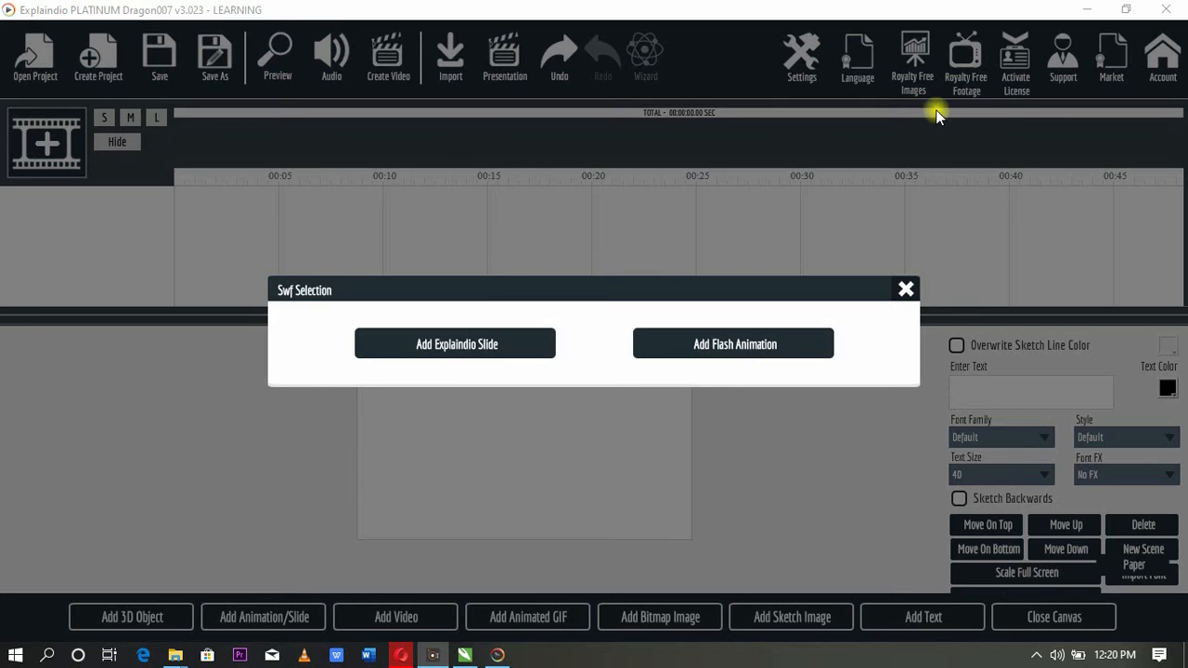
left_click(497, 364)
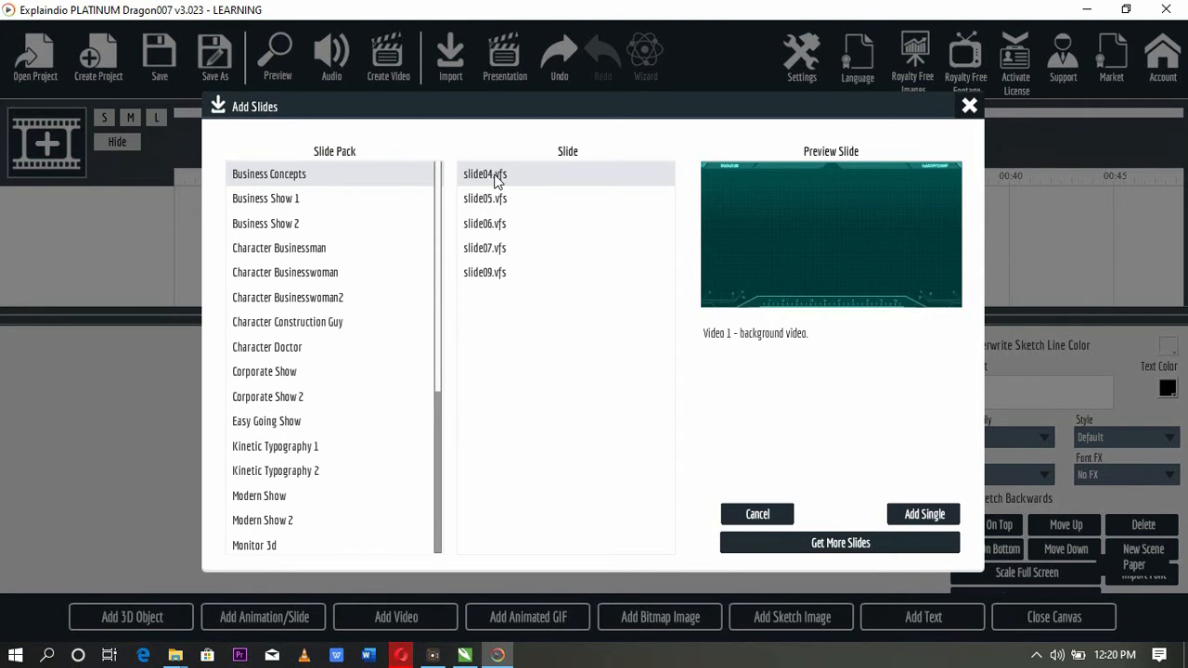
left_click(923, 516)
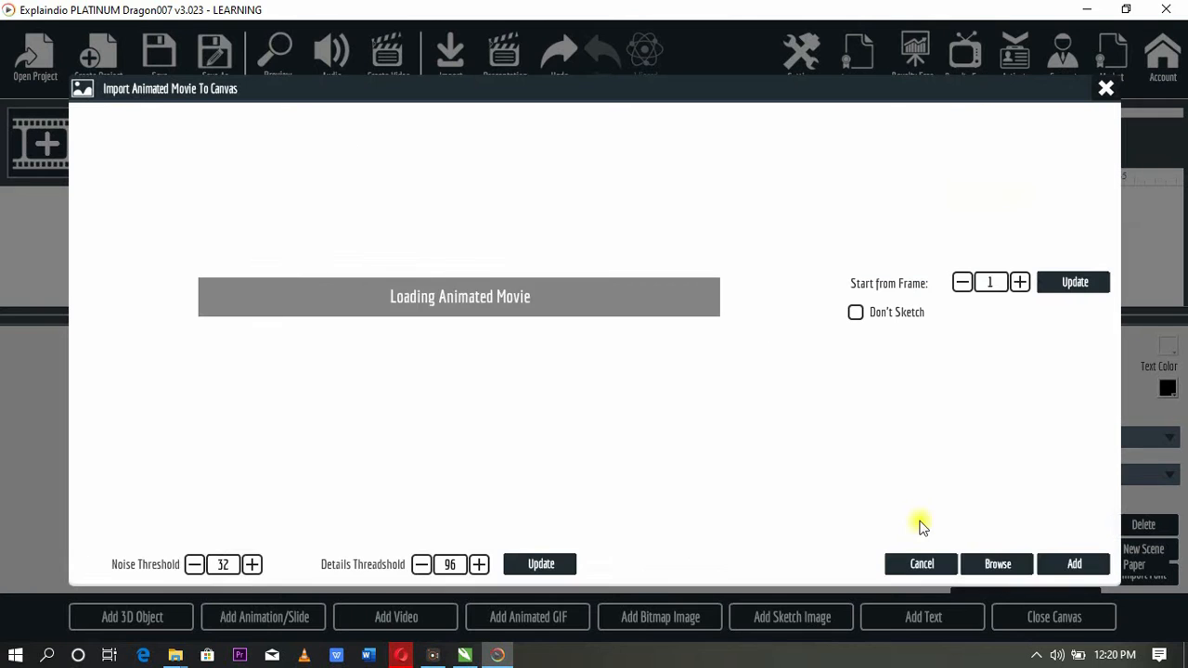
left_click(1082, 571)
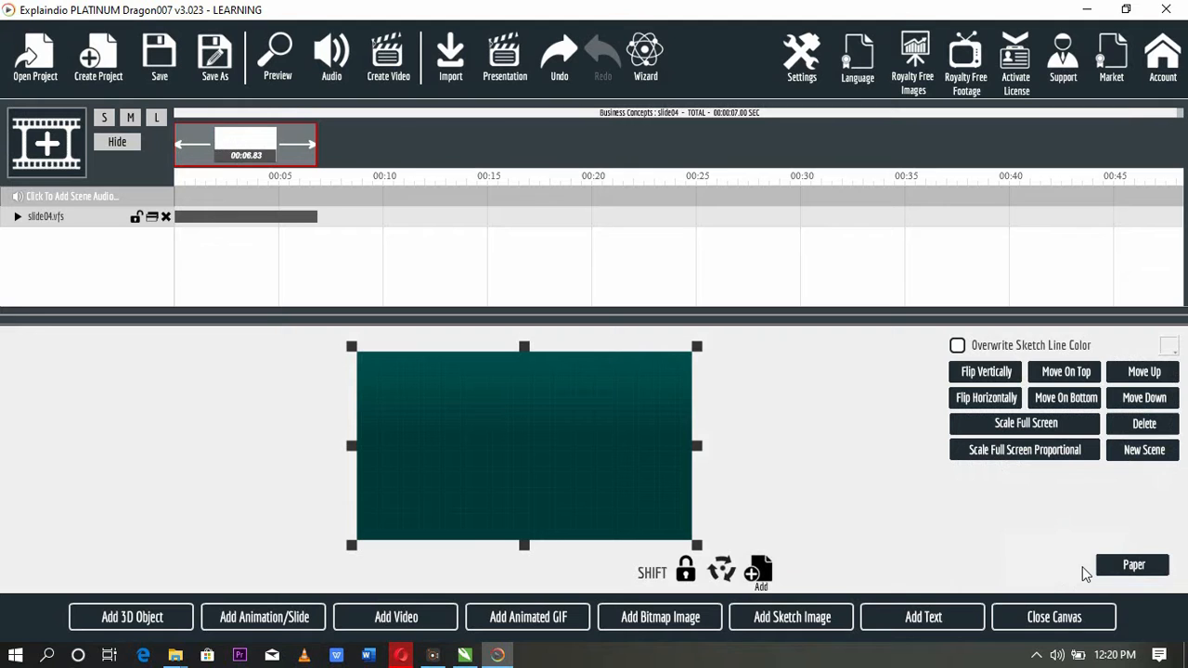
Create a new second scene containing the Explaindio slide slide05.vfs from the Business Concepts pack.
left_click(53, 146)
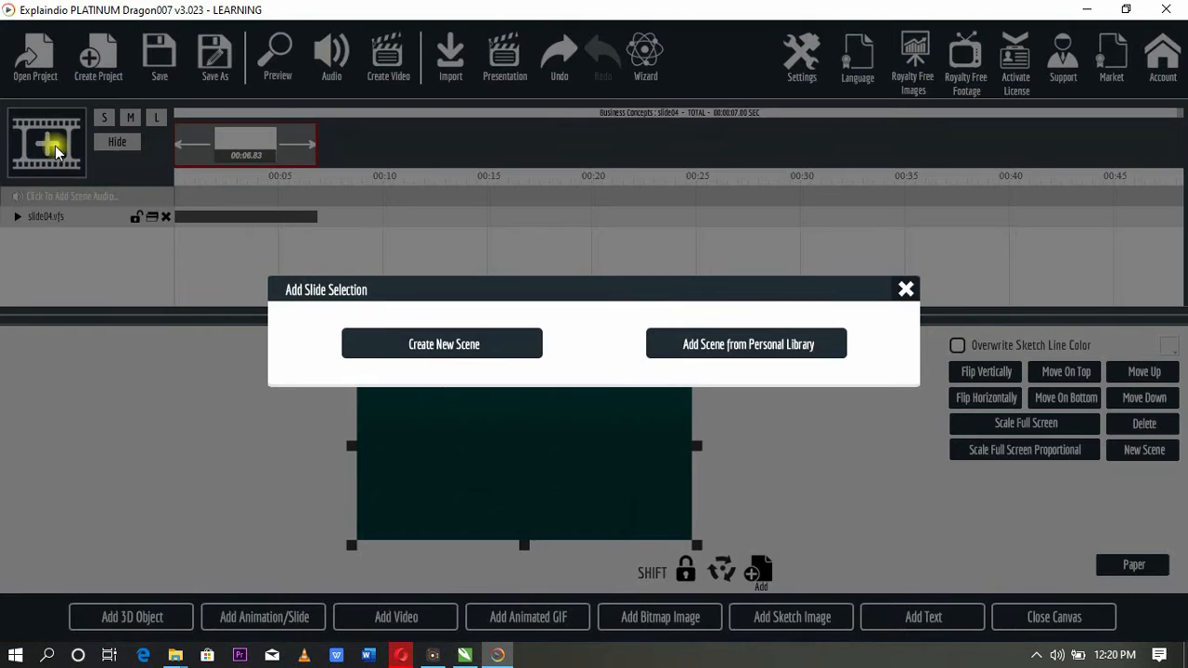
left_click(444, 344)
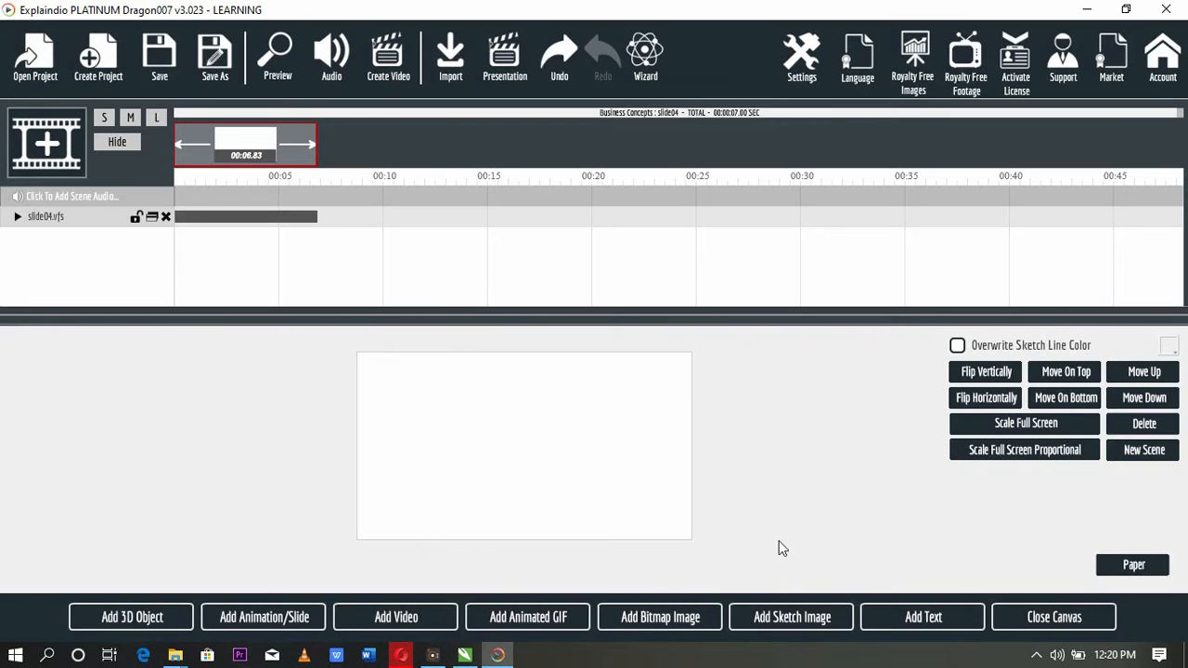
left_click(299, 625)
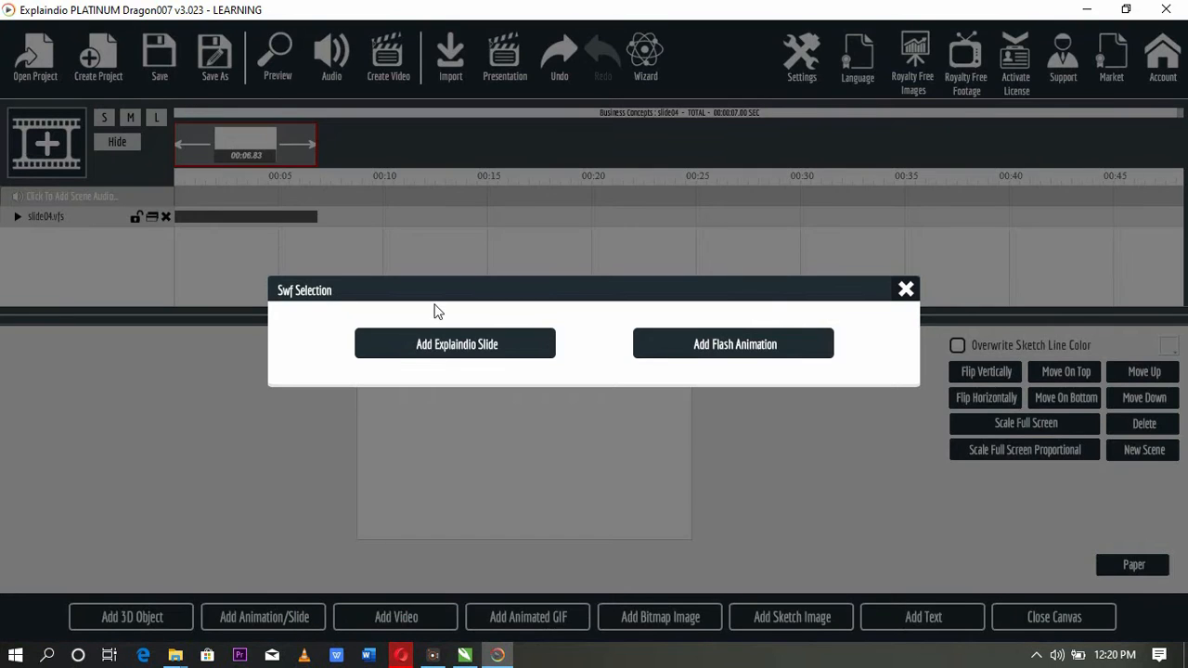
left_click(434, 360)
left_click(485, 201)
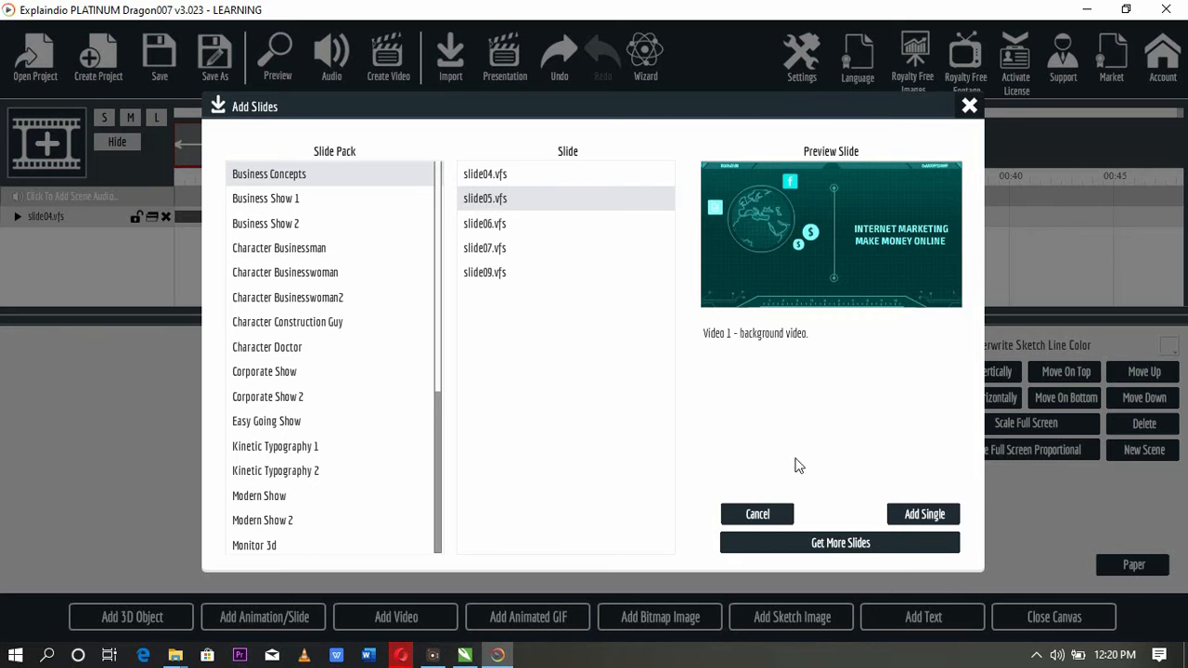
left_click(931, 515)
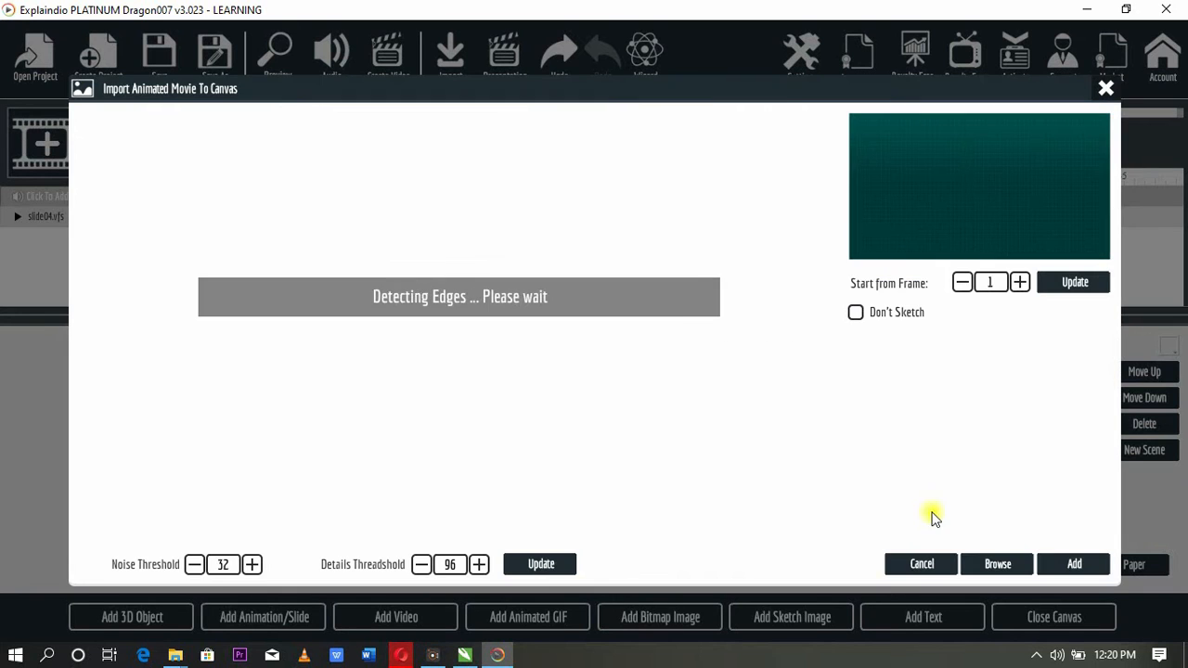
left_click(1073, 564)
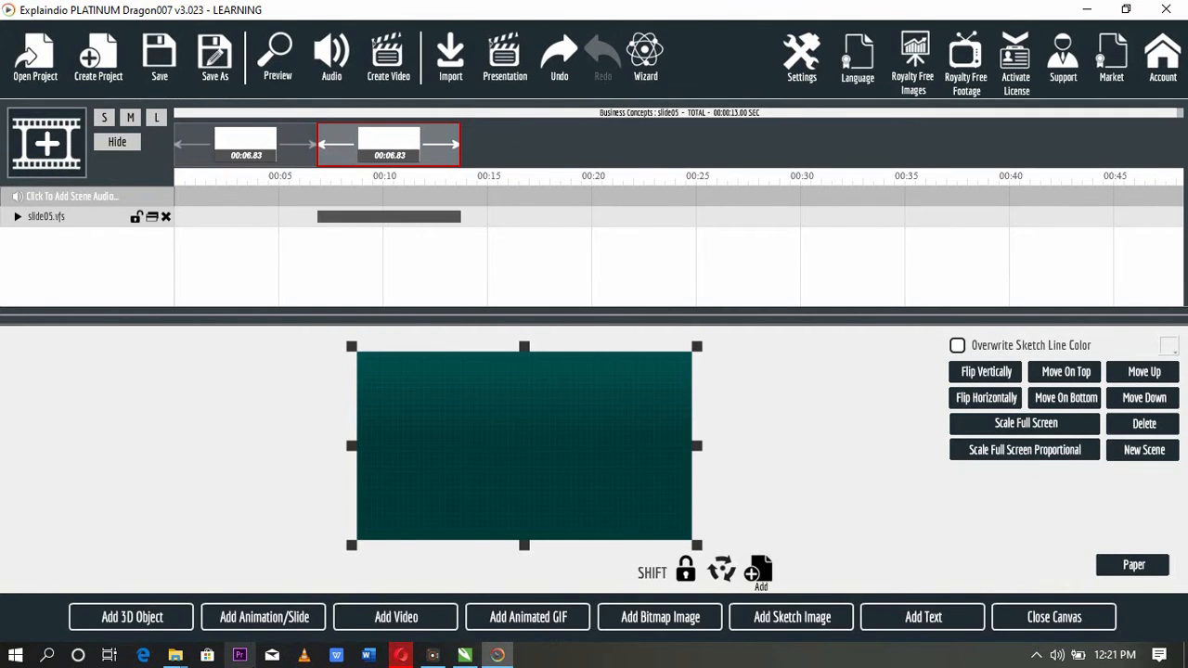
Create a new third scene containing the Explaindio slide slide06.vfs from the Business Concepts pack.
left_click(27, 148)
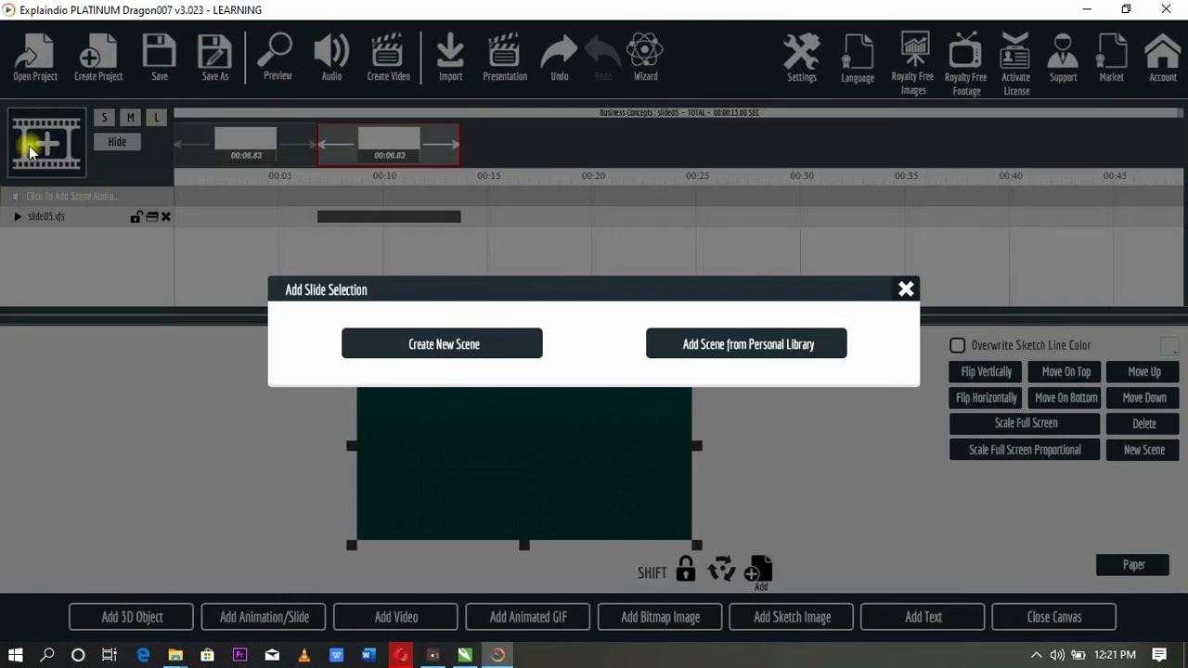
left_click(445, 344)
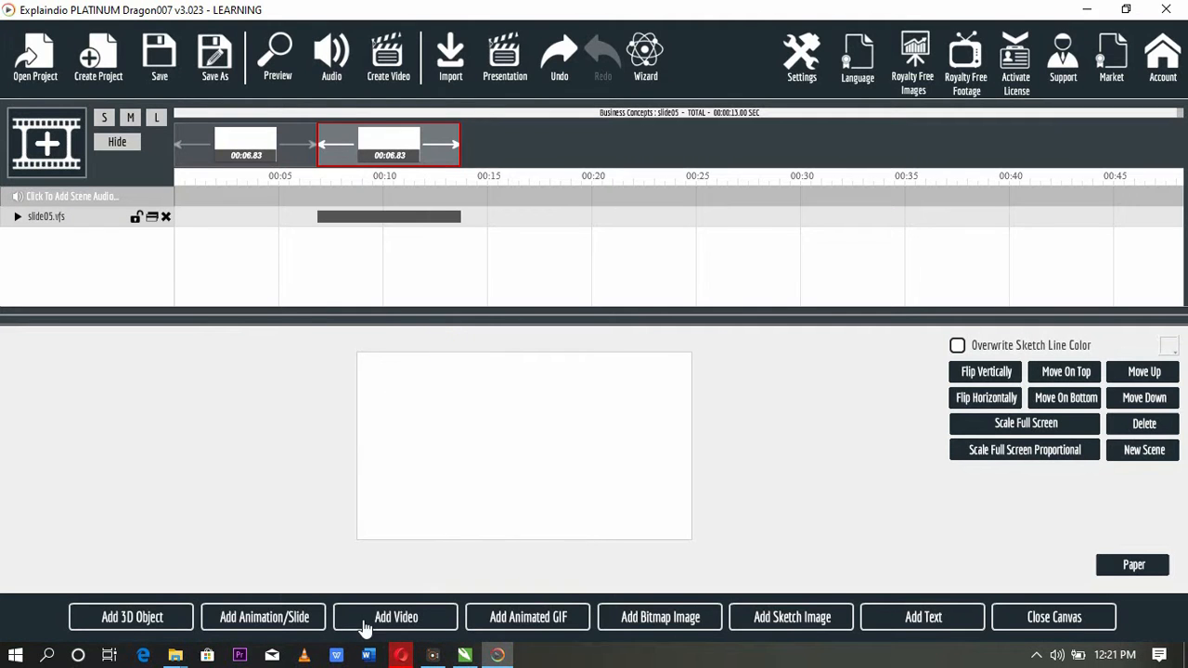
left_click(250, 617)
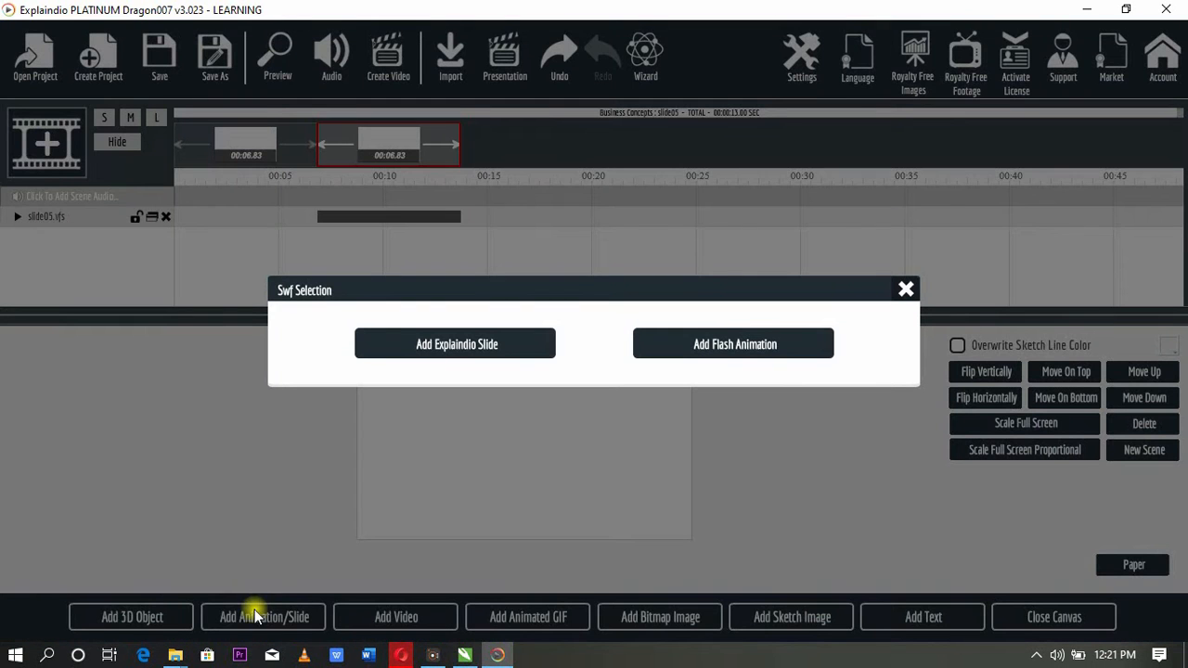
left_click(414, 344)
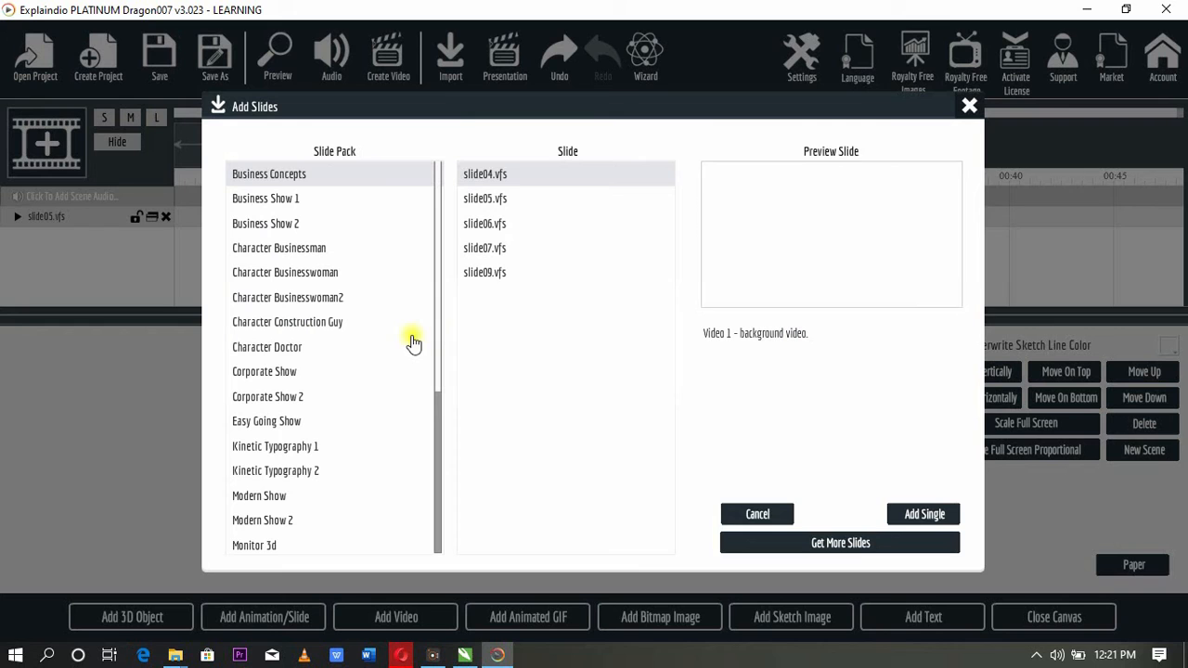
left_click(490, 225)
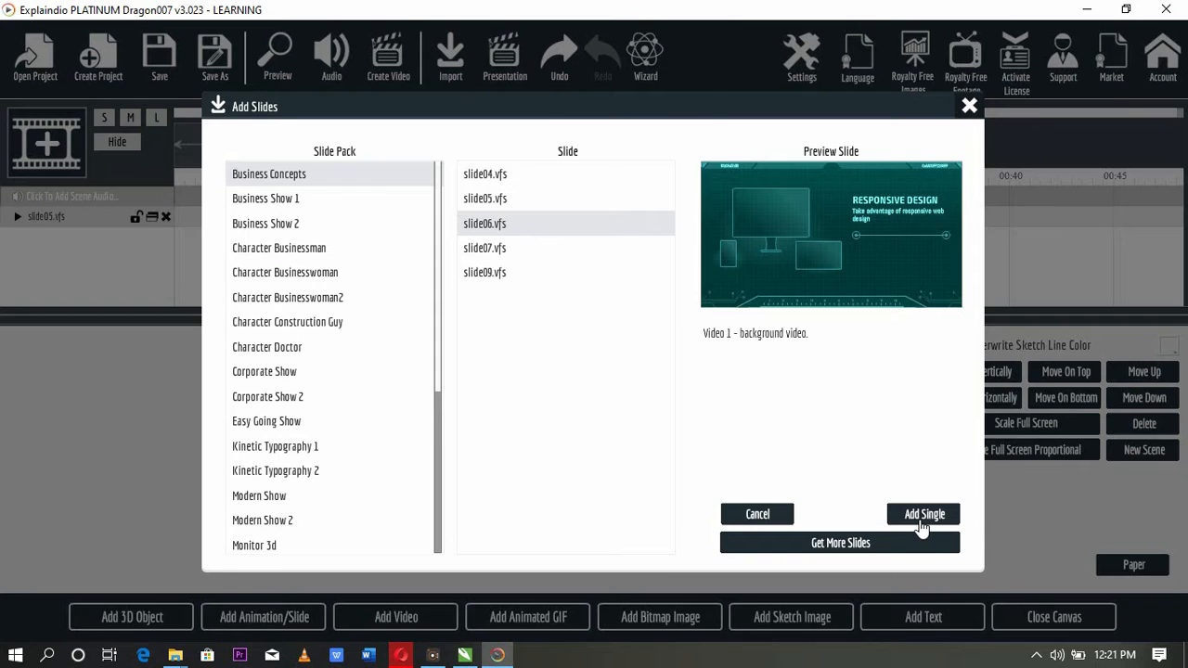
left_click(921, 516)
left_click(1073, 566)
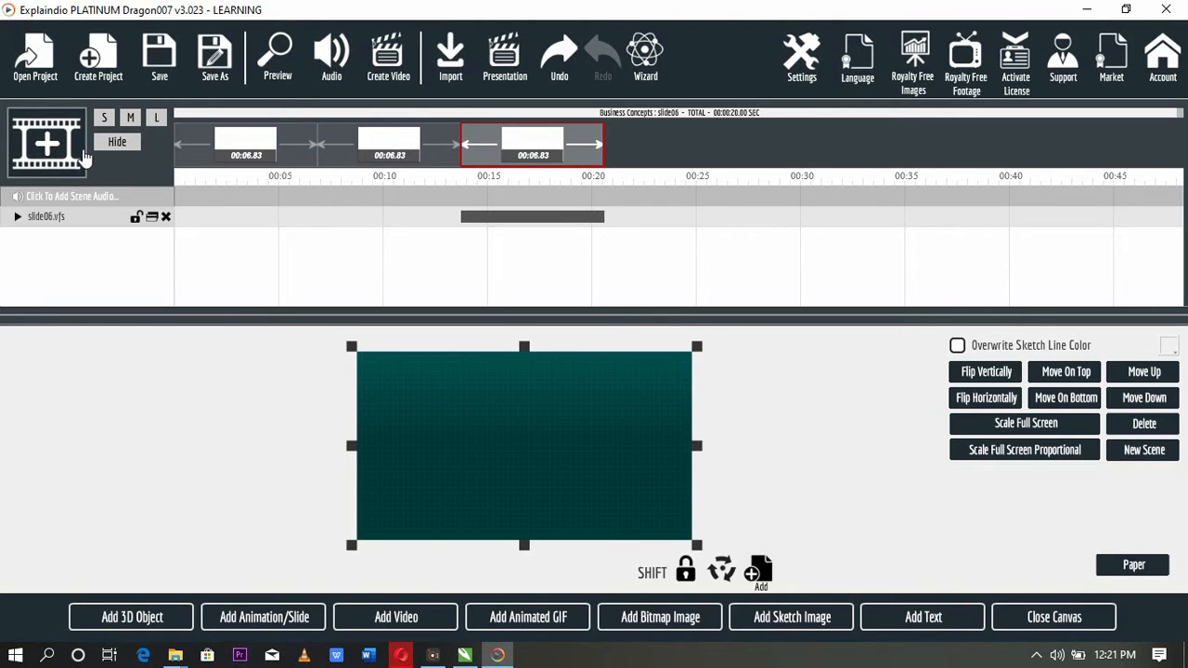
Create a fourth scene with another copy of slide06.vfs from the Business Concepts pack and delete that duplicate.
left_click(51, 144)
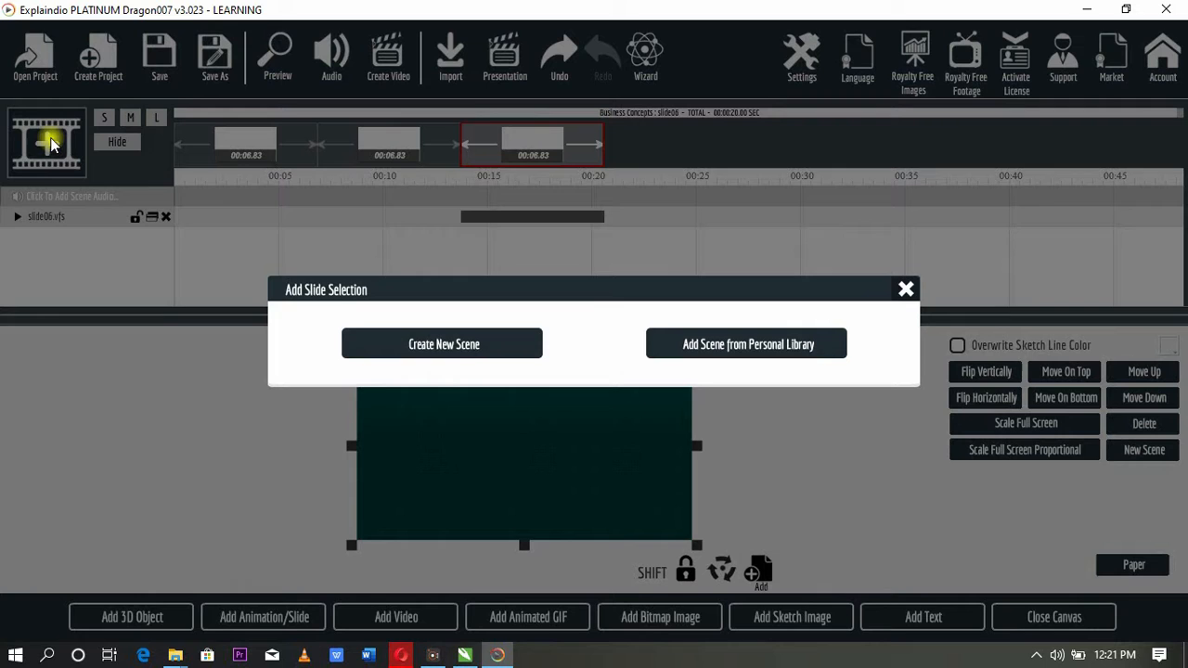
left_click(463, 368)
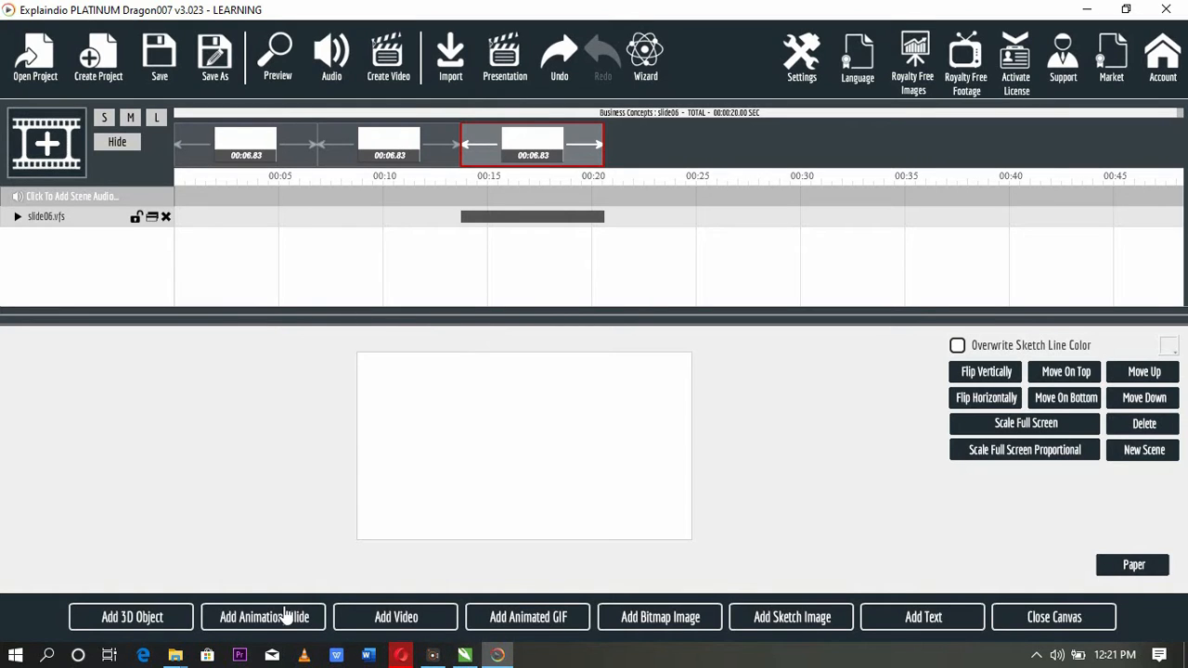
left_click(286, 618)
left_click(447, 351)
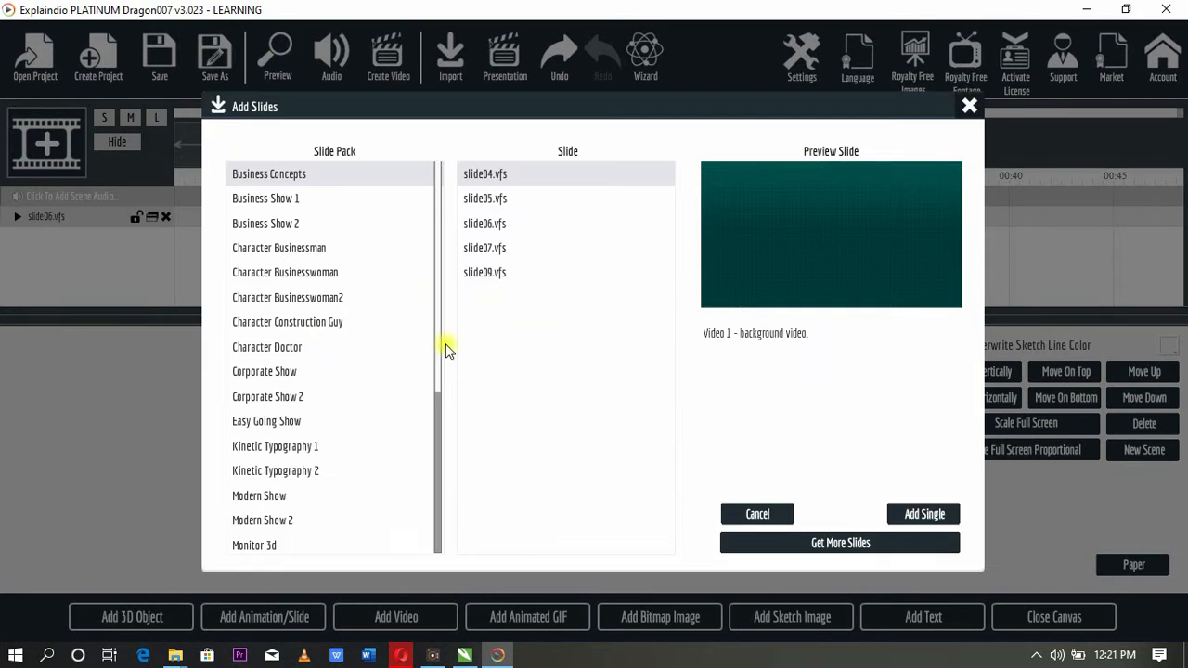
left_click(487, 248)
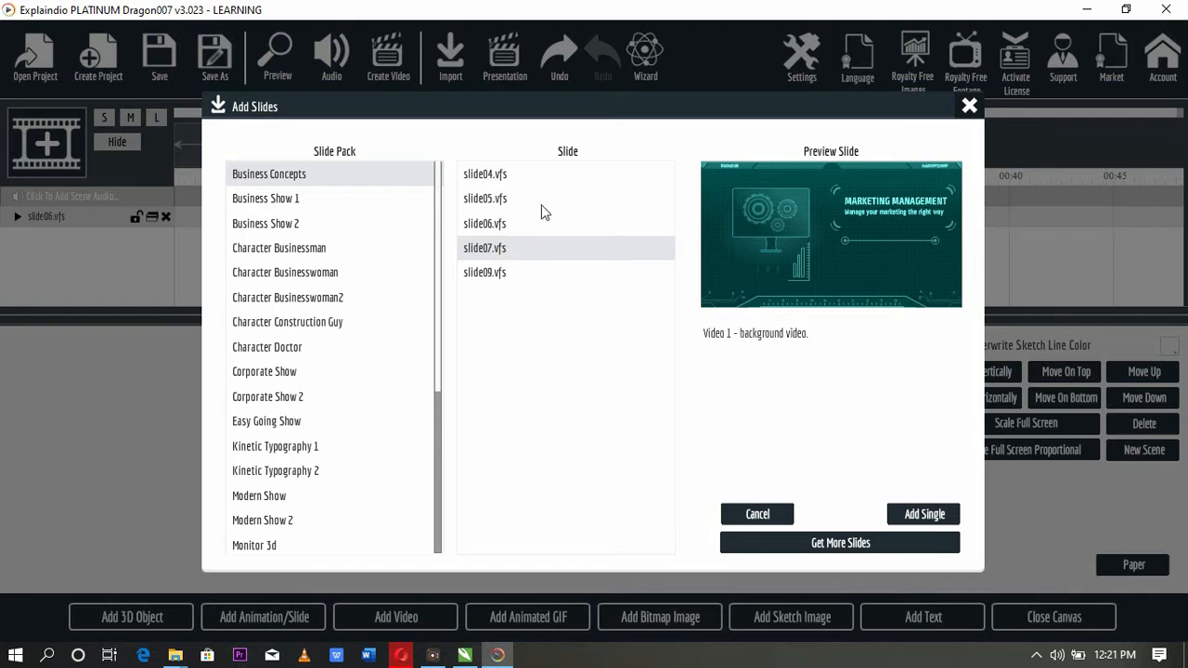
left_click(514, 228)
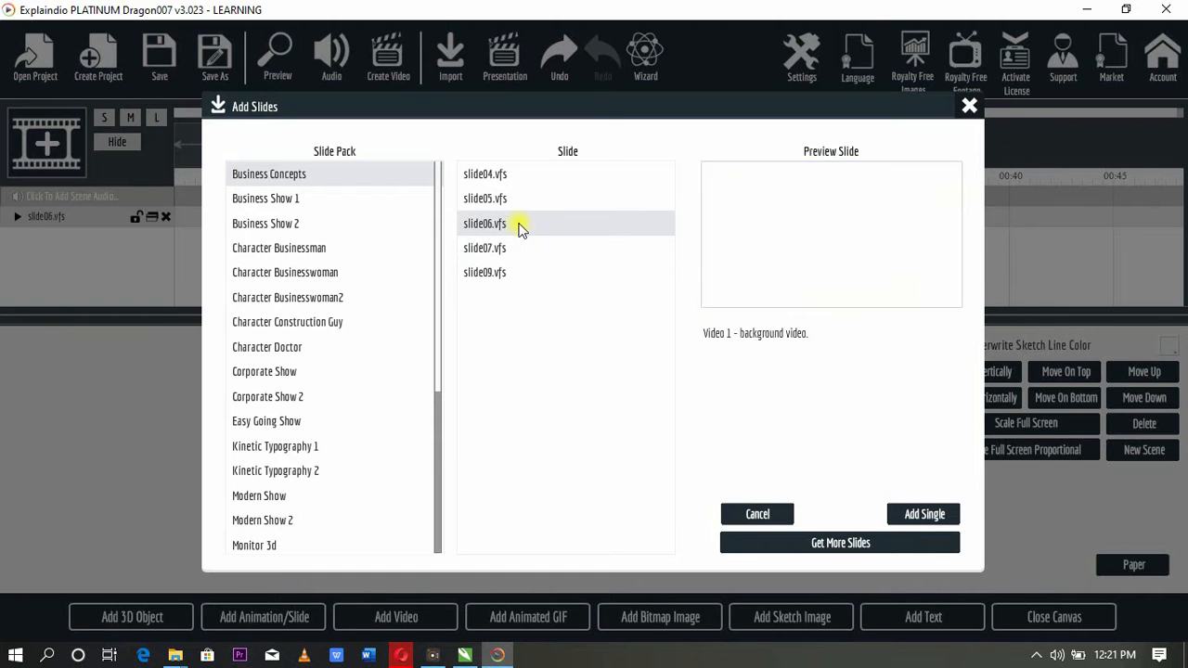
left_click(930, 515)
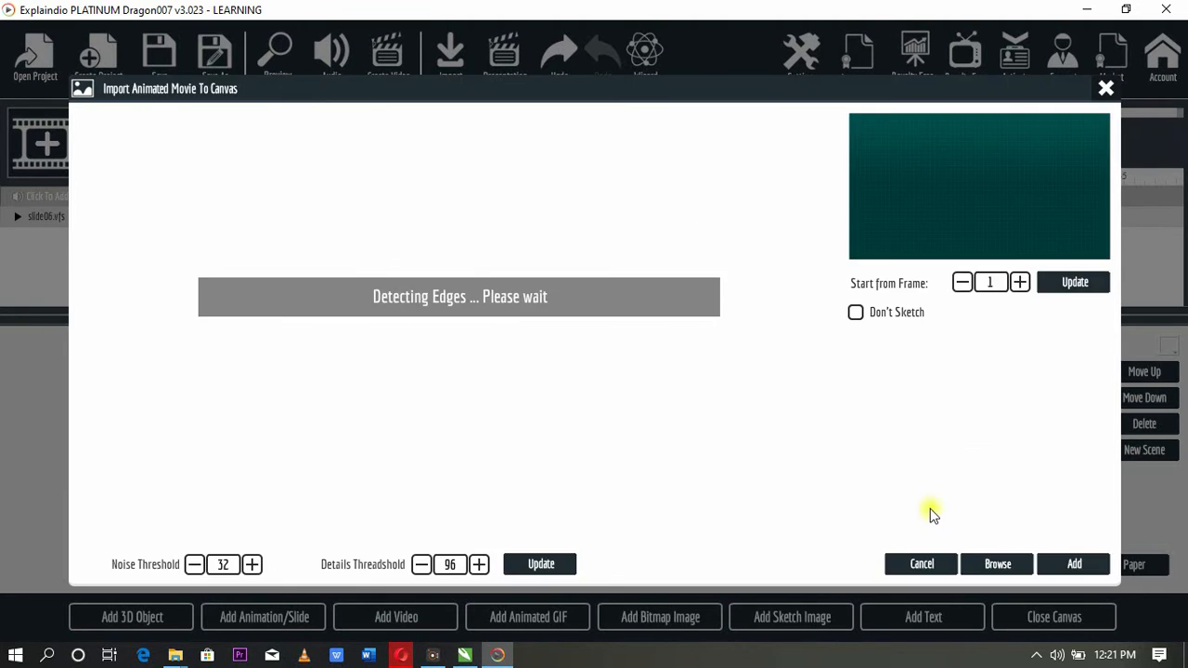
left_click(1061, 565)
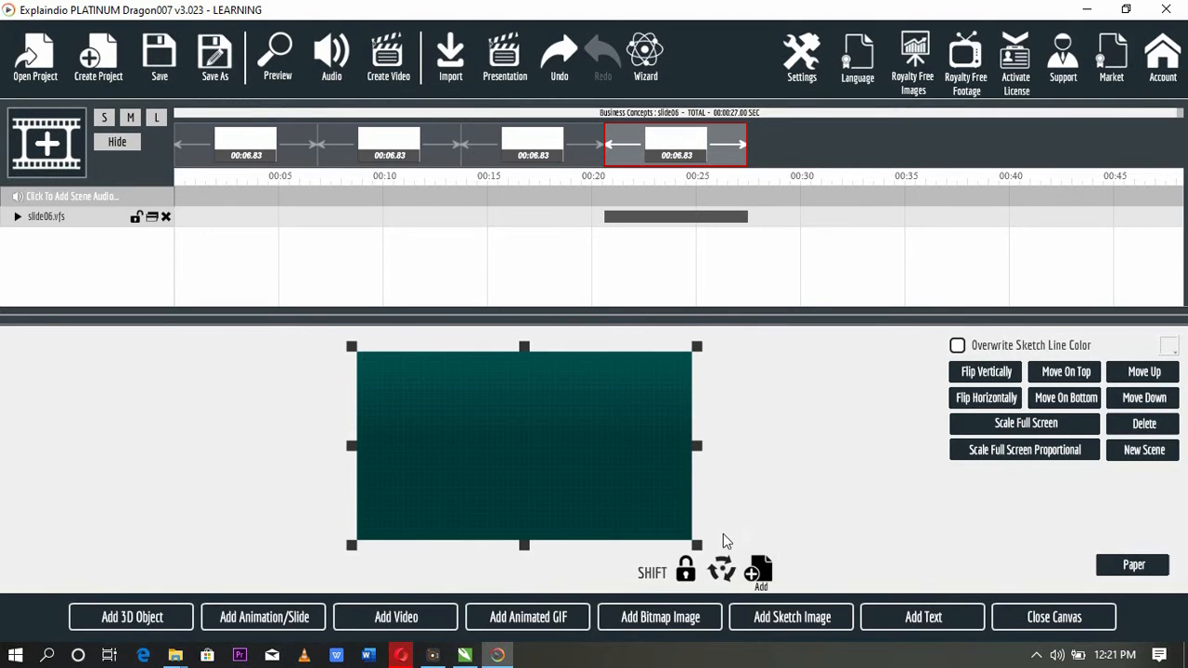
left_click(1149, 424)
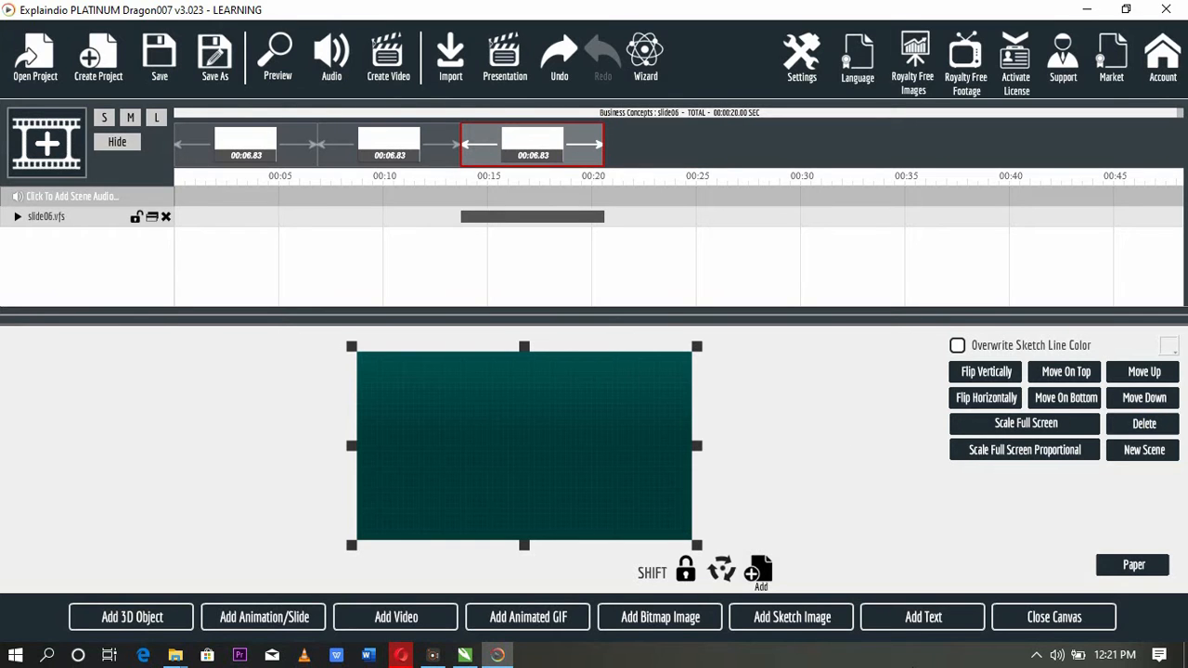
Create a new fourth scene containing the Explaindio slide slide07.vfs from the Business Concepts pack.
left_click(57, 160)
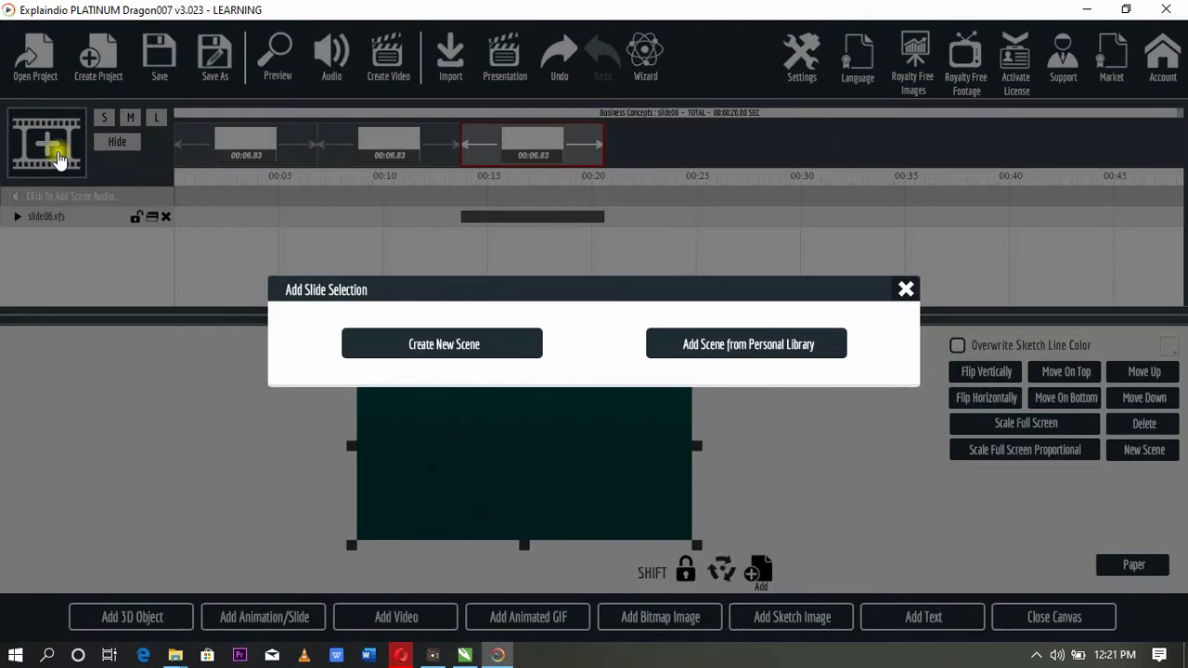
left_click(408, 341)
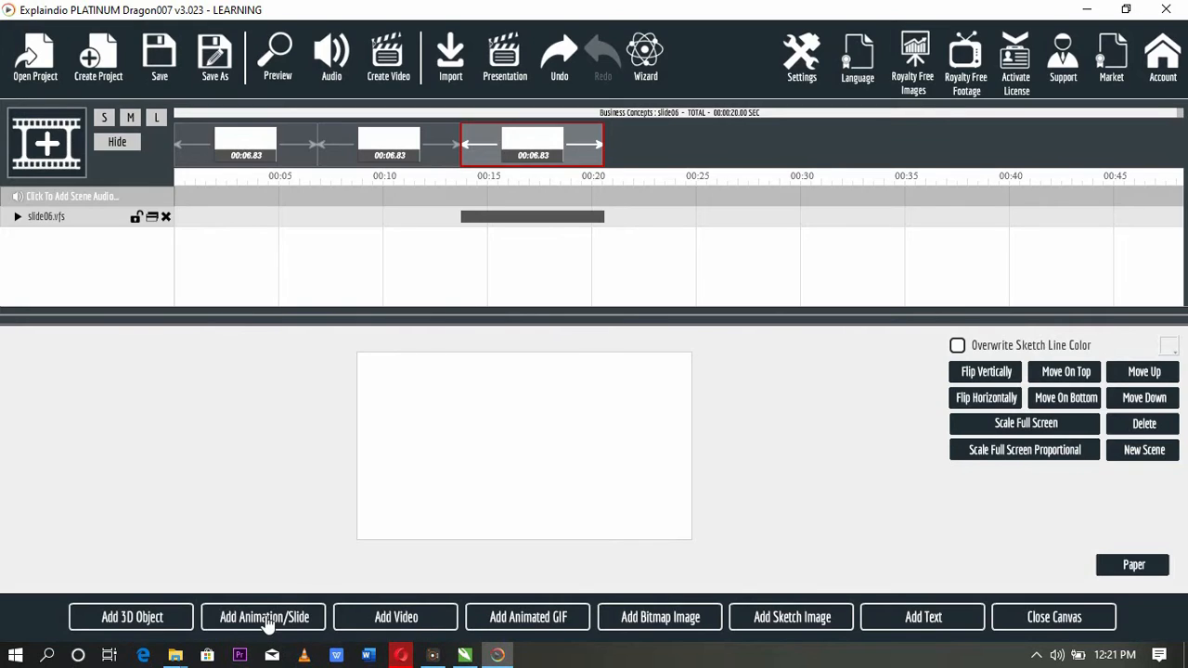
left_click(266, 620)
left_click(428, 348)
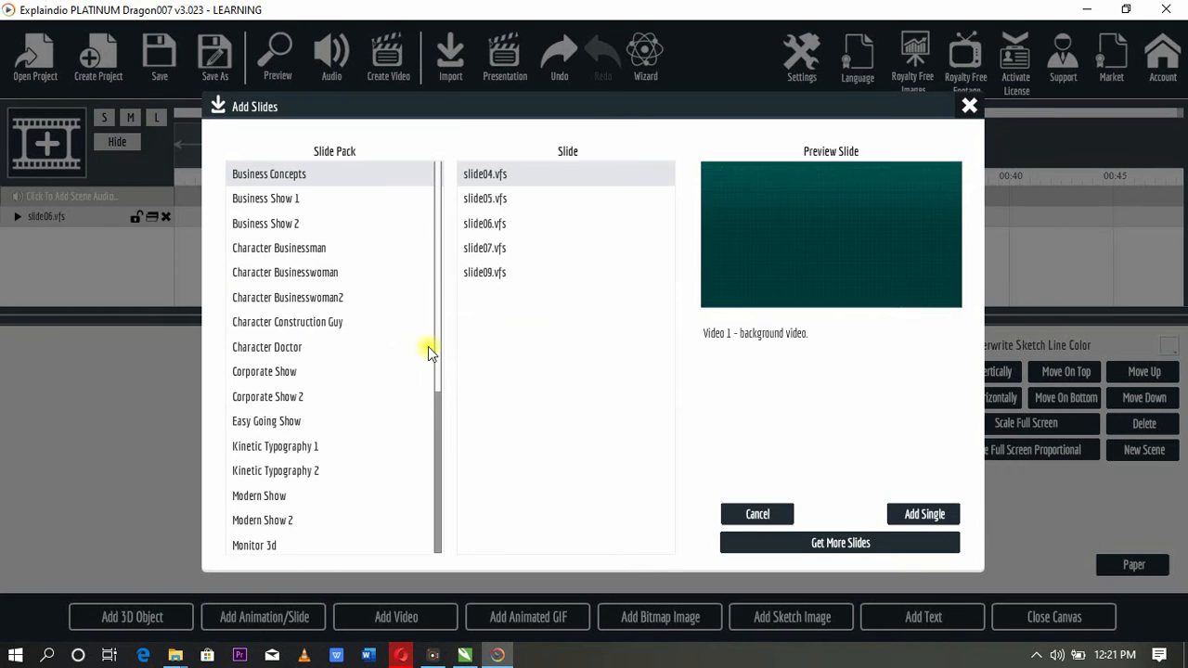
left_click(486, 248)
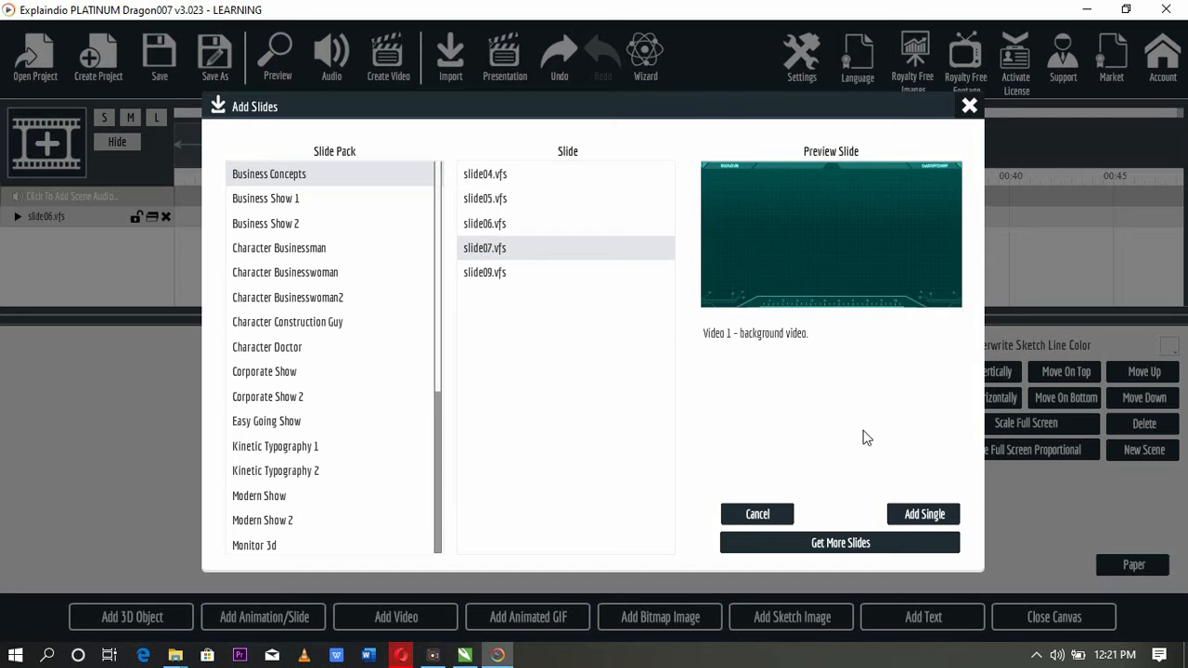
left_click(933, 522)
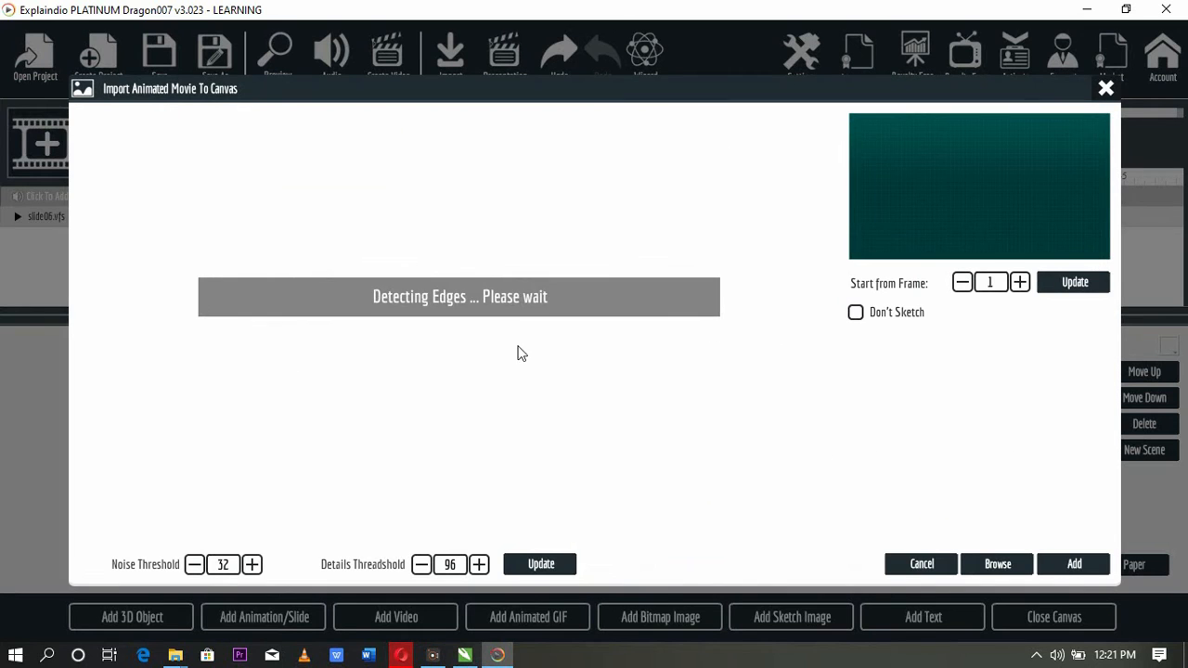
left_click(1083, 566)
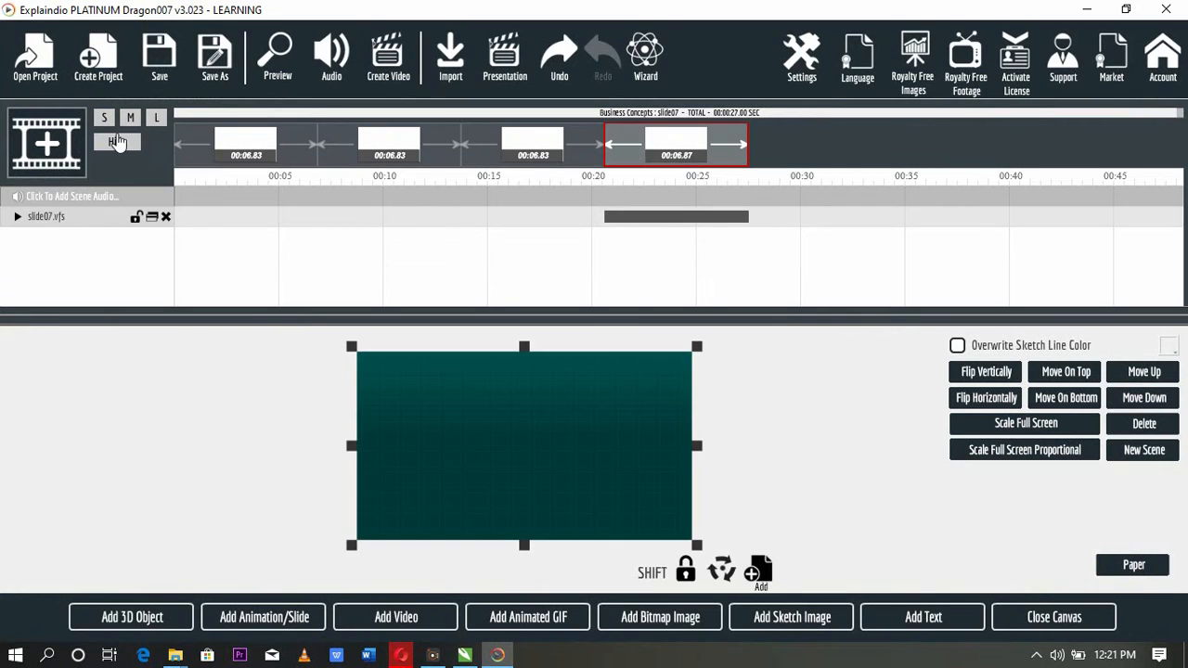
Create a new fifth scene containing the Explaindio slide slide09.vfs from the Business Concepts pack.
left_click(54, 162)
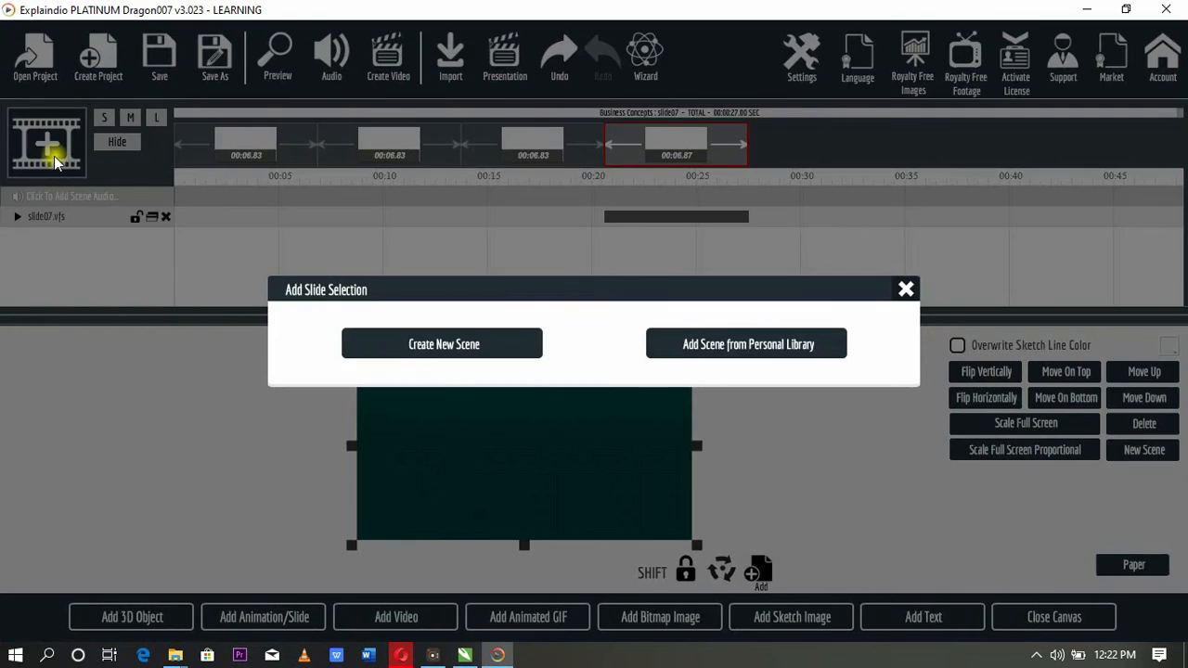
left_click(427, 344)
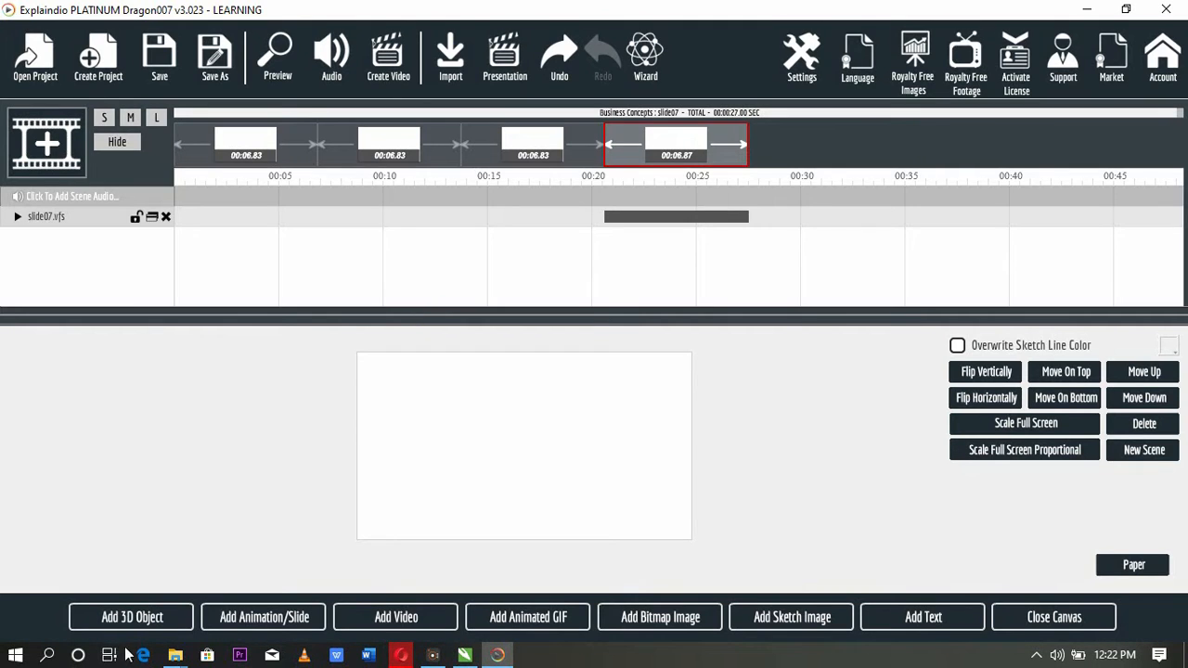
left_click(253, 617)
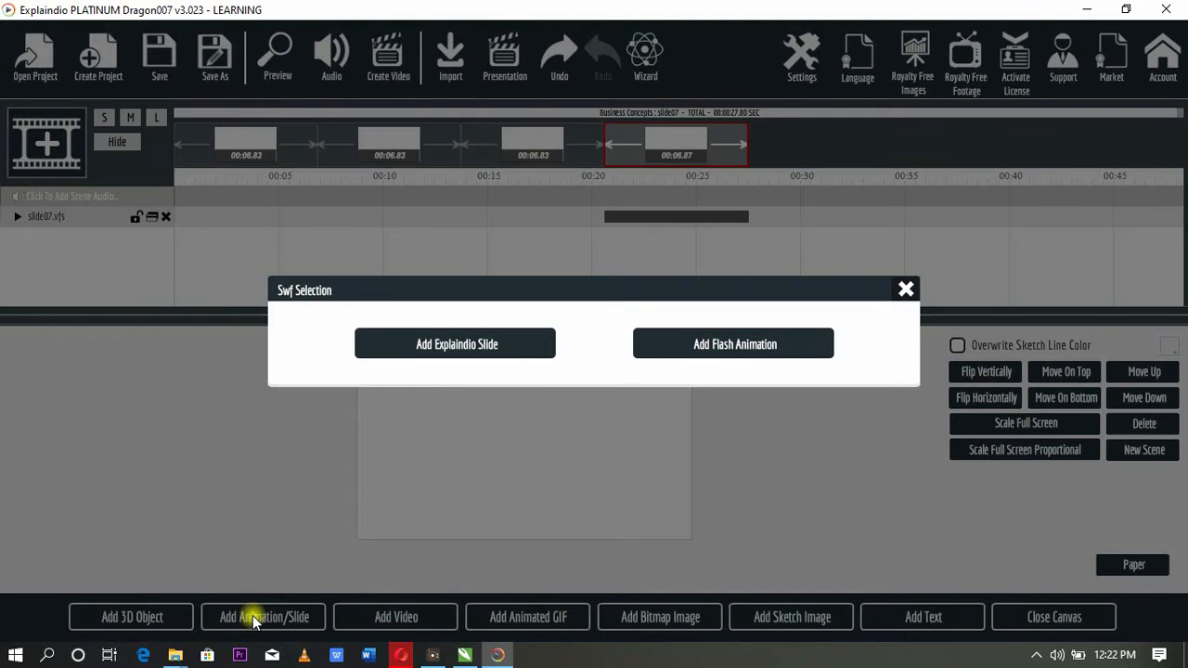
left_click(453, 369)
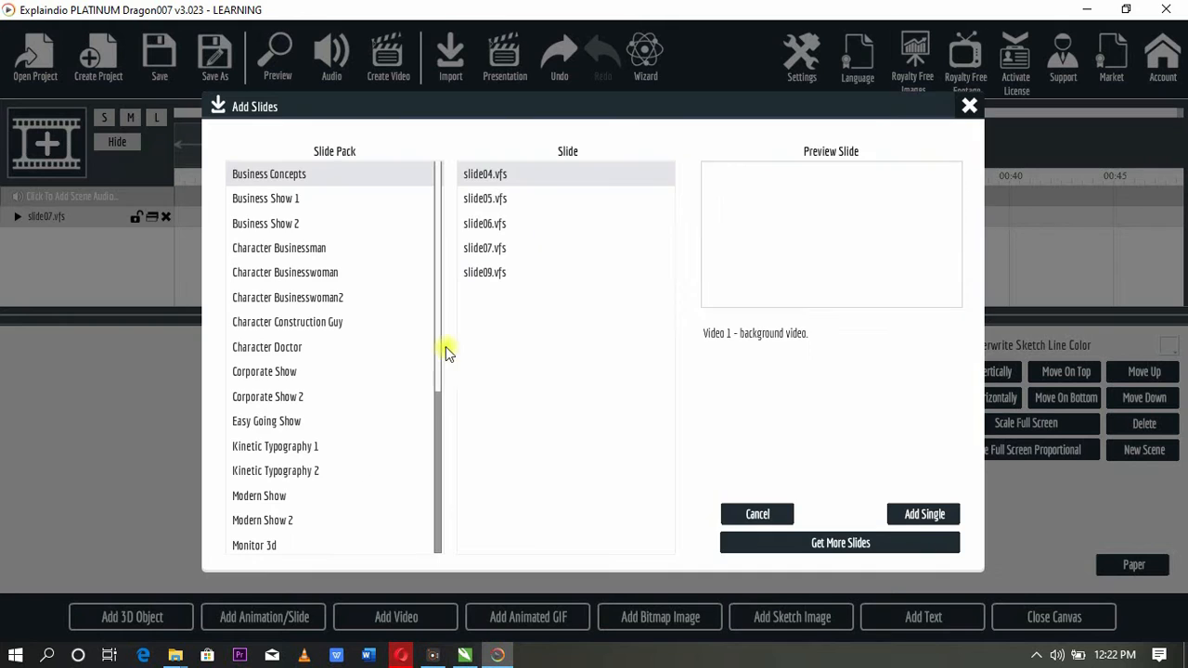
left_click(501, 272)
left_click(924, 517)
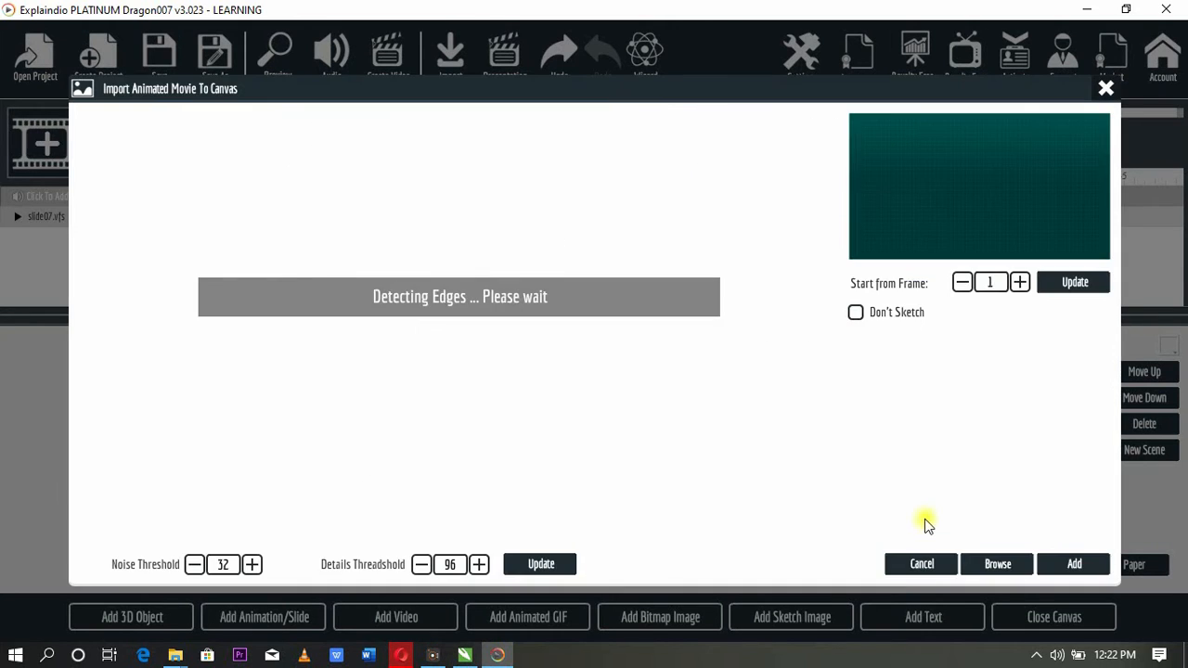
left_click(1061, 564)
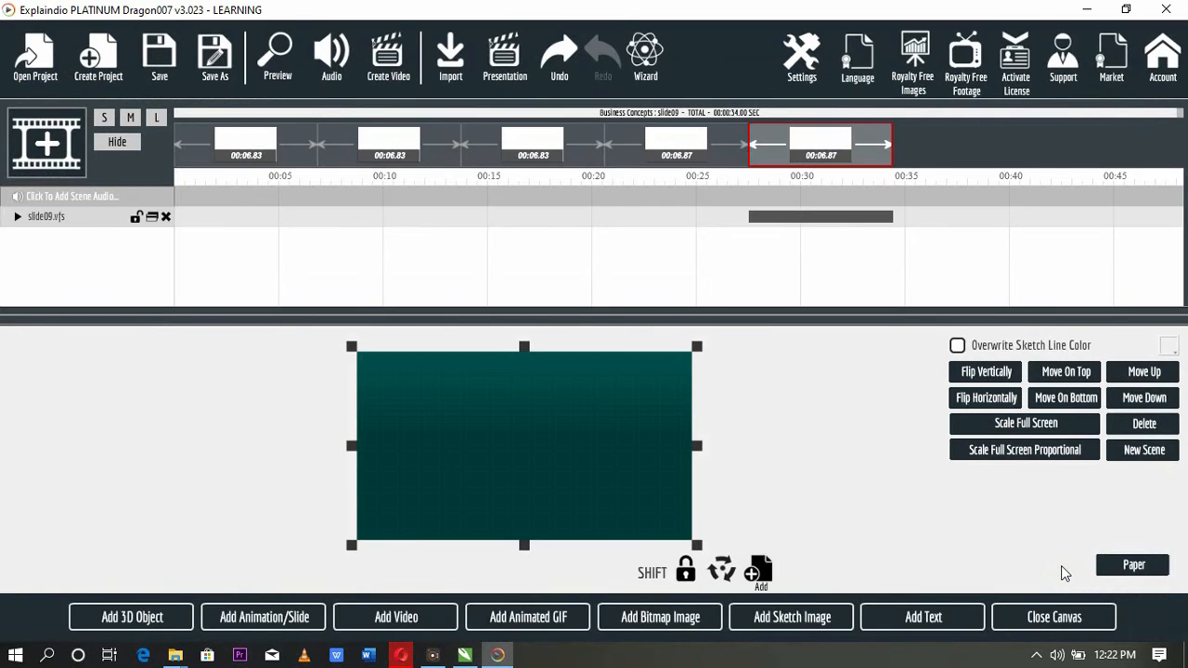
Preview the whole project through to its end and close the preview.
left_click(295, 59)
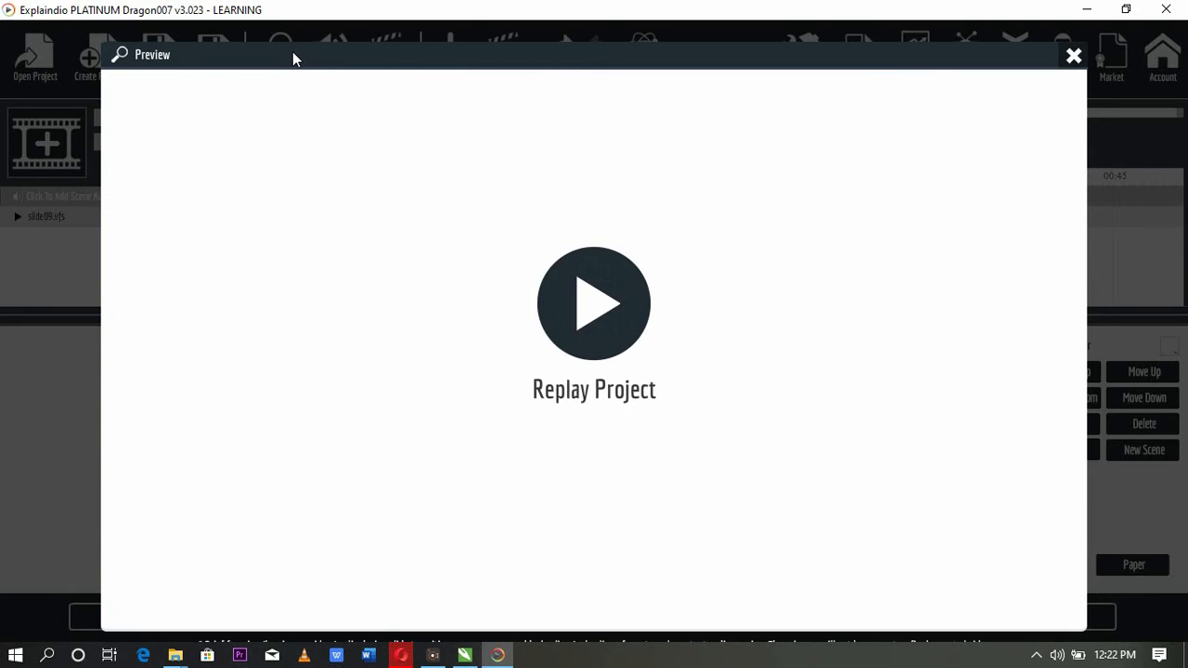
left_click(1073, 57)
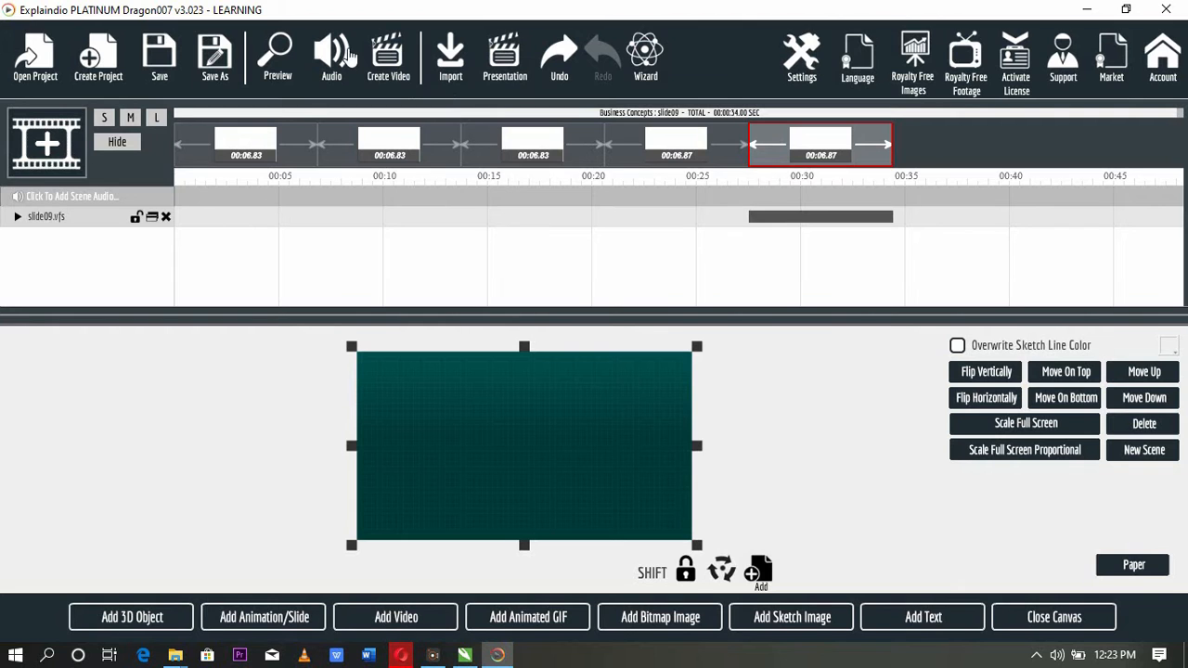
Open the project's sound settings and look for a voice track file in the VOICE folder on the Desktop.
left_click(349, 58)
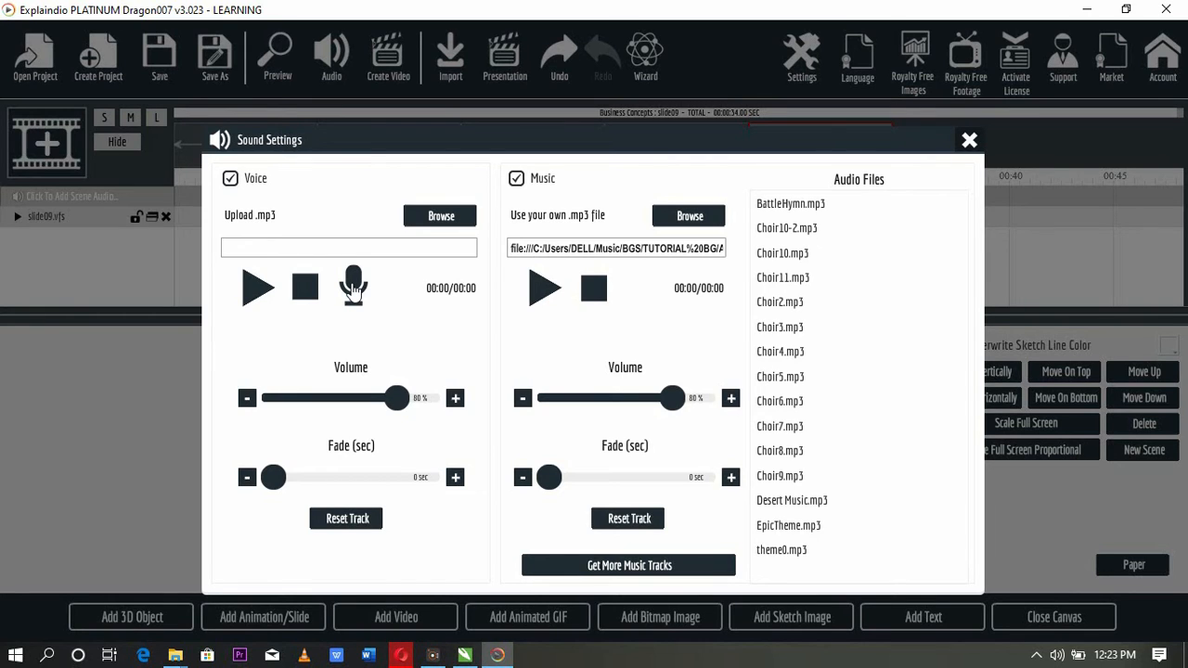
left_click(441, 217)
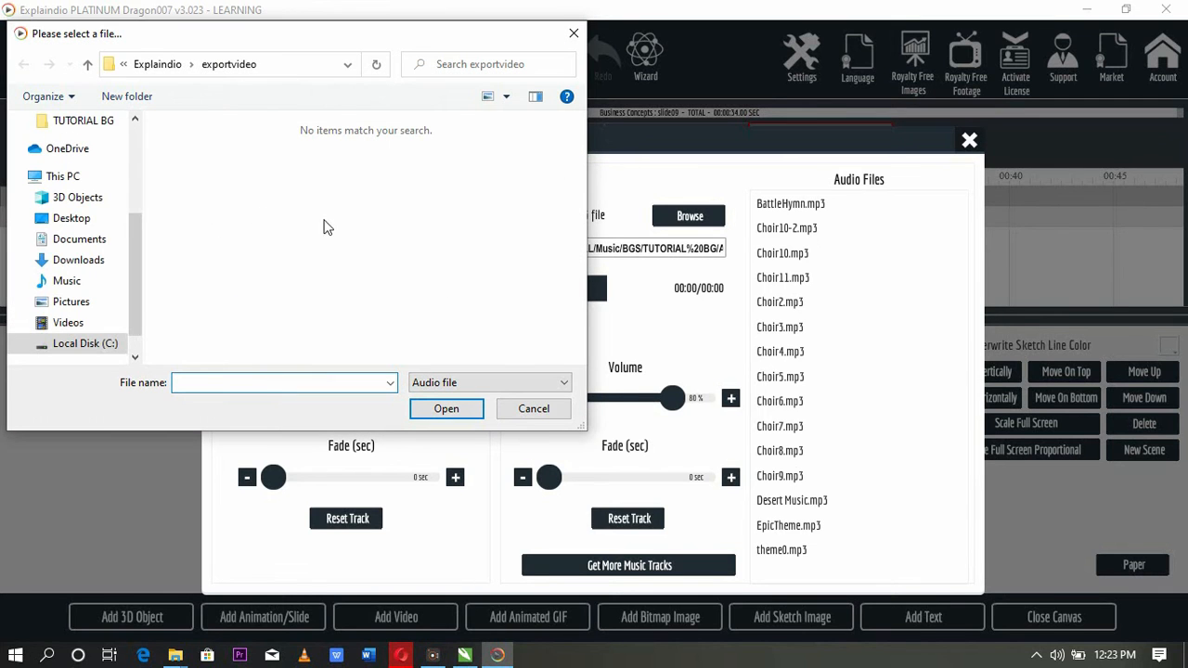
left_click(93, 222)
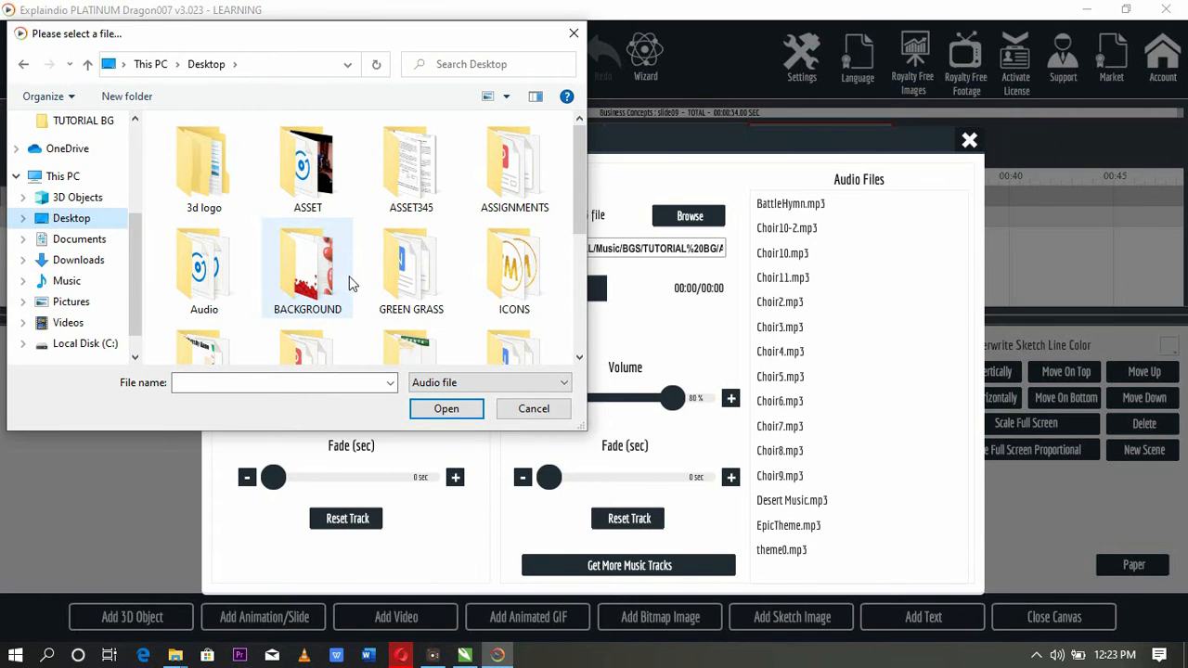
left_click(285, 218)
scroll(284, 223, "down", 3)
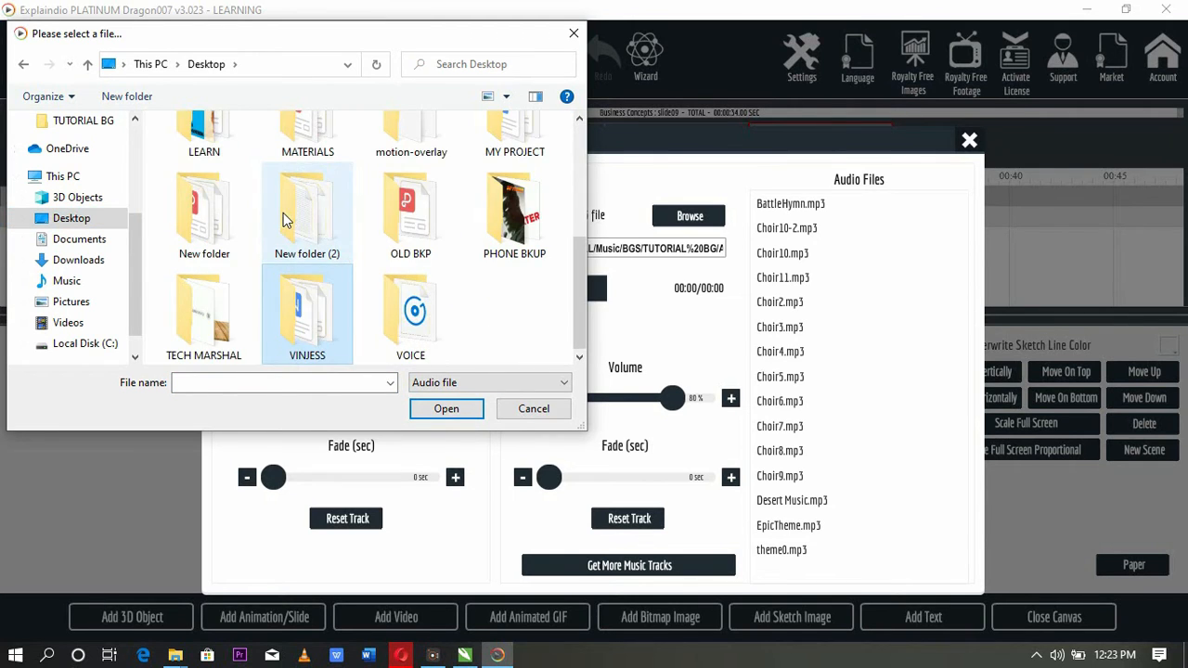
double_click(405, 320)
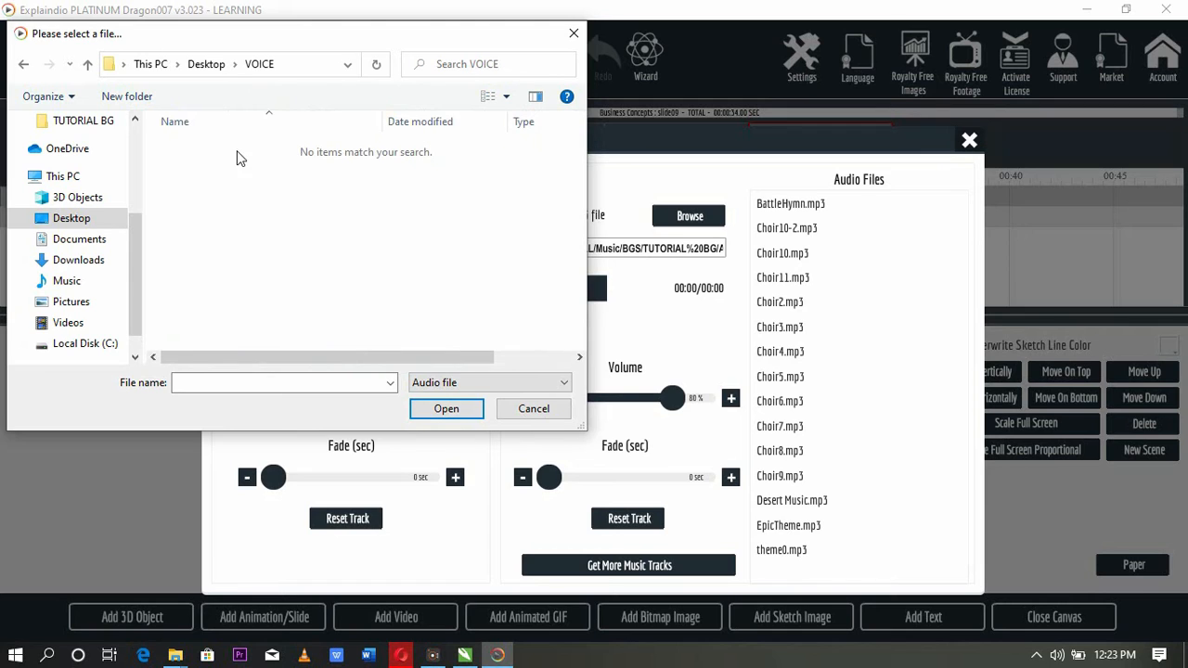
left_click(439, 386)
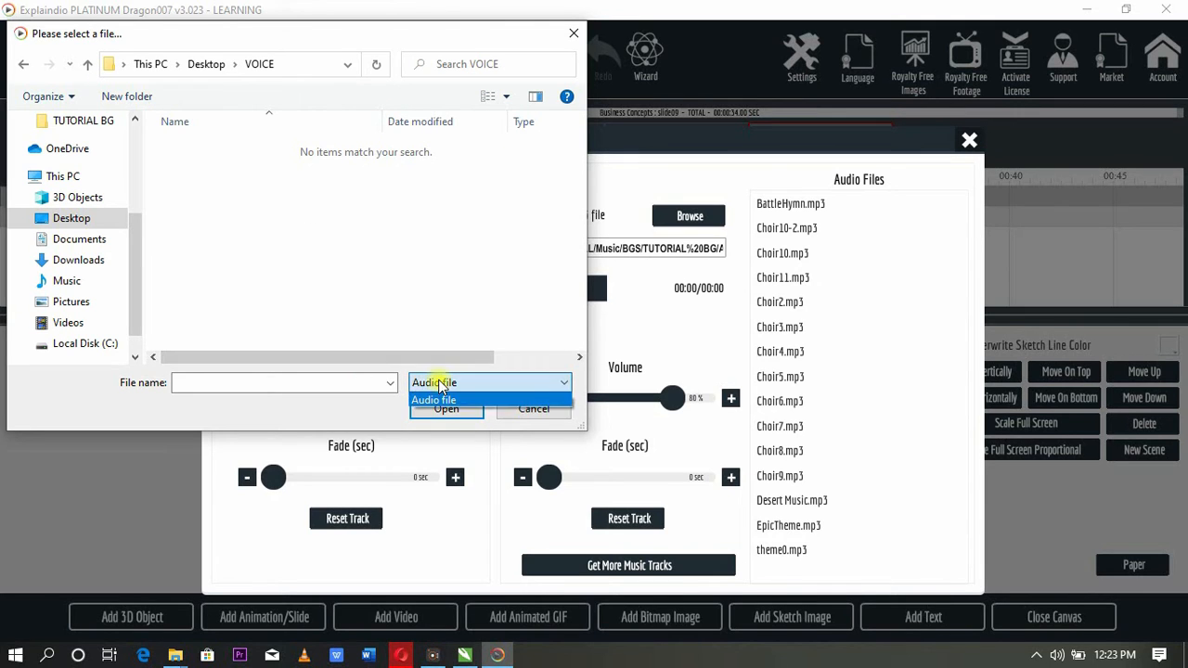
left_click(489, 381)
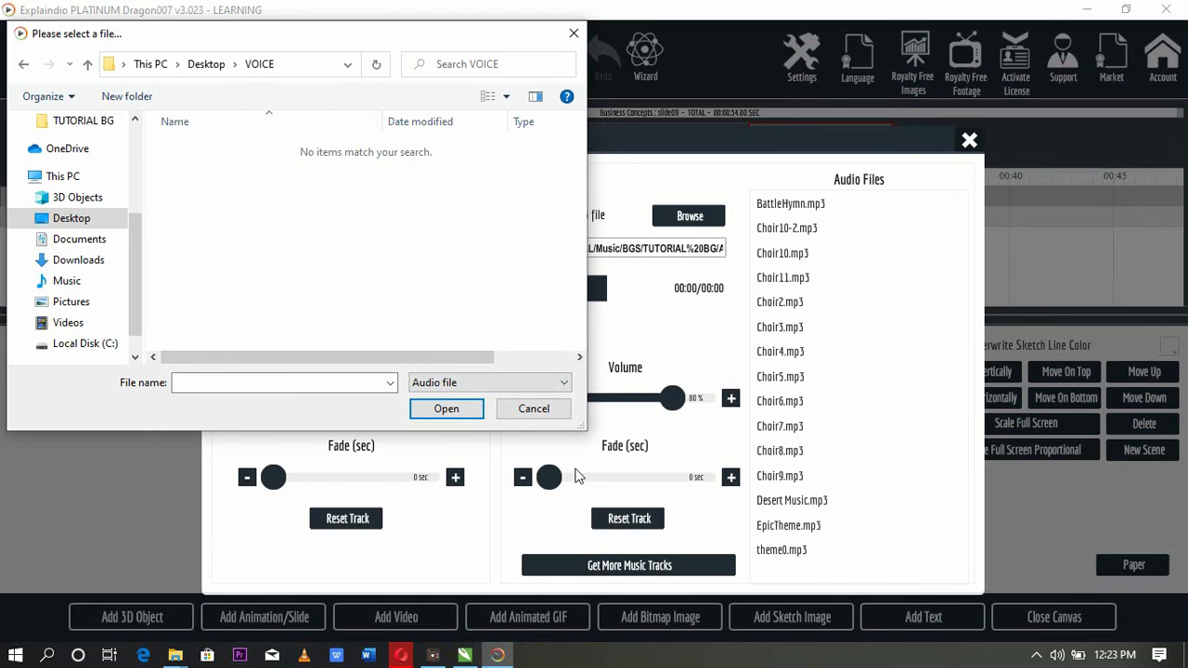
Try to find a voice track file in the Desktop's Audio folder and cancel the file selection.
left_click(72, 219)
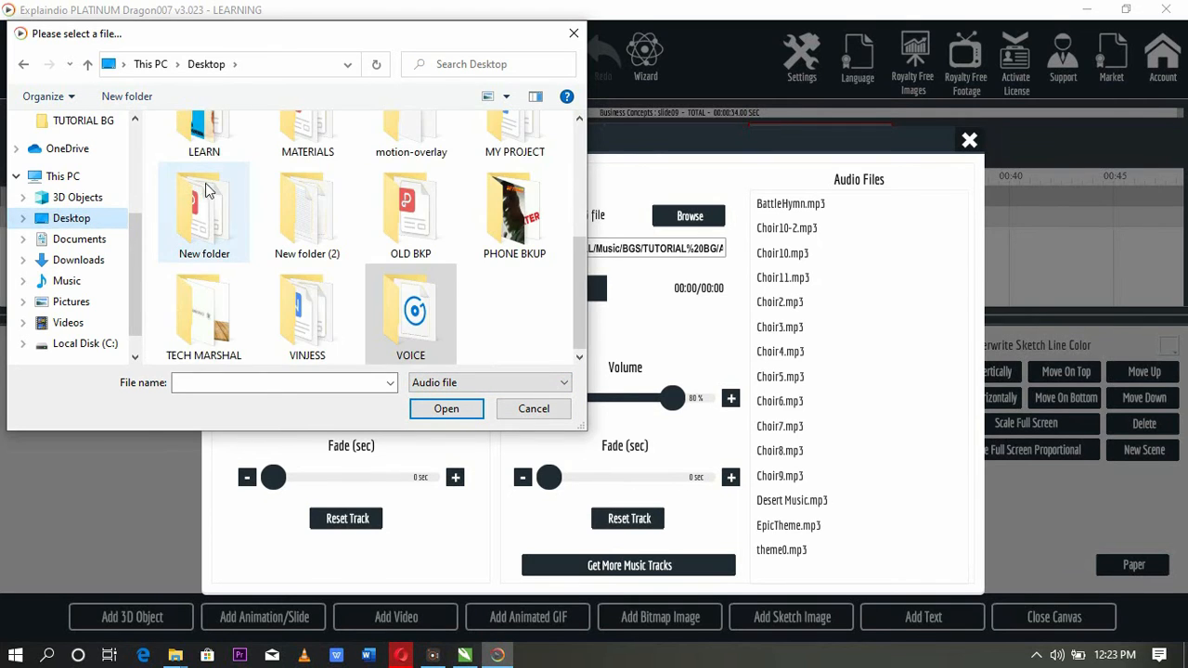
left_click_drag(584, 255, 568, 167)
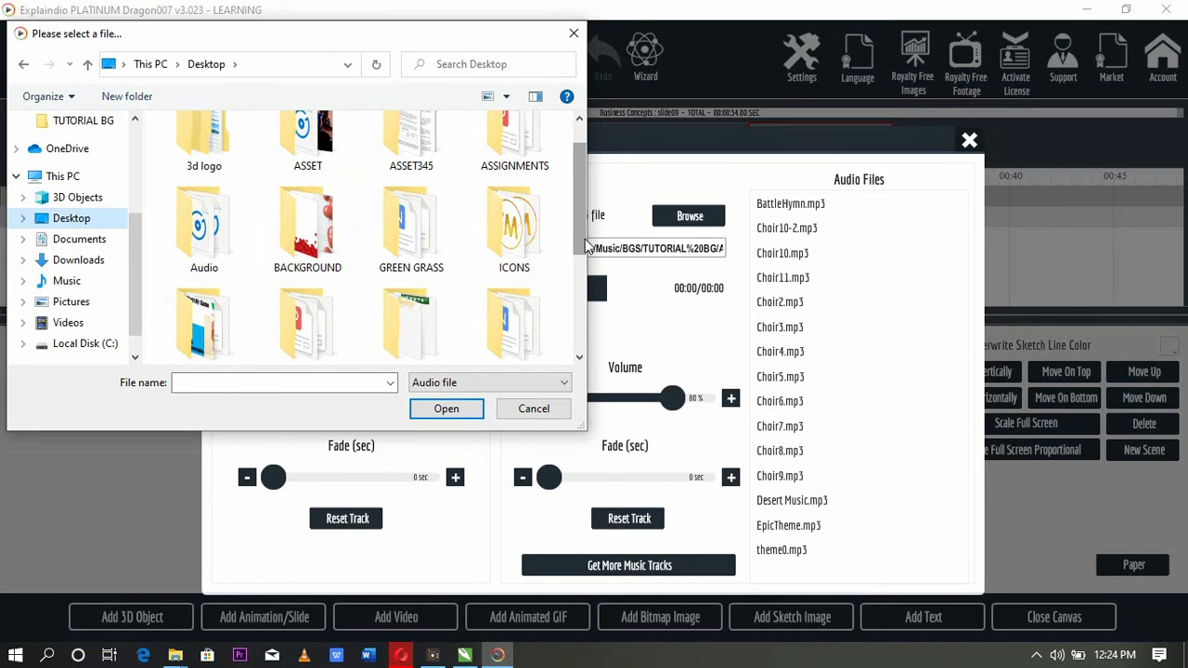
double_click(204, 241)
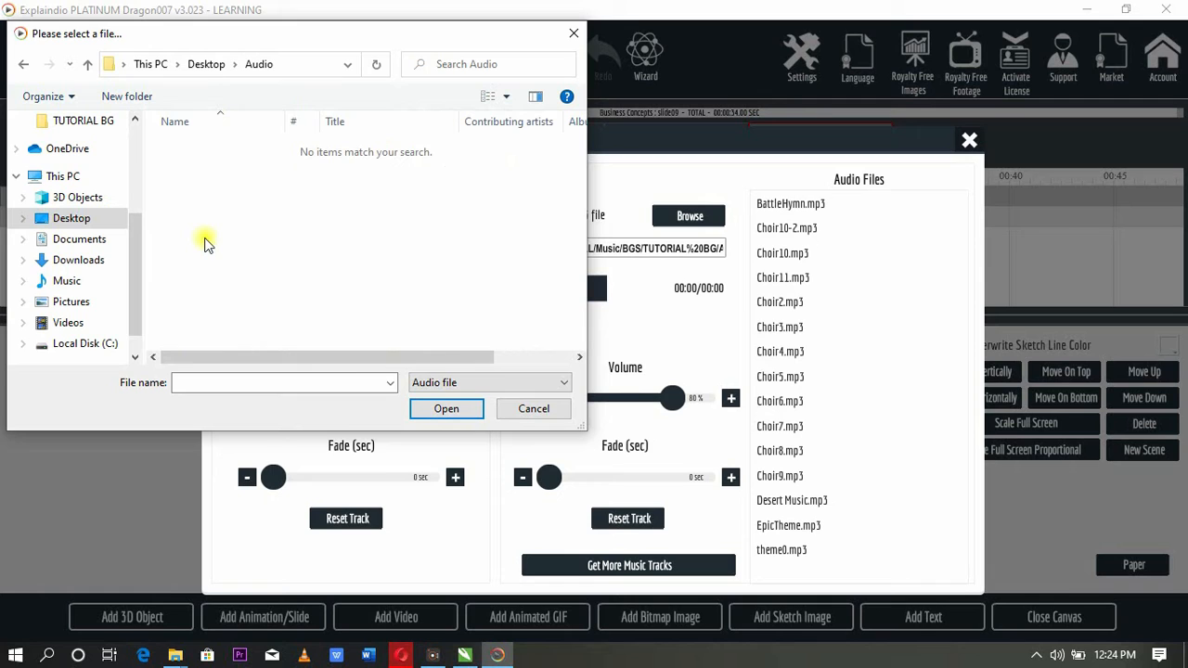
left_click(480, 376)
left_click(481, 382)
left_click(534, 409)
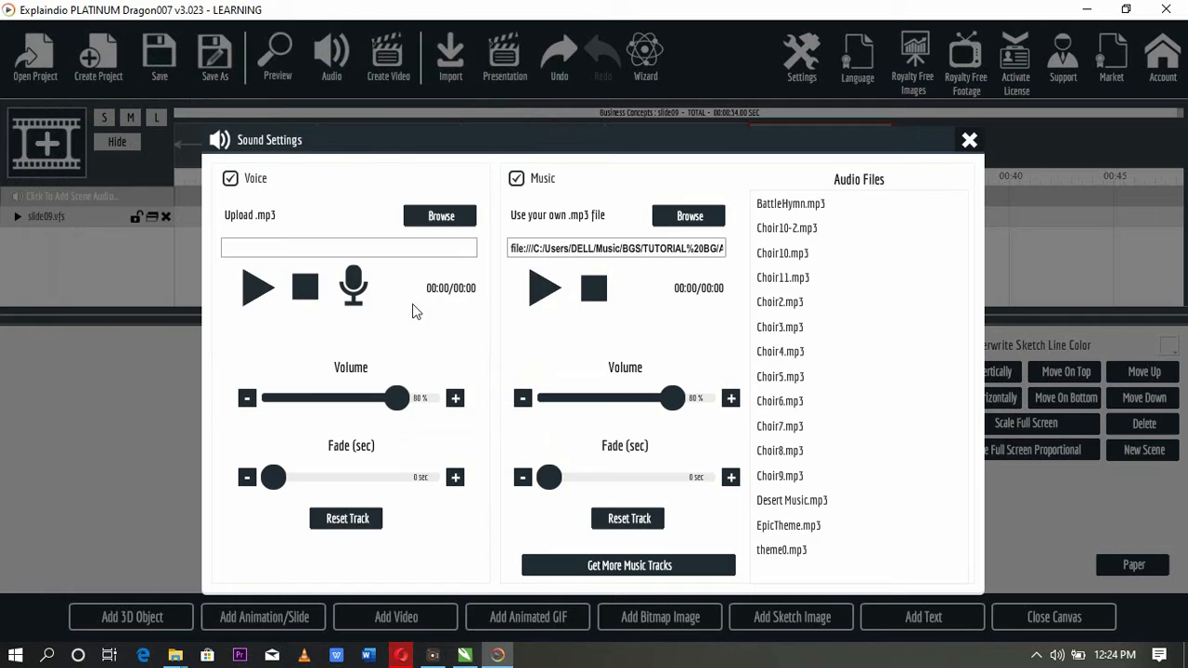
left_click(444, 219)
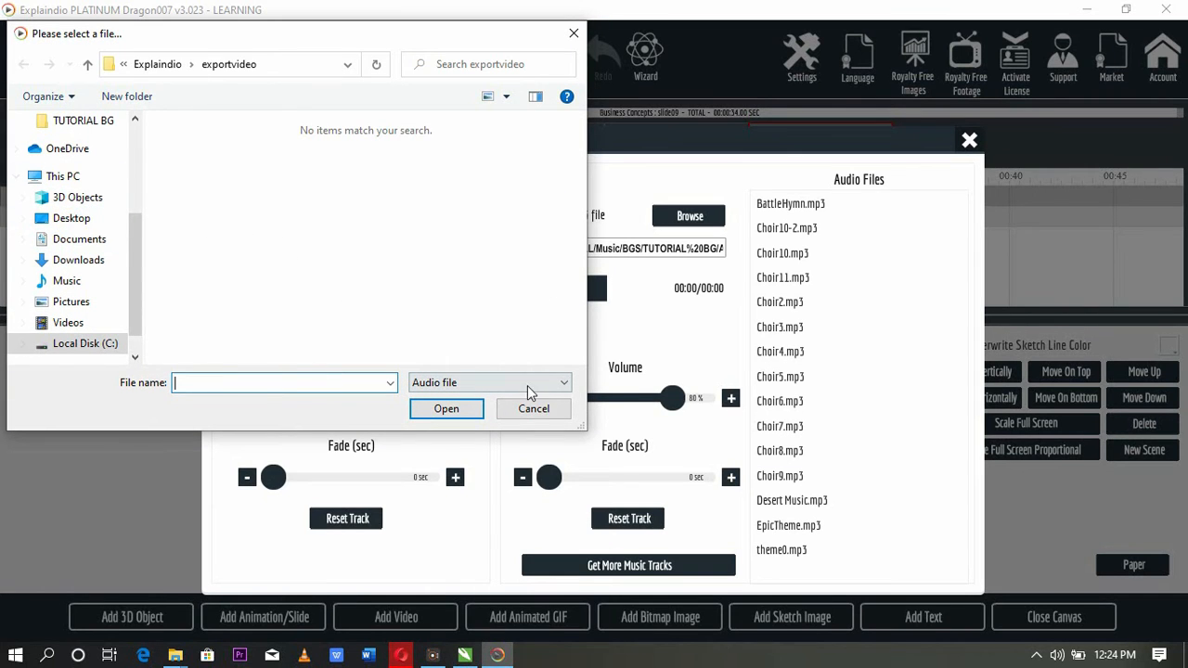
left_click(533, 409)
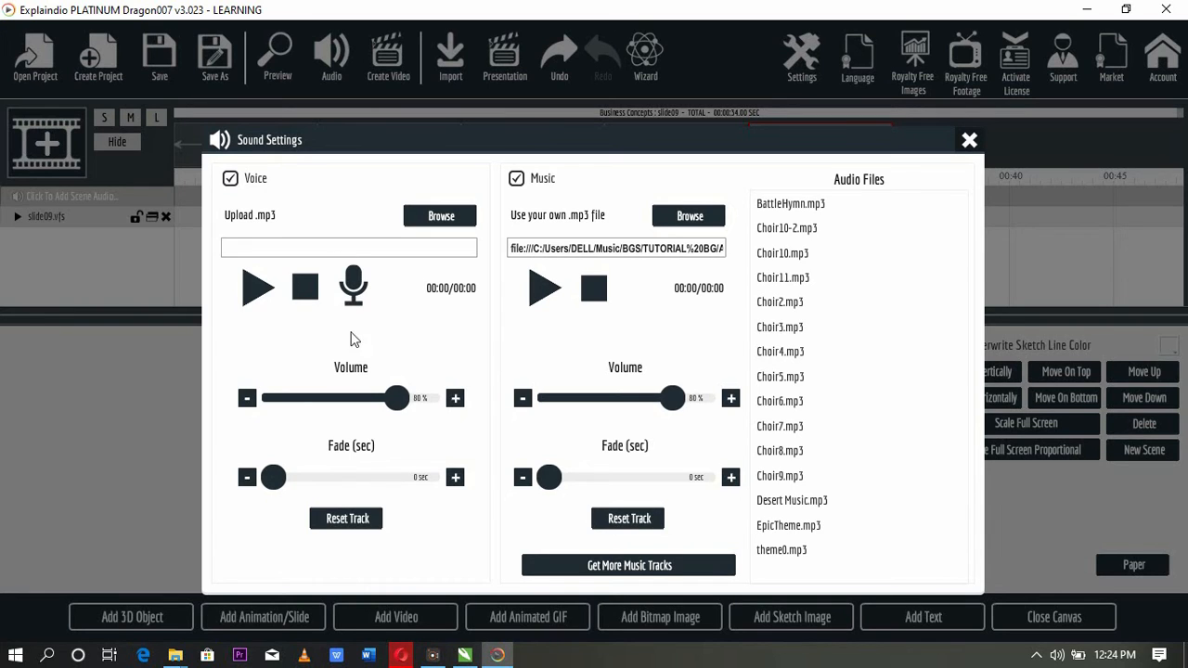
Record a microphone voiceover of about 34 seconds for the project's voice track and close the recorder.
left_click(360, 286)
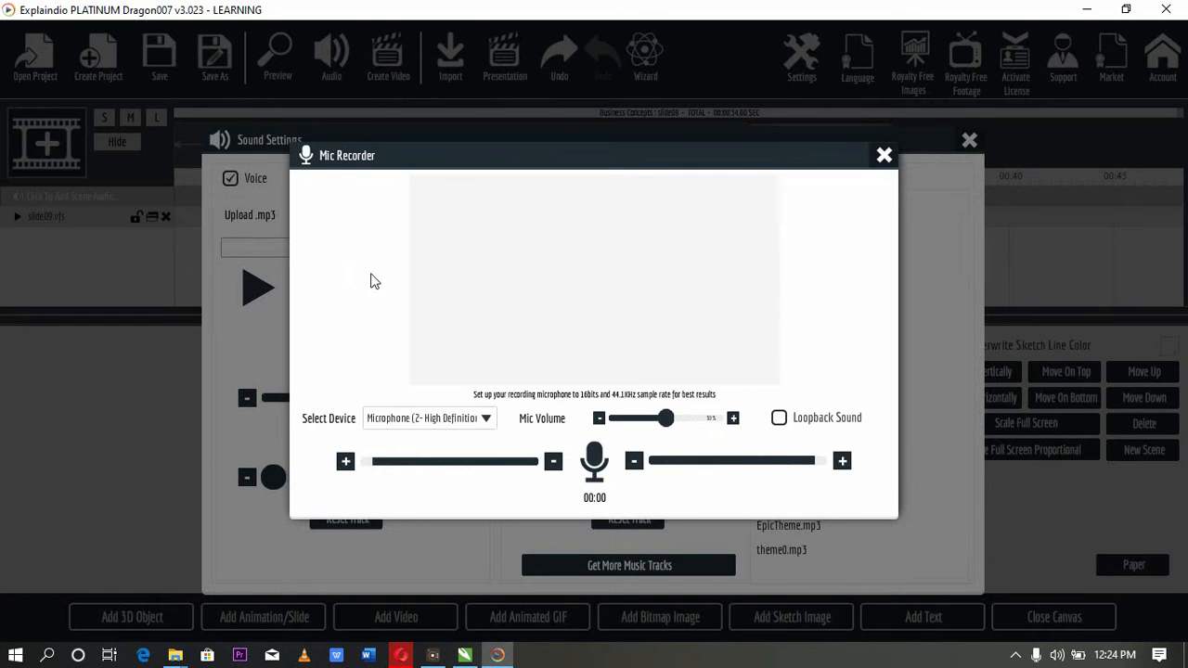
left_click(594, 465)
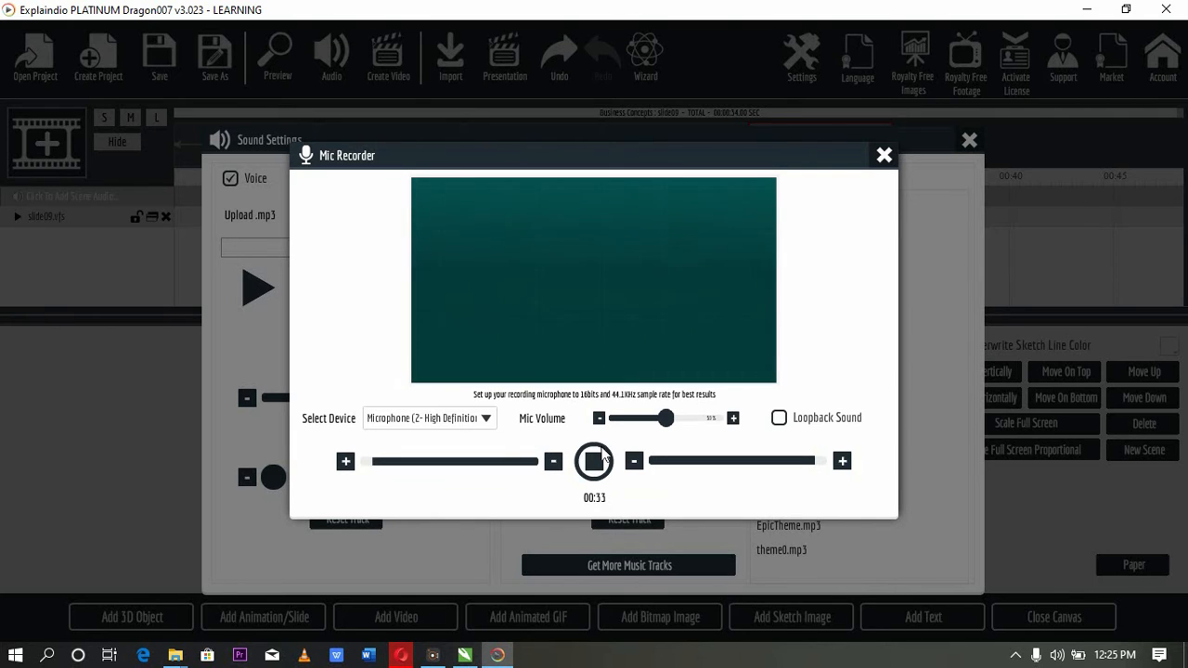
left_click(594, 464)
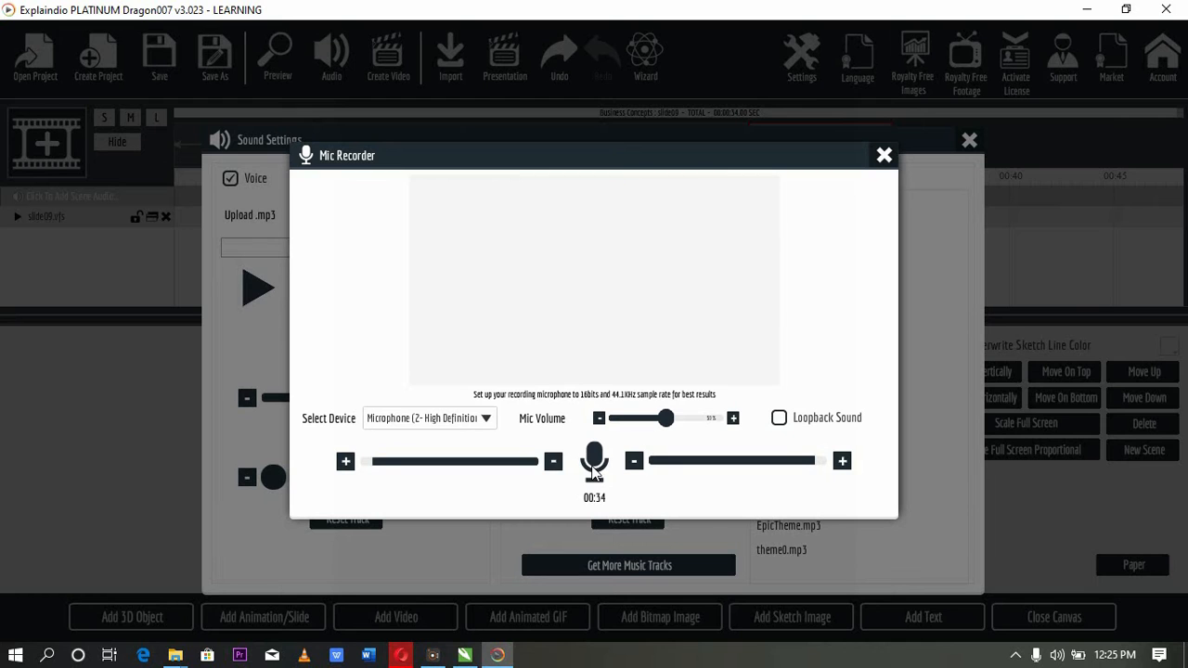
left_click(884, 155)
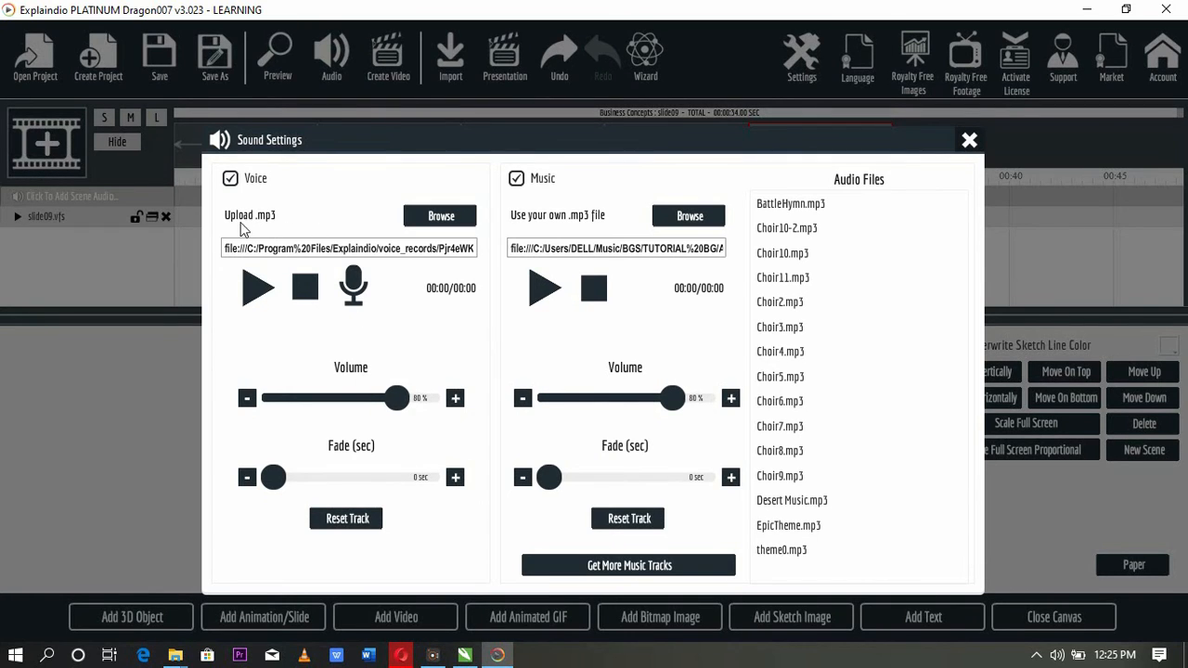
Play back the recorded voiceover briefly, and disable both the Voice and Music tracks in the sound settings.
left_click(263, 290)
left_click(263, 289)
left_click(232, 178)
left_click(521, 179)
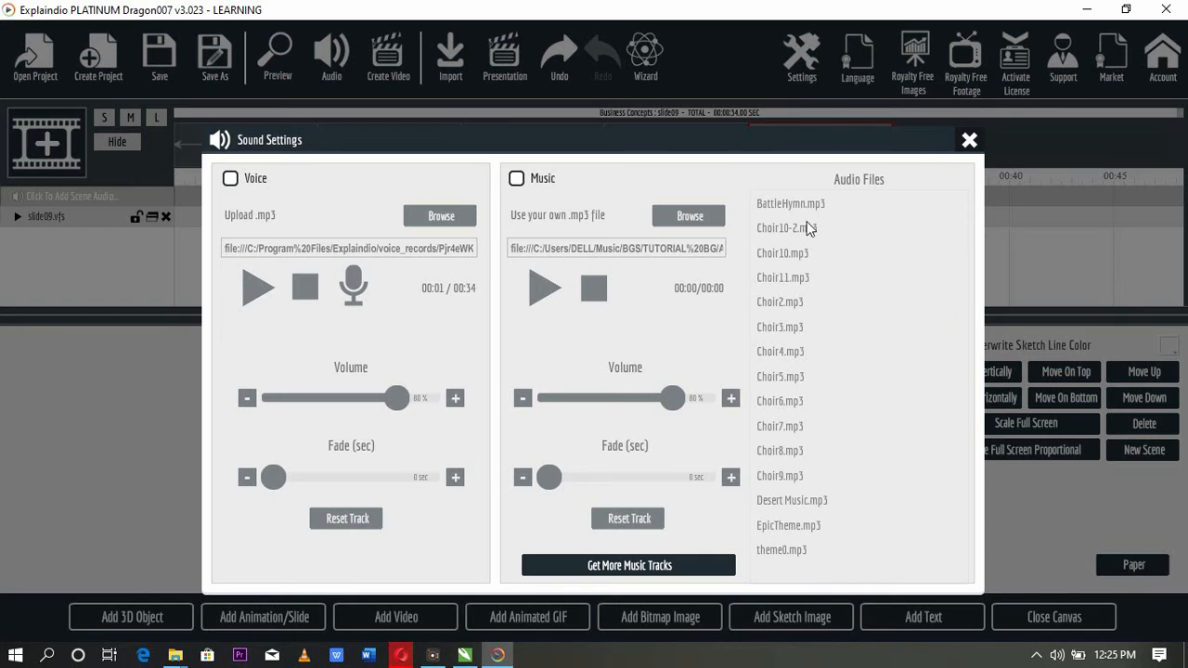
left_click(969, 140)
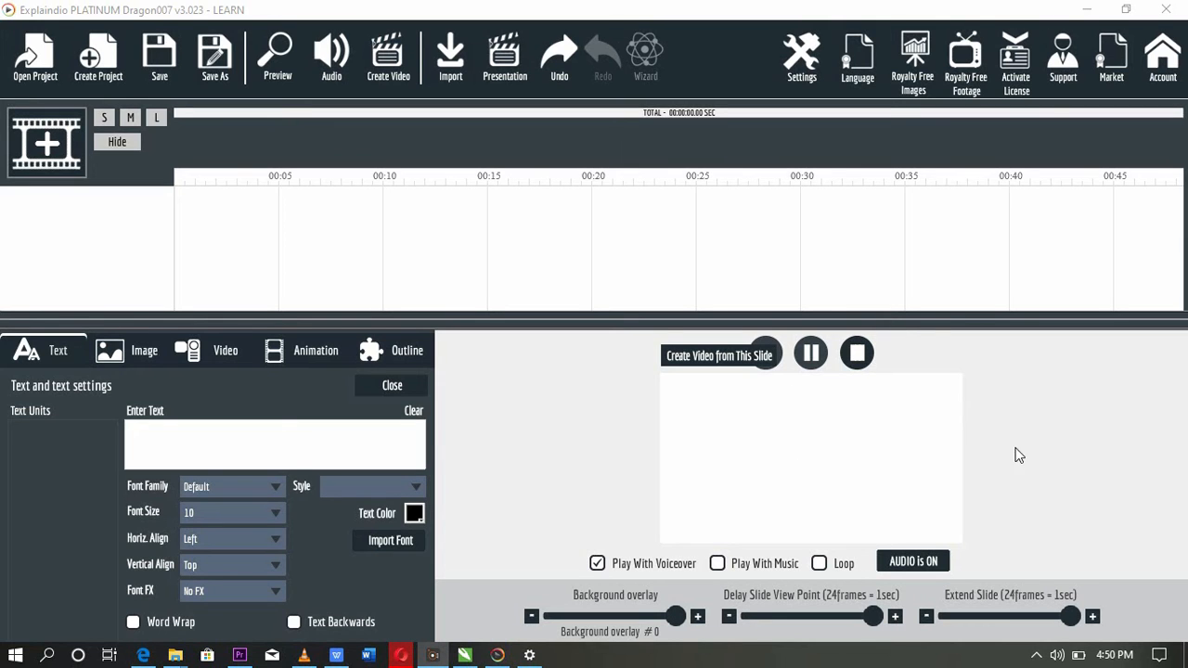
Enlarge the slide editing area of the empty LEARN project and start a new scene from an Explaindio slide.
left_click_drag(949, 324, 922, 269)
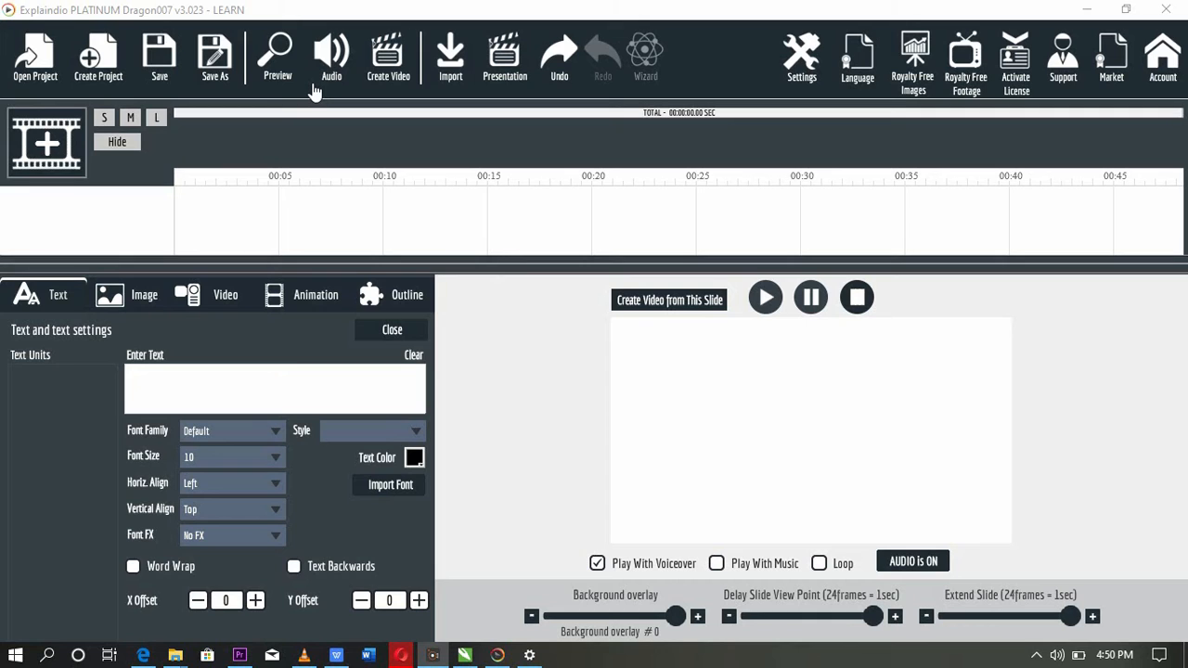
left_click(58, 159)
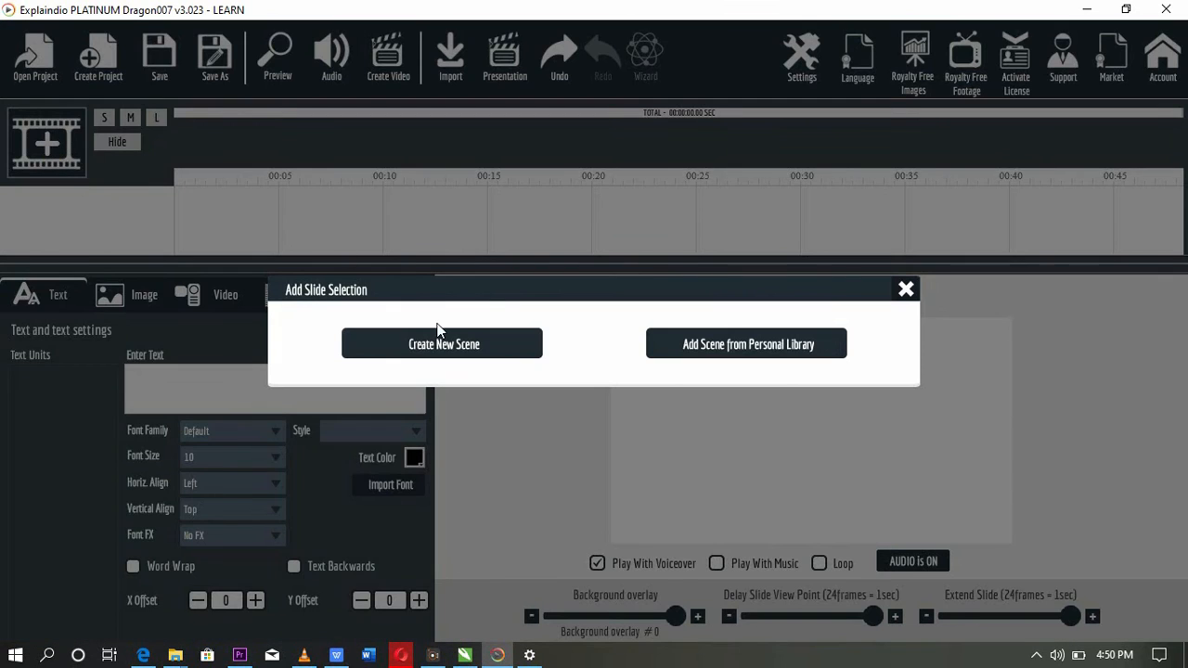
left_click(420, 346)
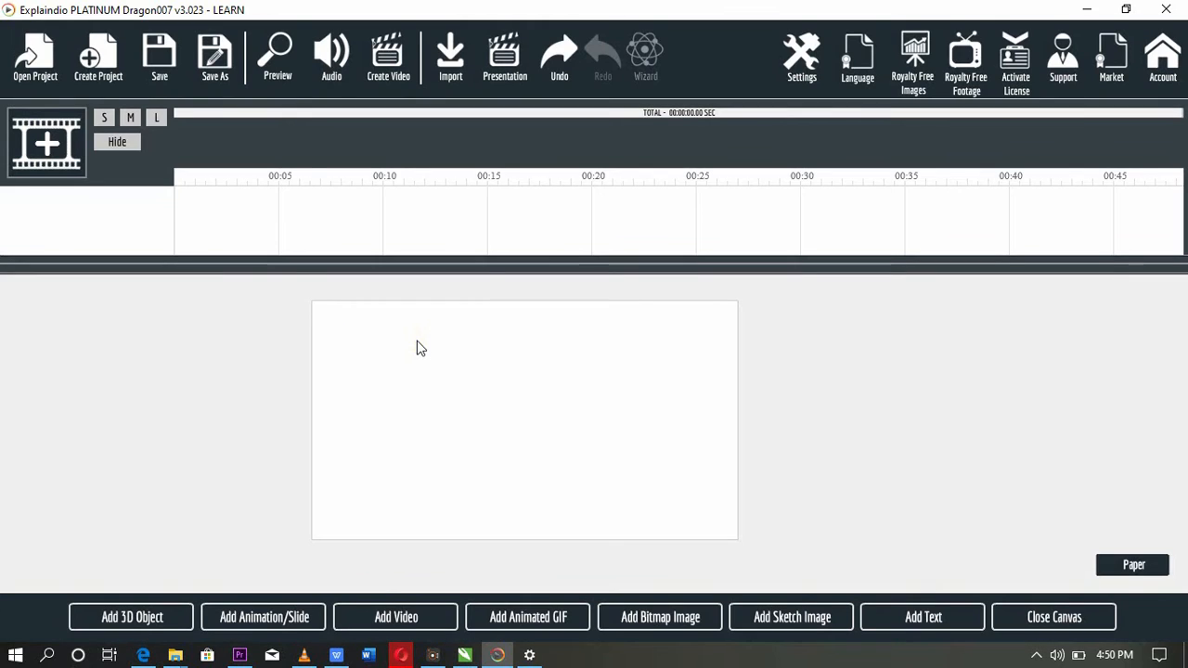
left_click(269, 620)
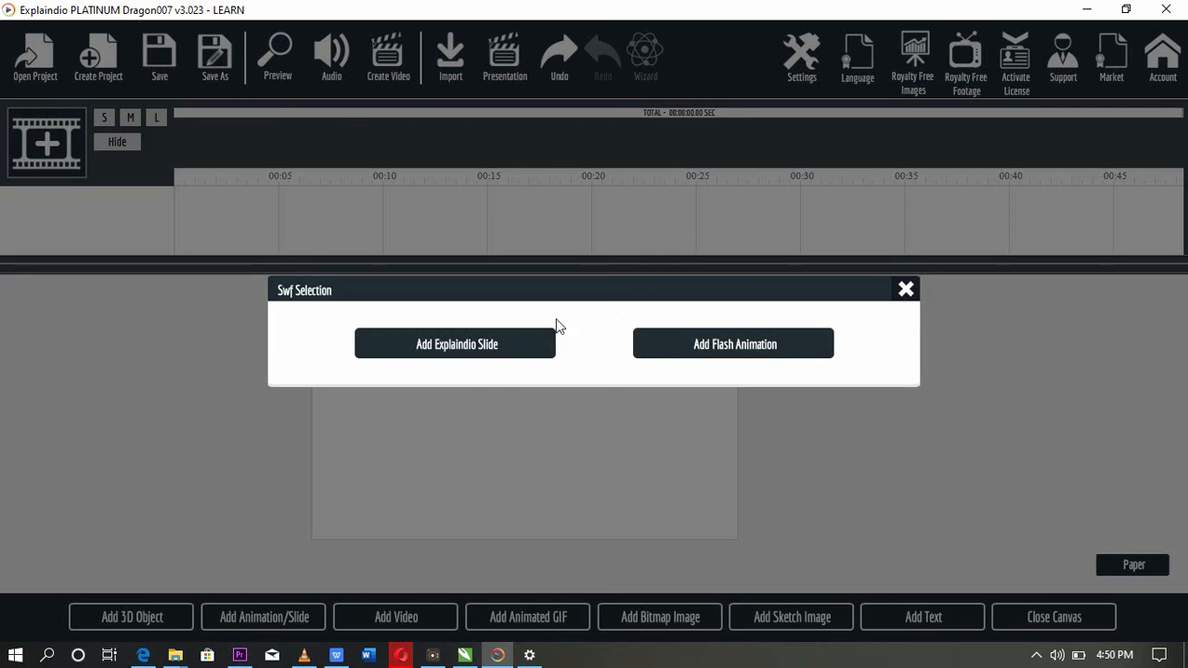
left_click(474, 350)
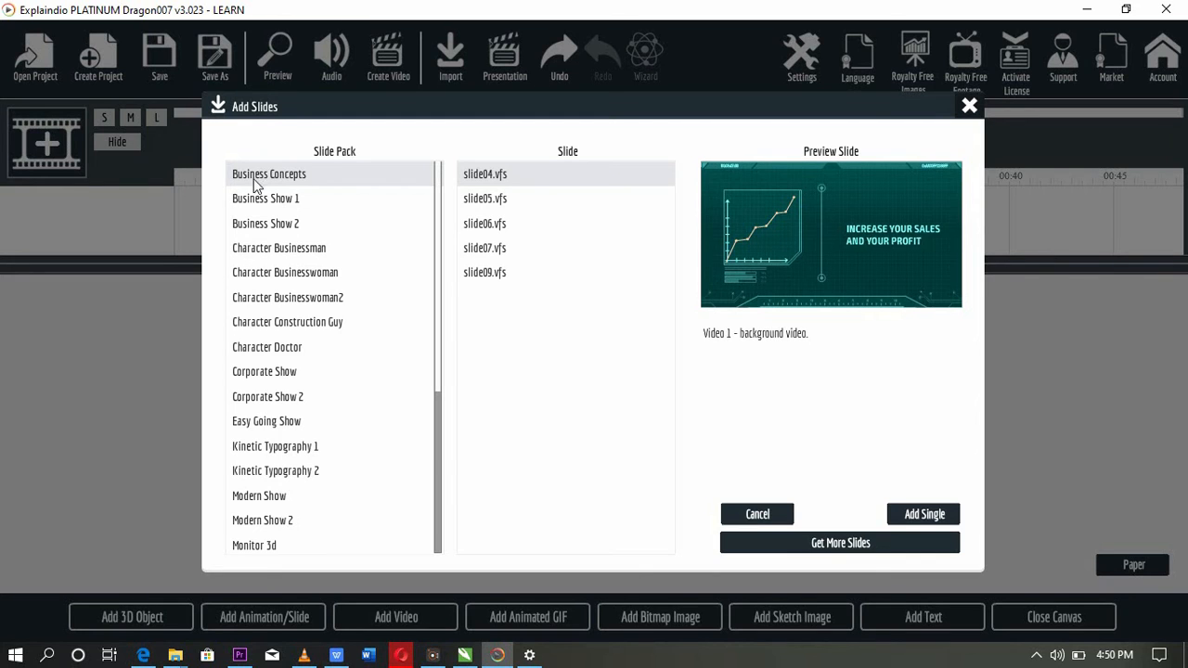
Preview the Business Show 1, Business Show 2 and Character Businessman slide packs.
left_click(286, 200)
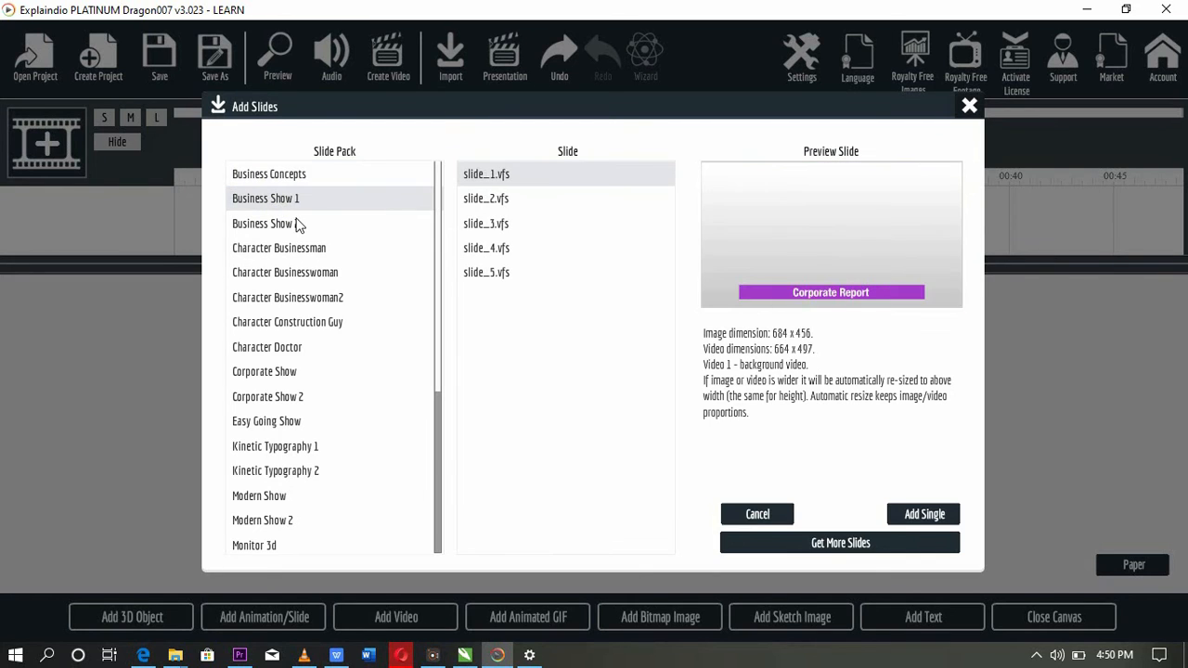
left_click(297, 222)
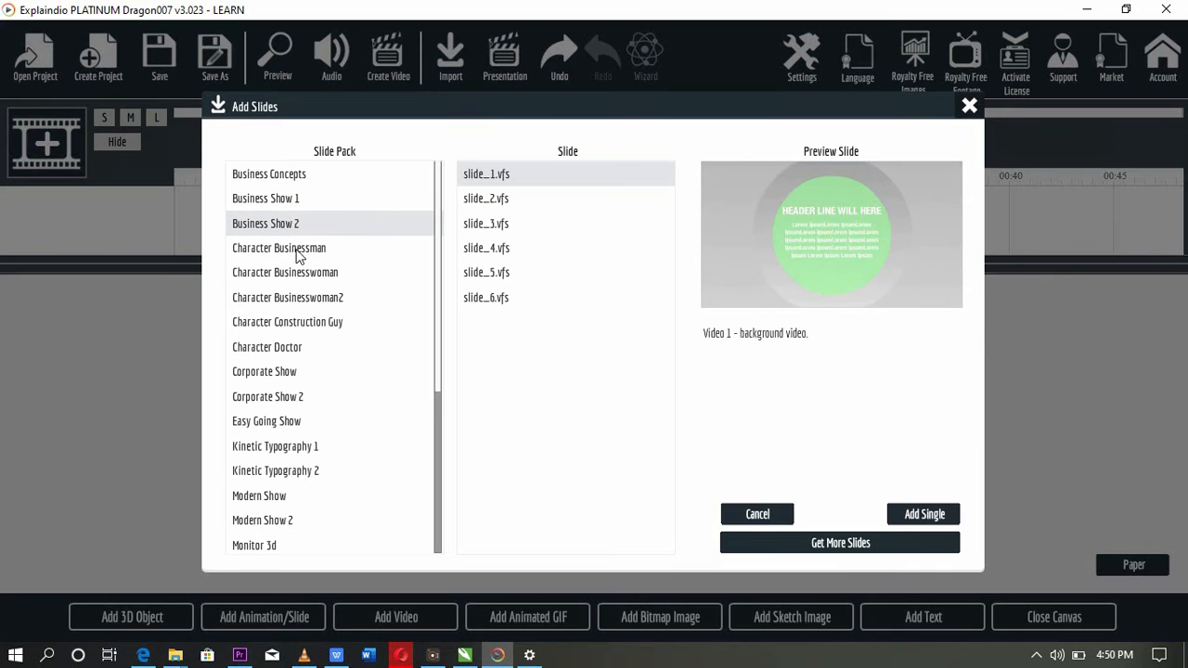
left_click(298, 254)
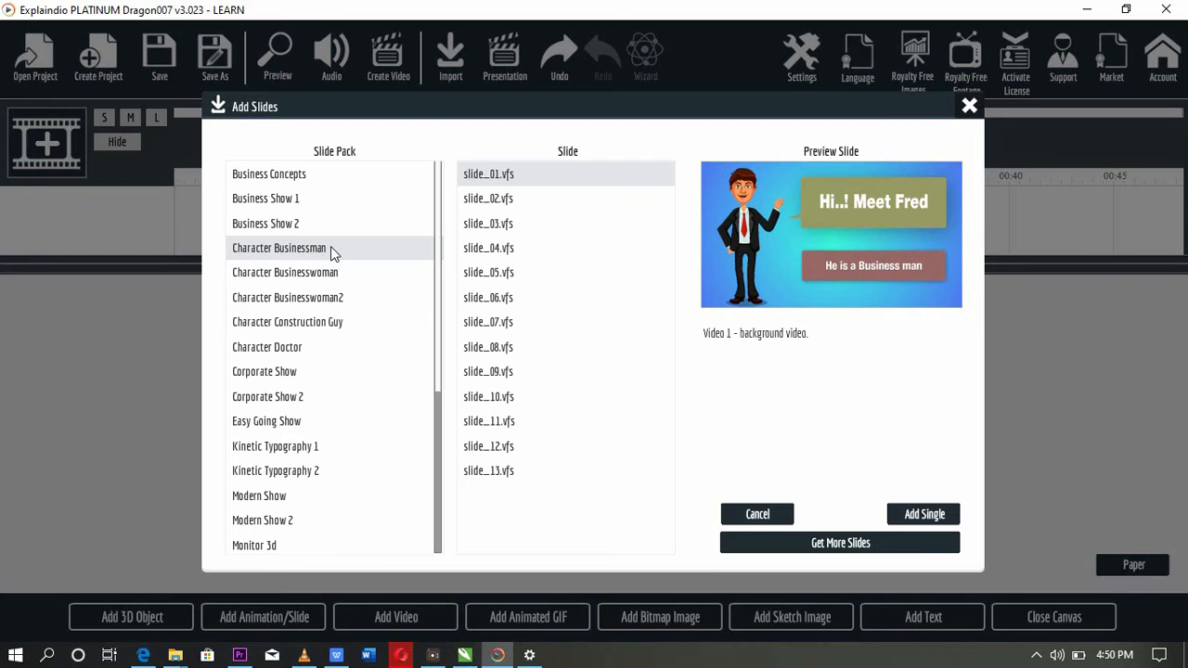
Add slide_01.vfs from the Character Construction Guy pack to the canvas with the default sketch settings, and close the canvas.
left_click(312, 323)
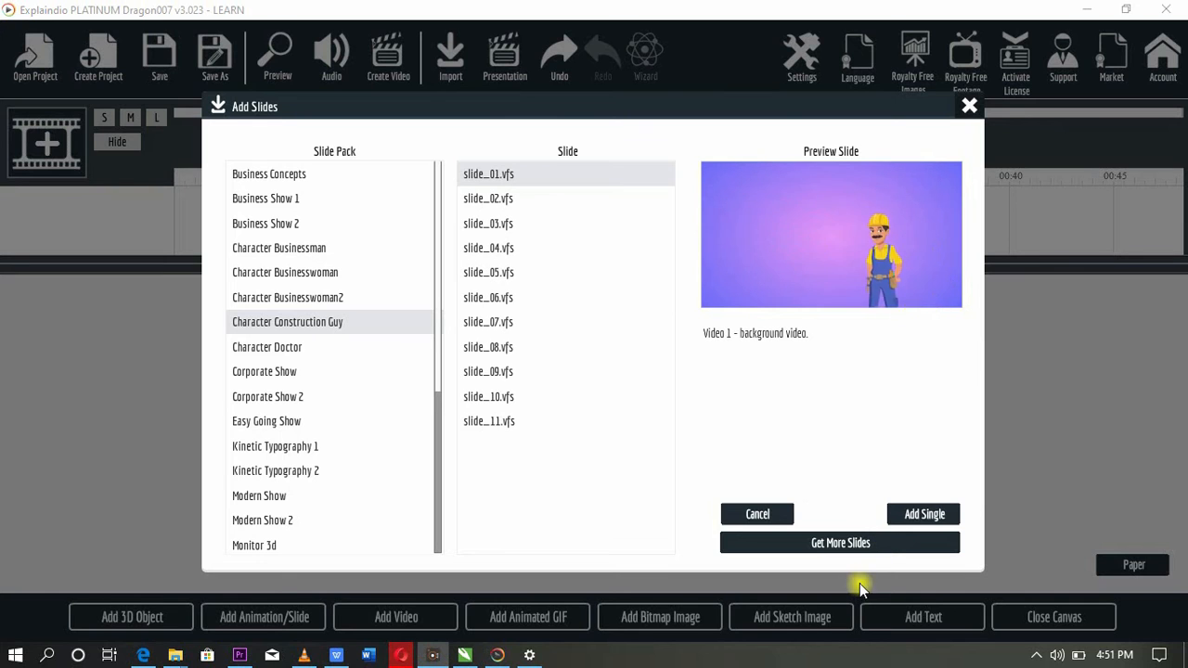
left_click(925, 515)
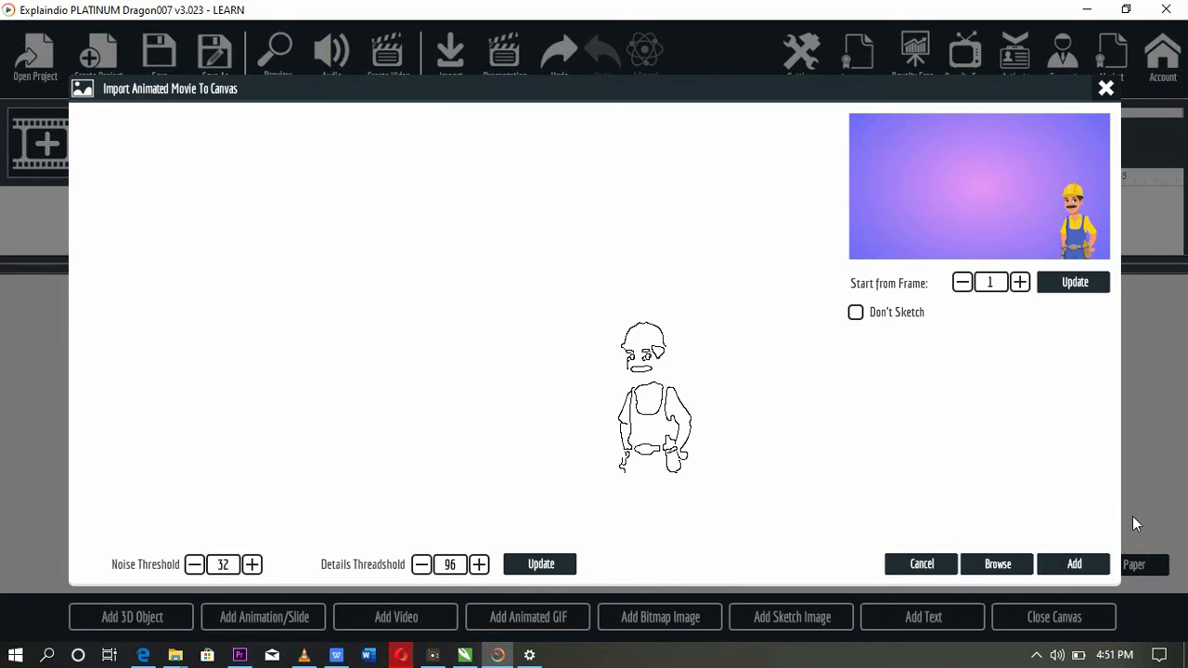
left_click(1071, 565)
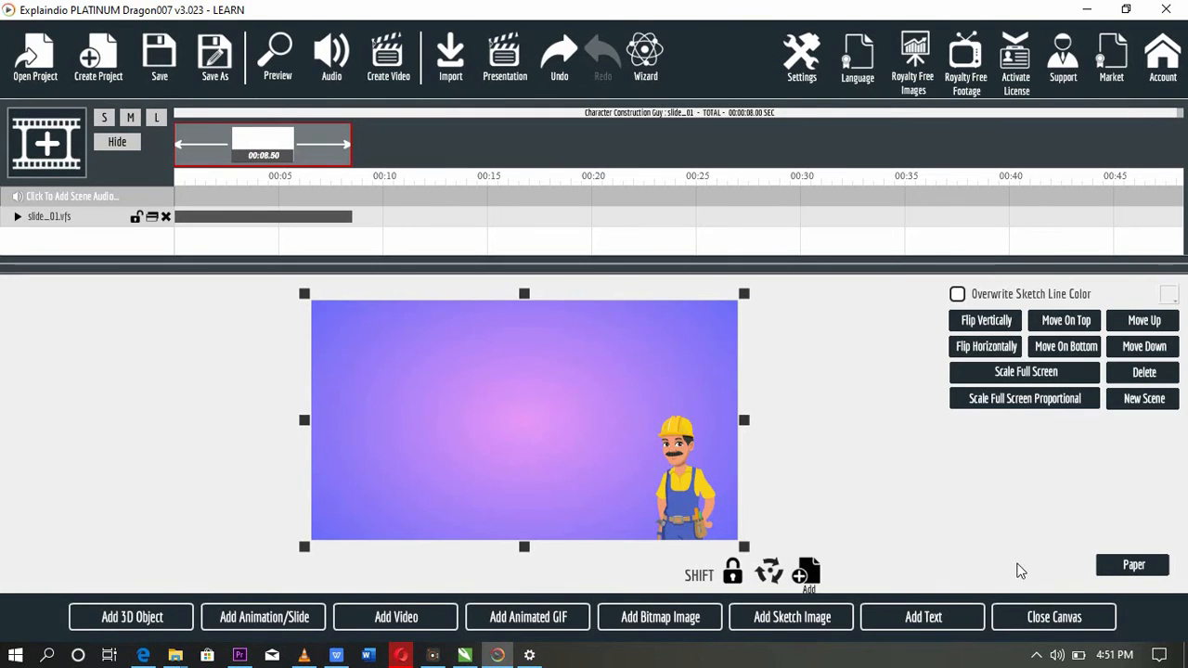
left_click(1040, 620)
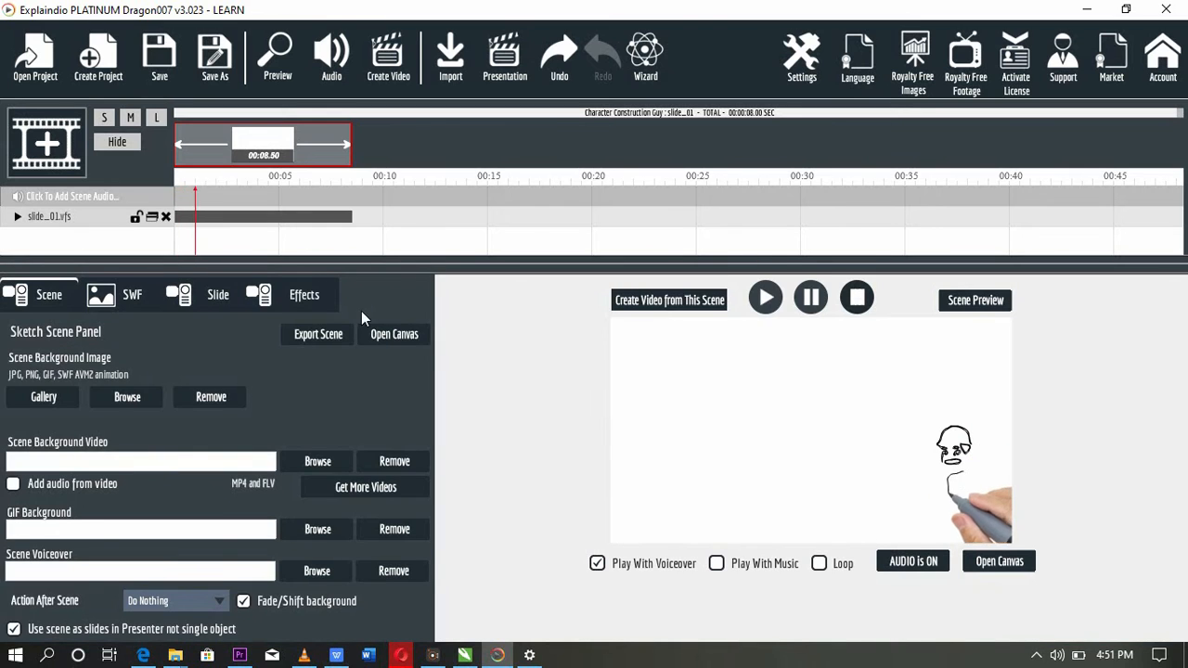
Open the slide's animation for customization and set the text of Text Area 1 to "HELLO.!".
left_click(221, 297)
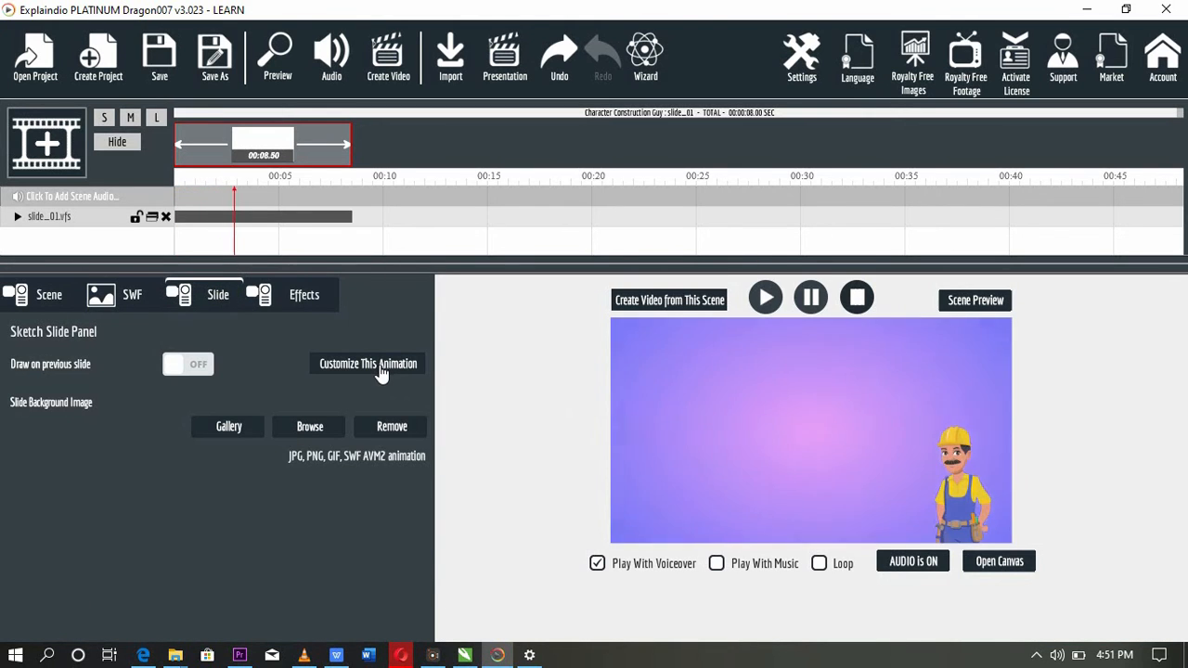
left_click(380, 367)
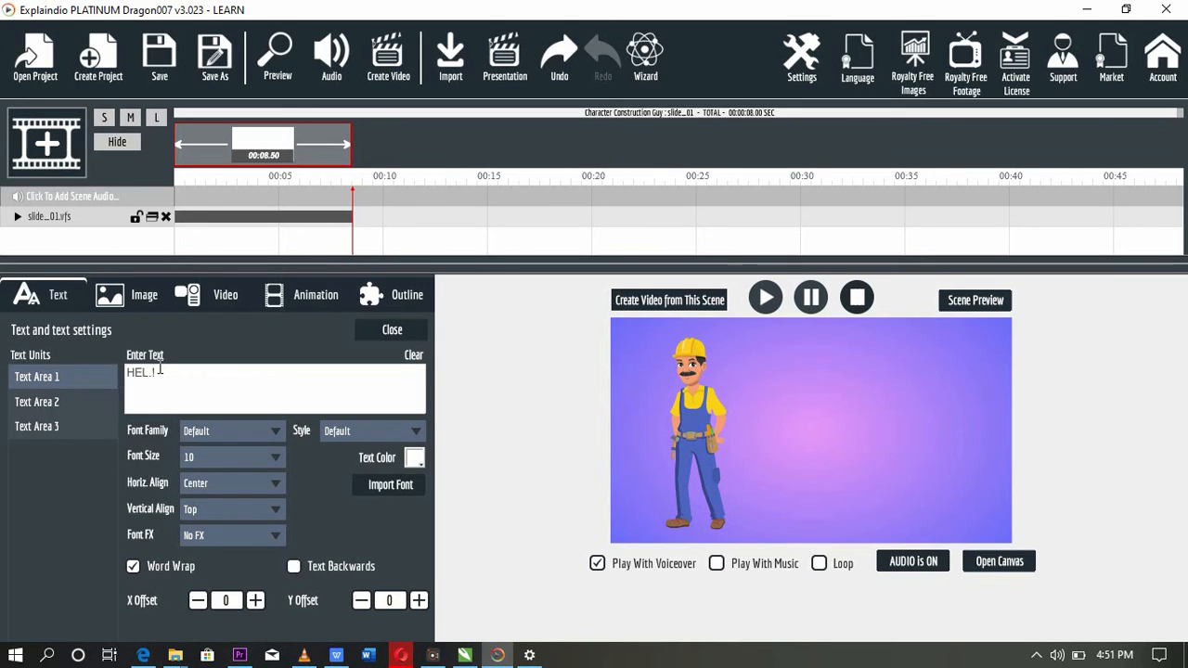
type("LO")
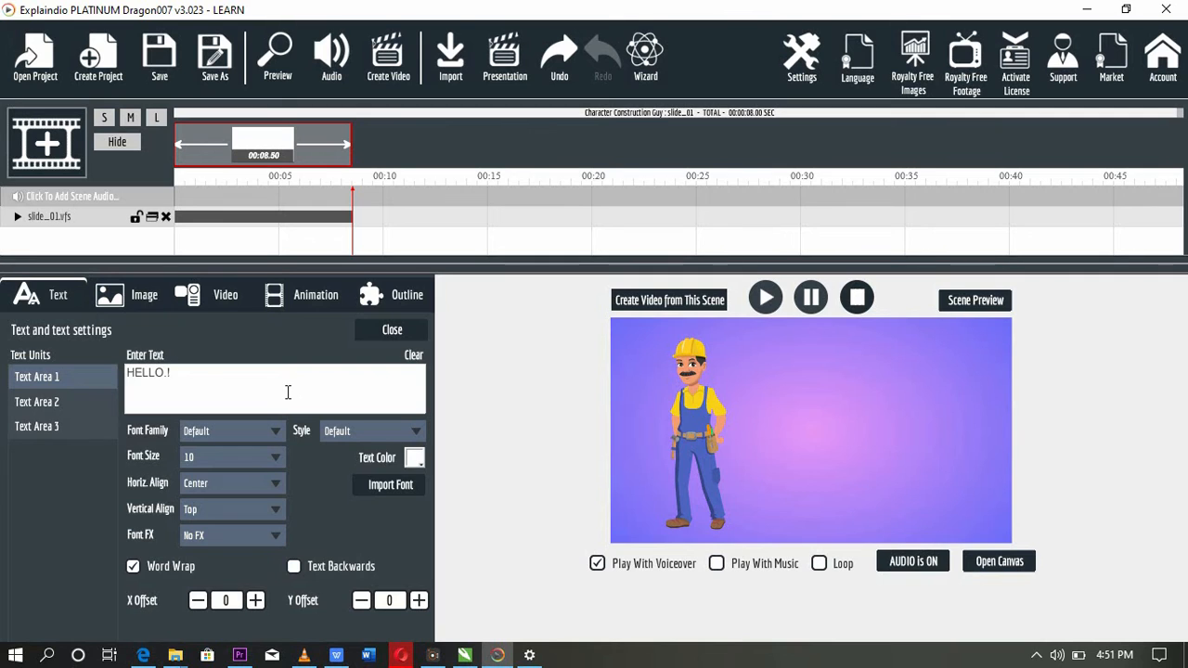
Replace the text of Text Area 2 with "I AM" followed by the character's first name.
left_click(31, 406)
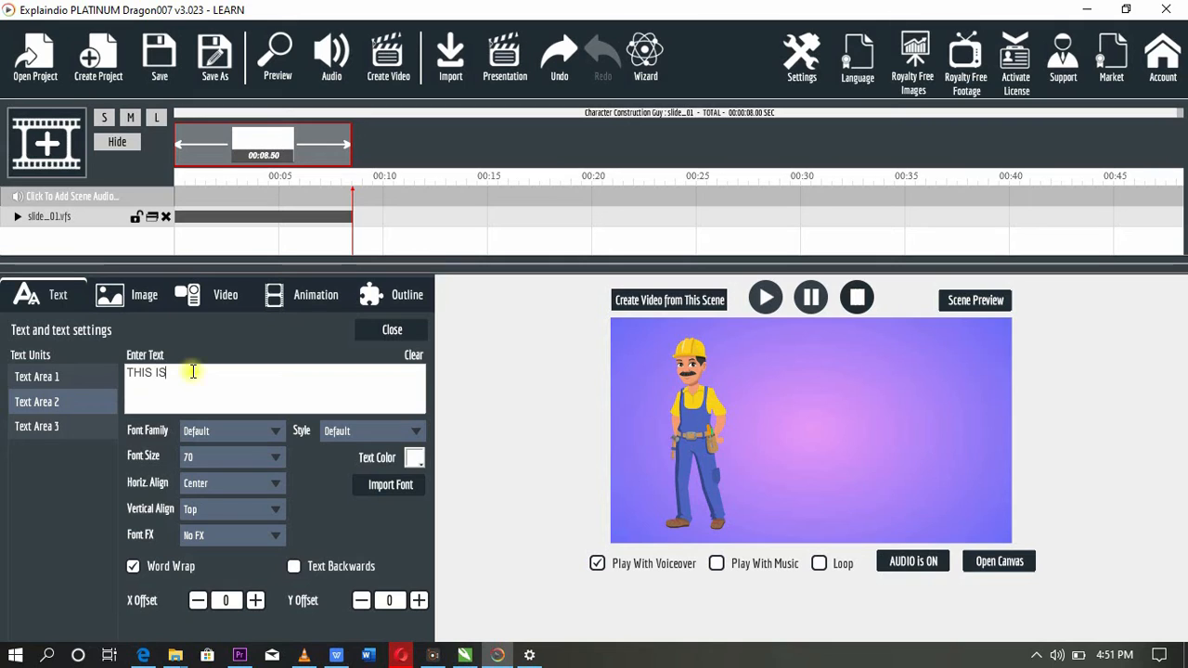
left_click_drag(192, 372, 4, 376)
key("BackSpace")
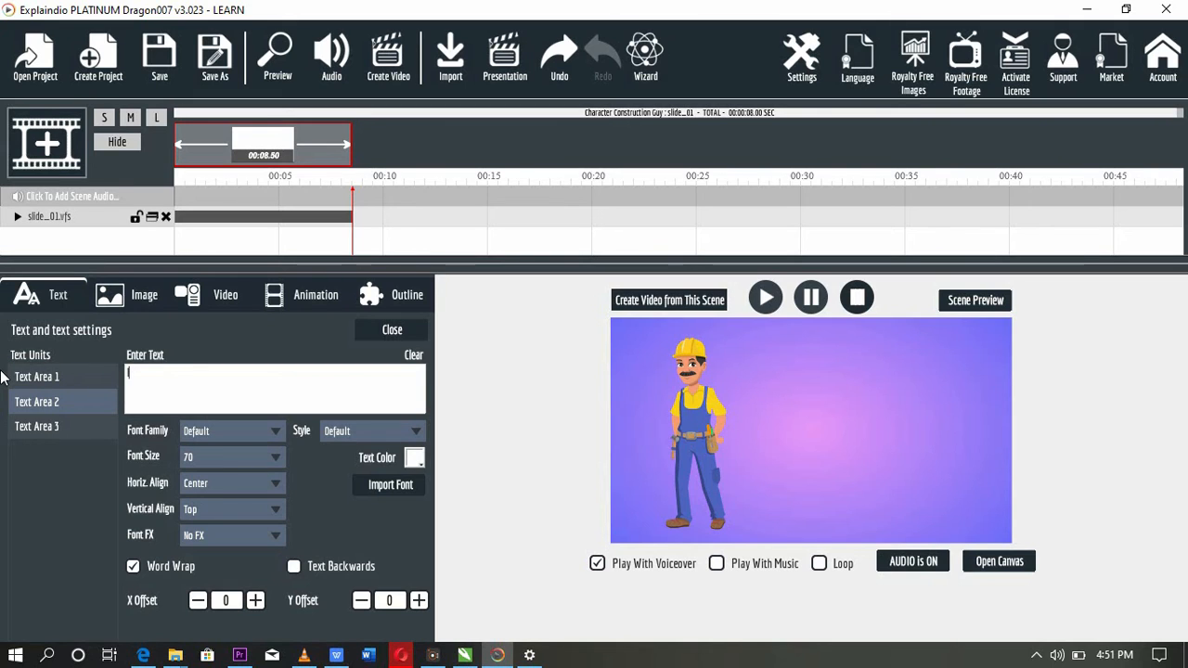
type("I AM JA")
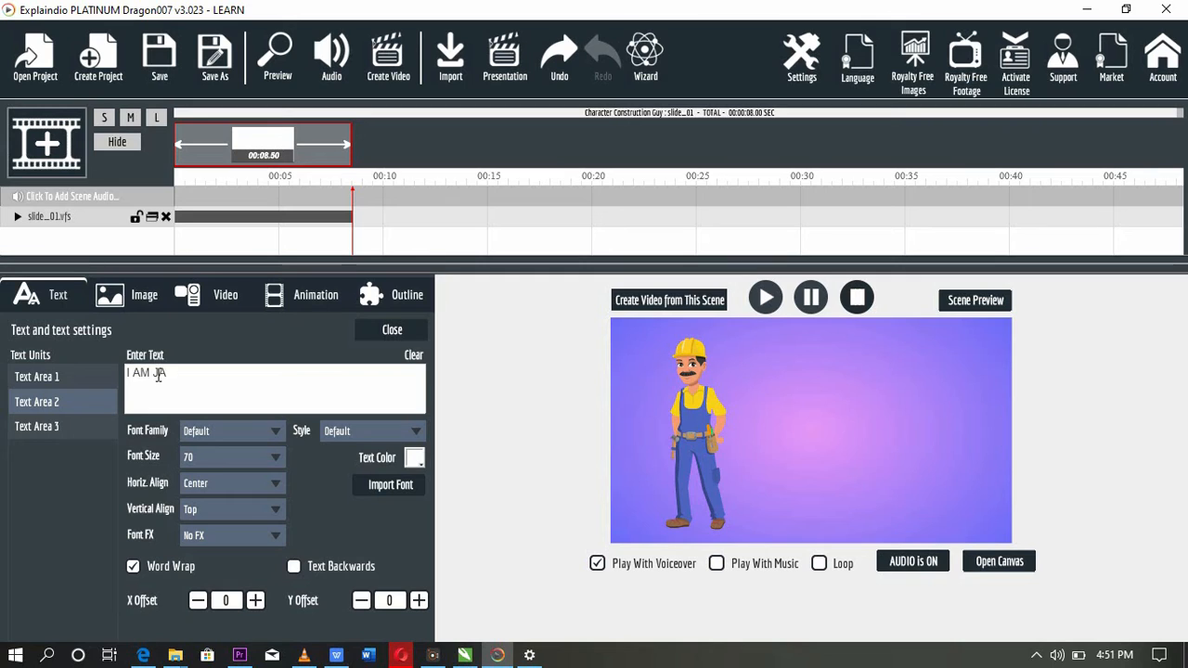
type("MES")
Replace the text of Text Area 3 with "BY NAME", then play the scene preview and close it.
left_click(37, 426)
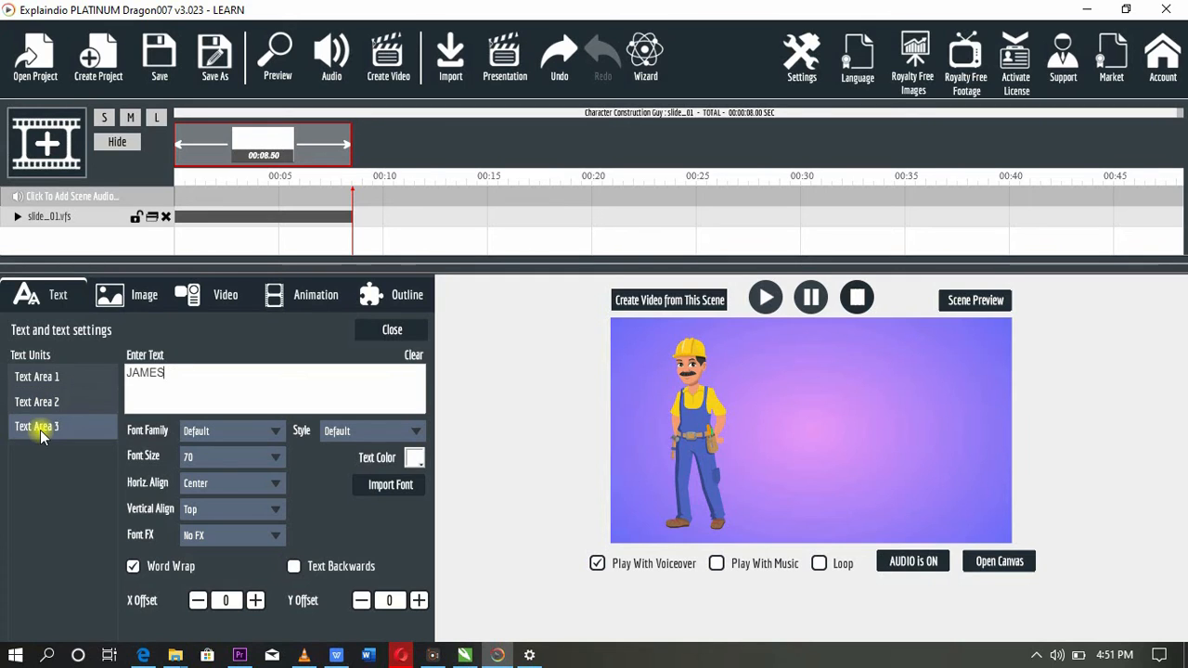
left_click_drag(186, 374, 3, 405)
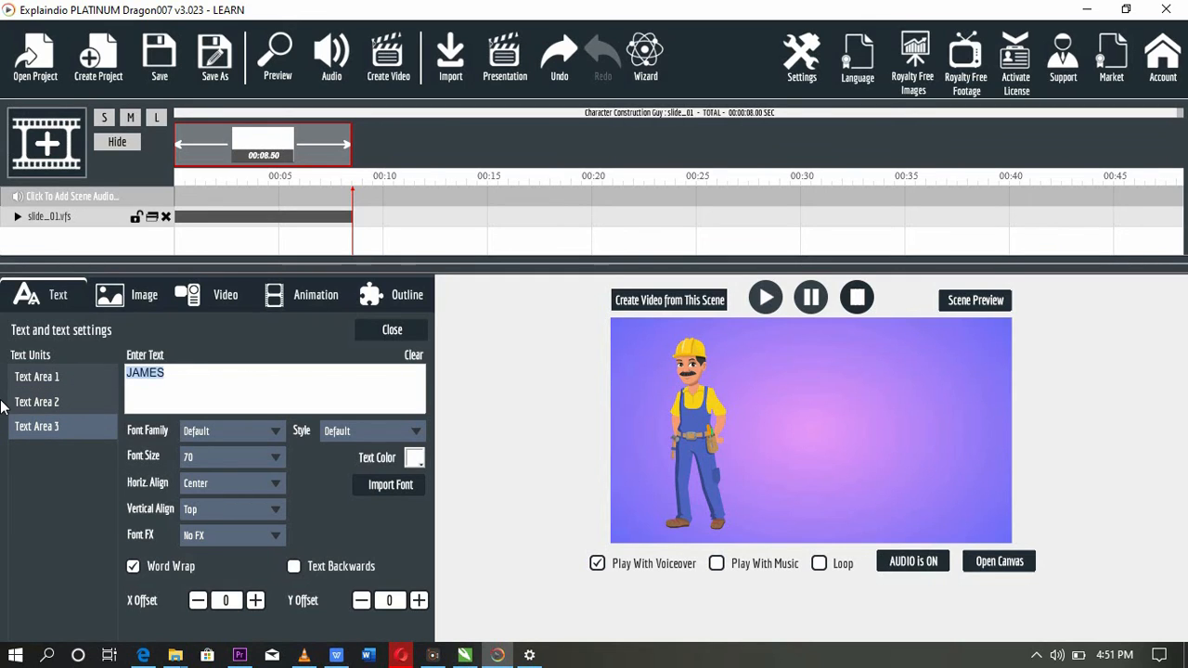
type("BY N")
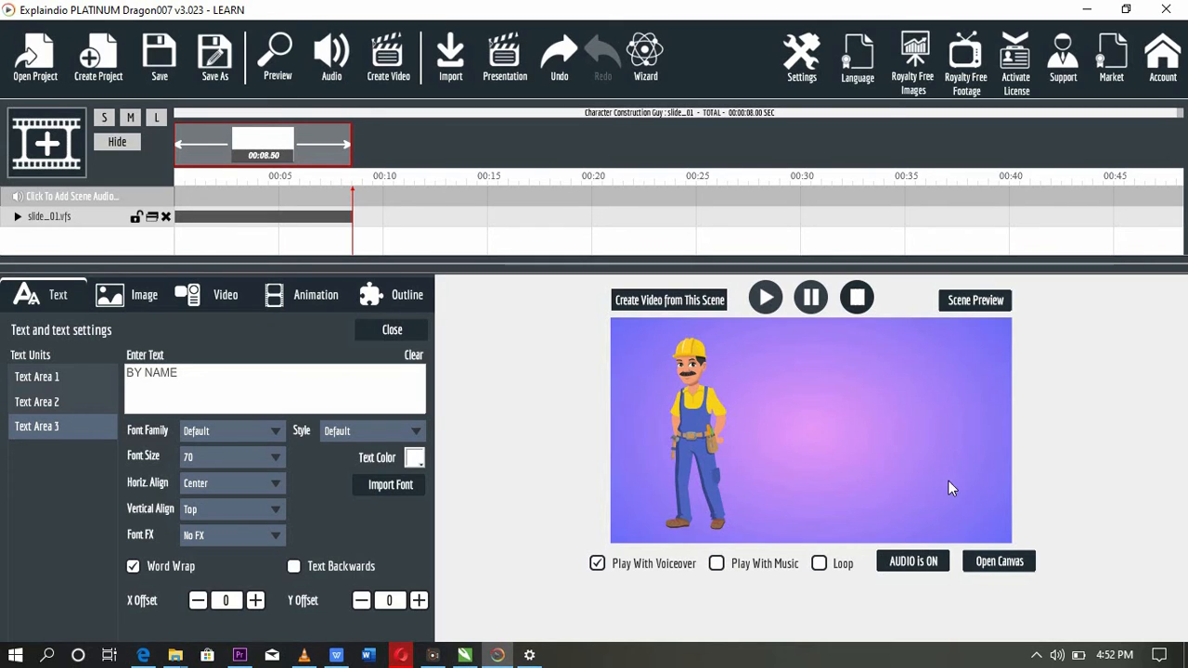
left_click(957, 300)
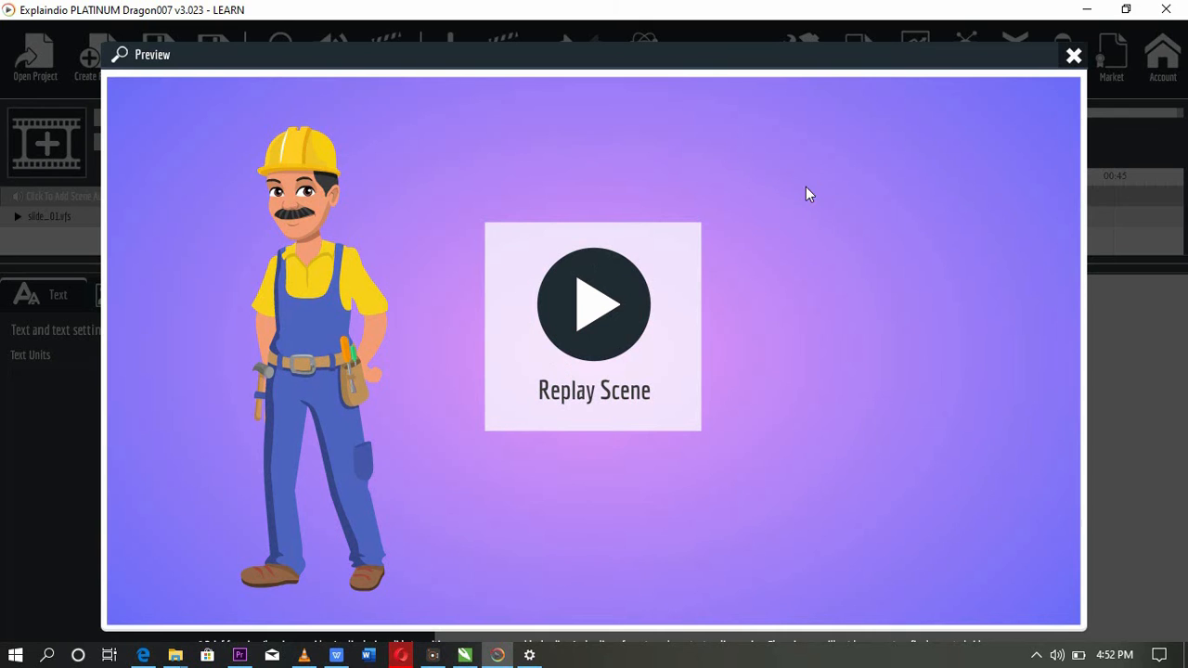
left_click(1073, 55)
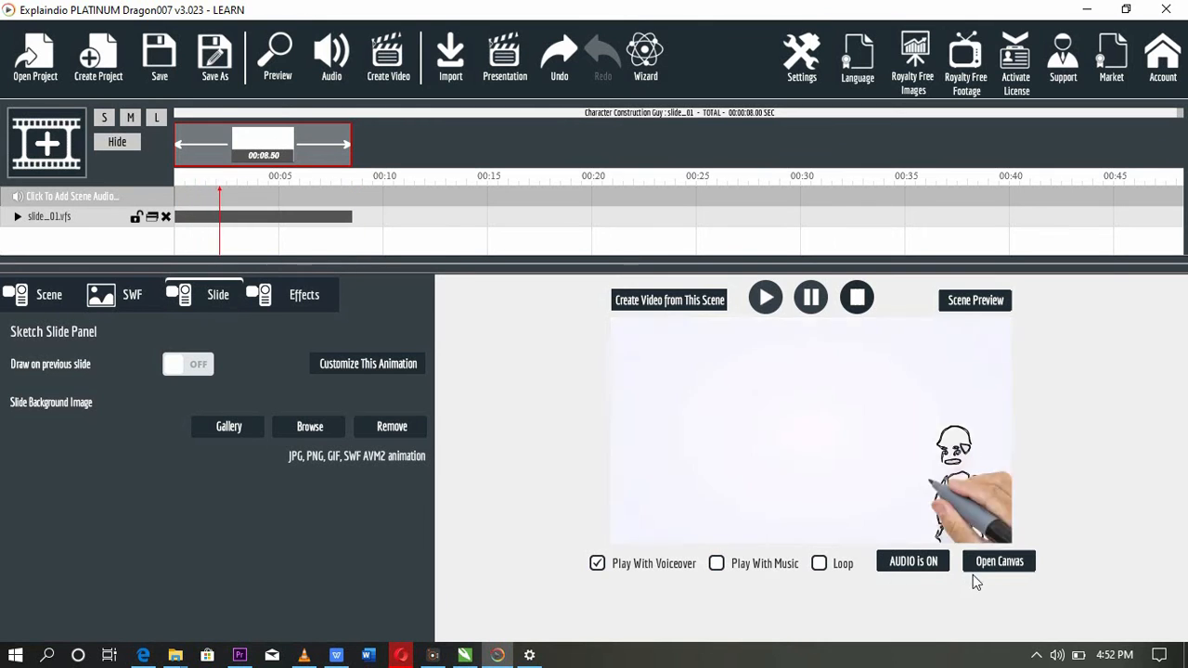
Reopen the canvas, bring up the Explaindio slide selection, and preview slides 3 and 4 of the Modern Show pack.
left_click(1000, 563)
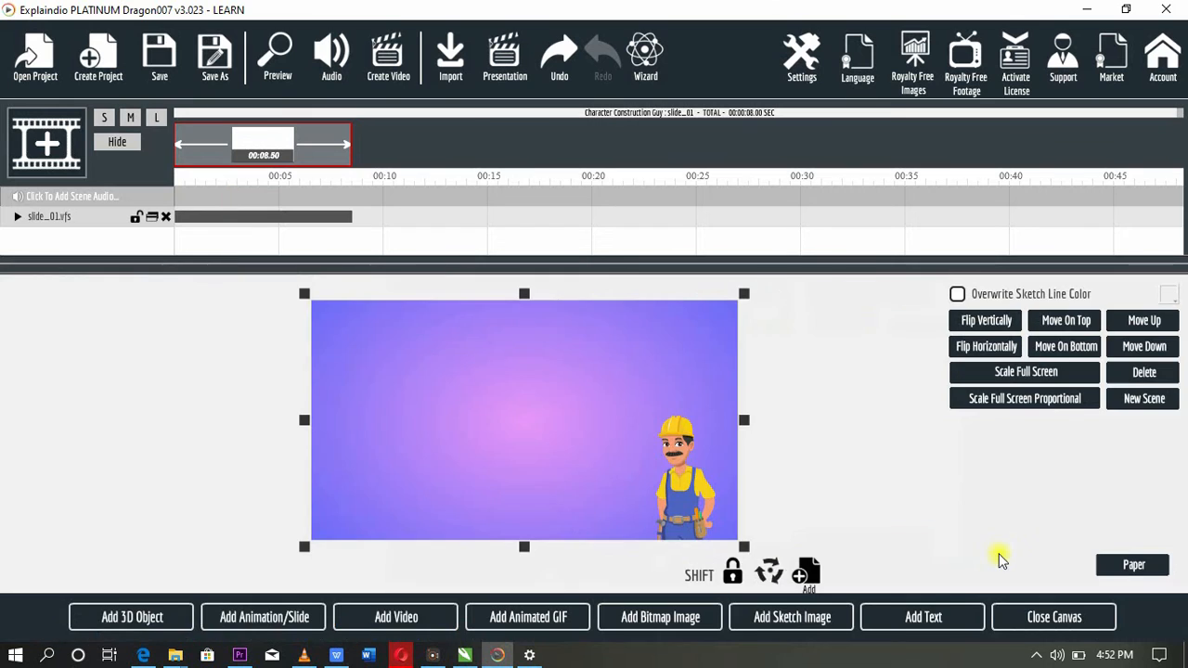
left_click(267, 622)
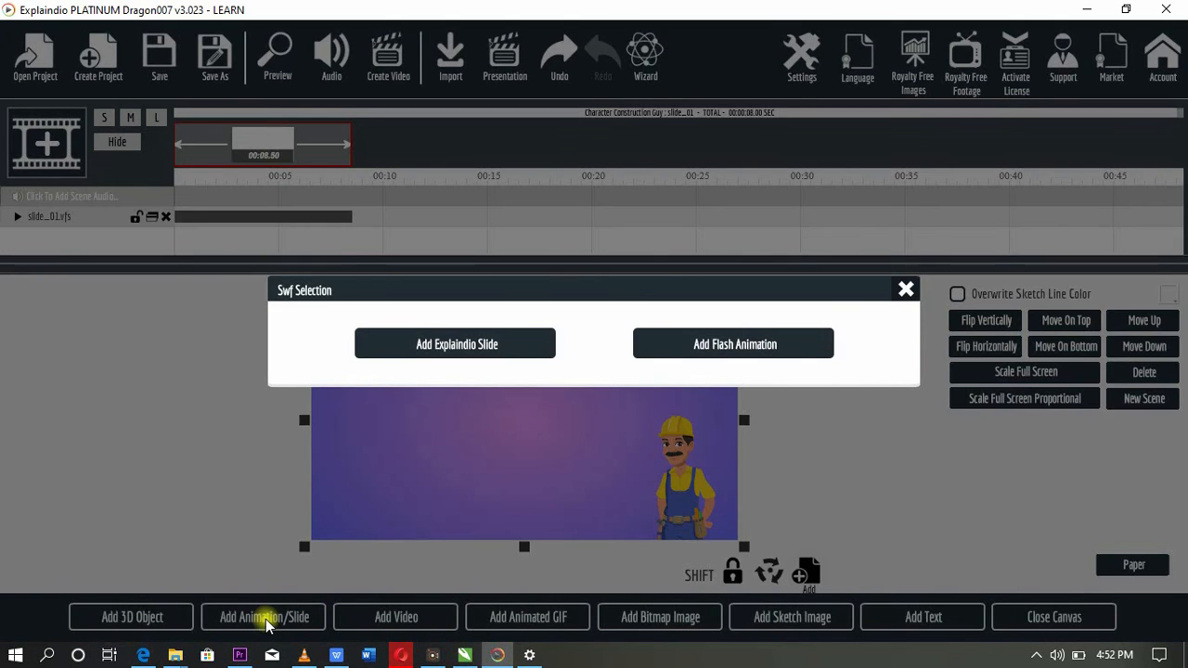
left_click(426, 347)
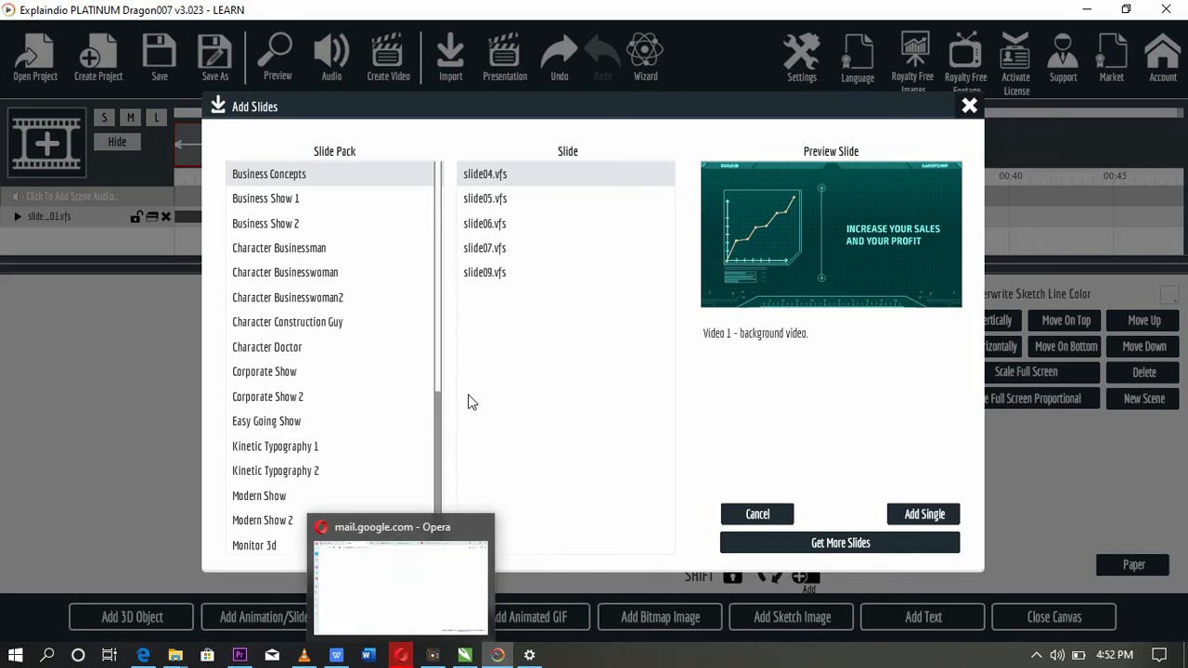
left_click_drag(438, 384, 439, 459)
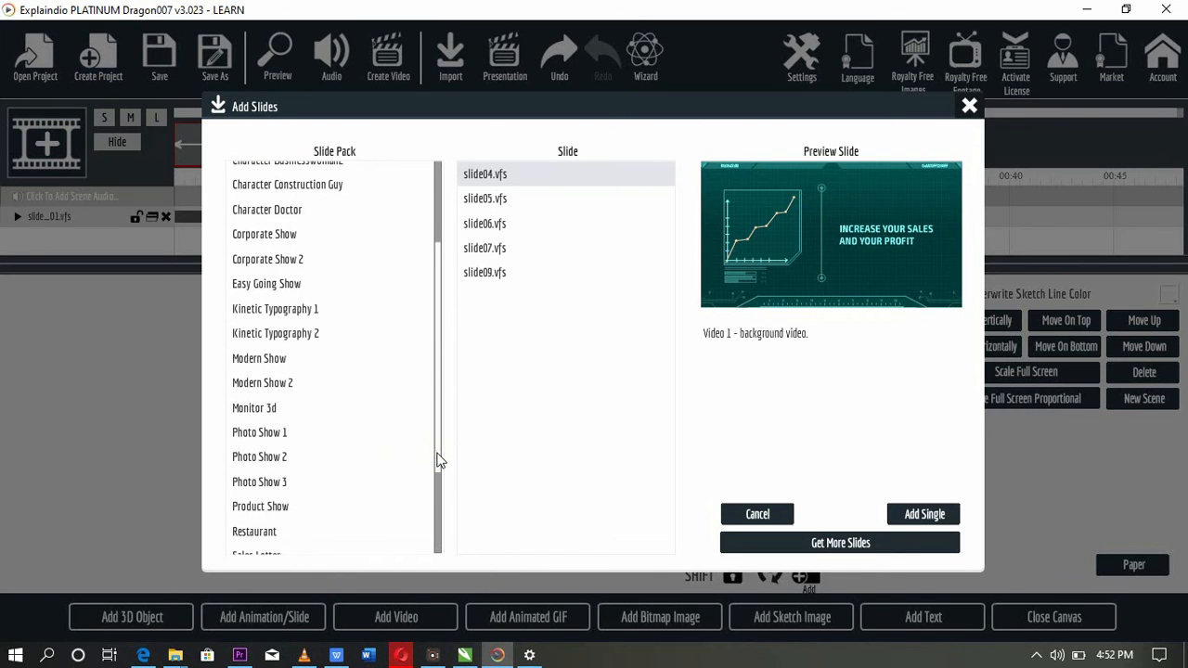
left_click(271, 361)
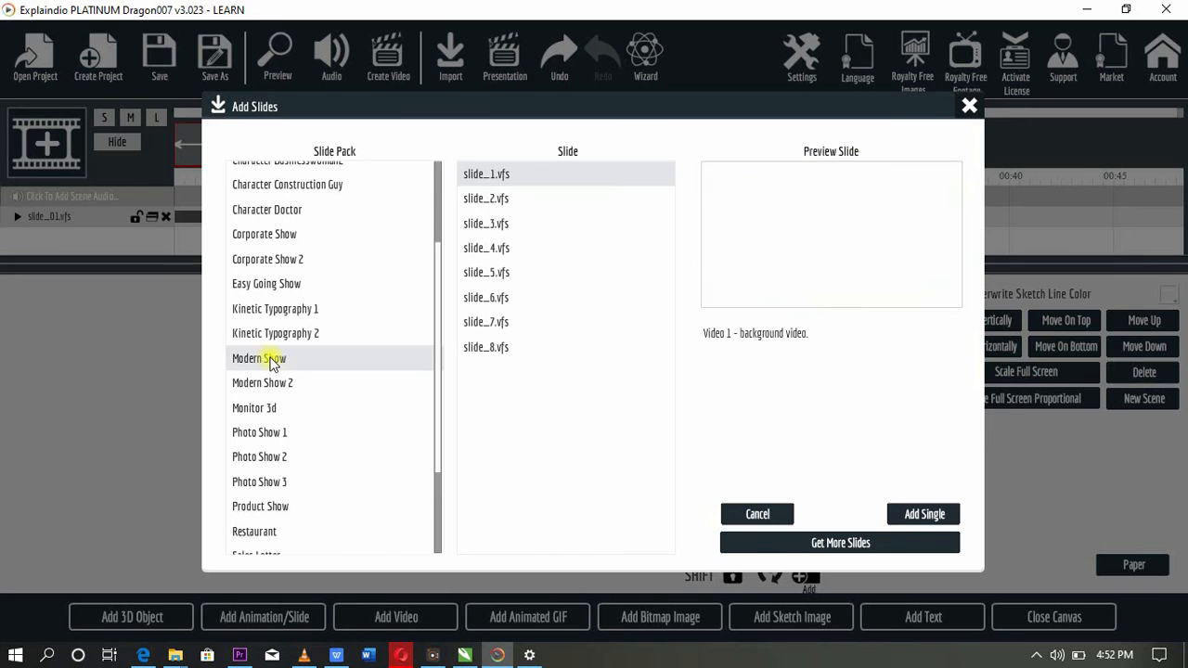
left_click(469, 215)
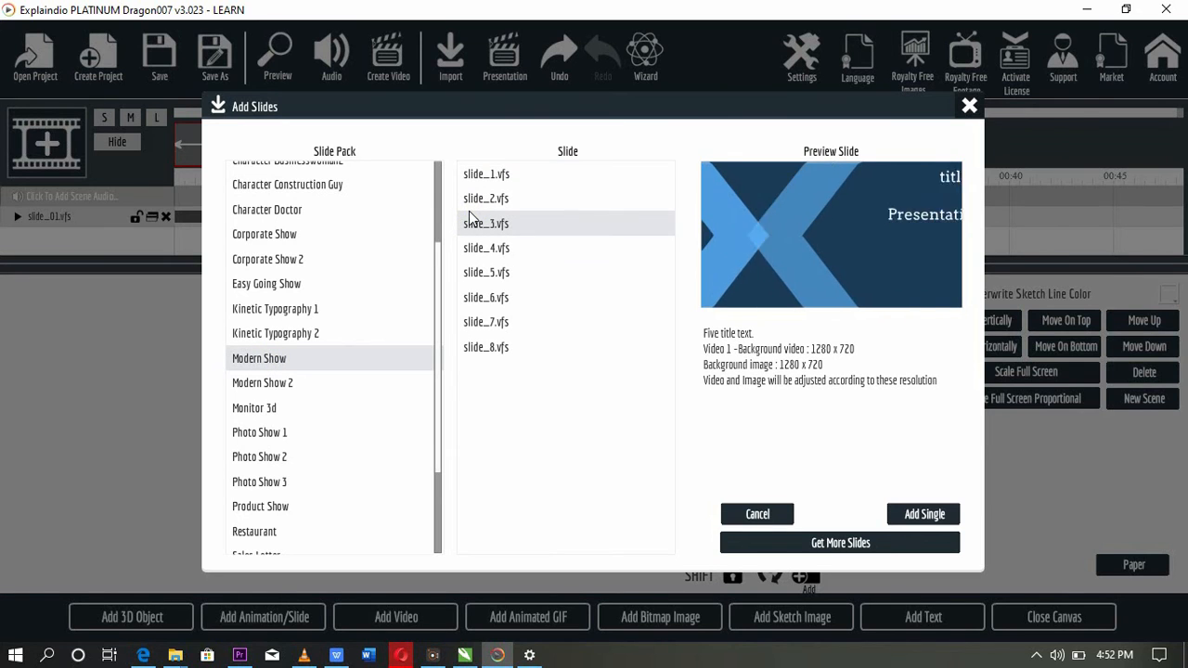
left_click(482, 247)
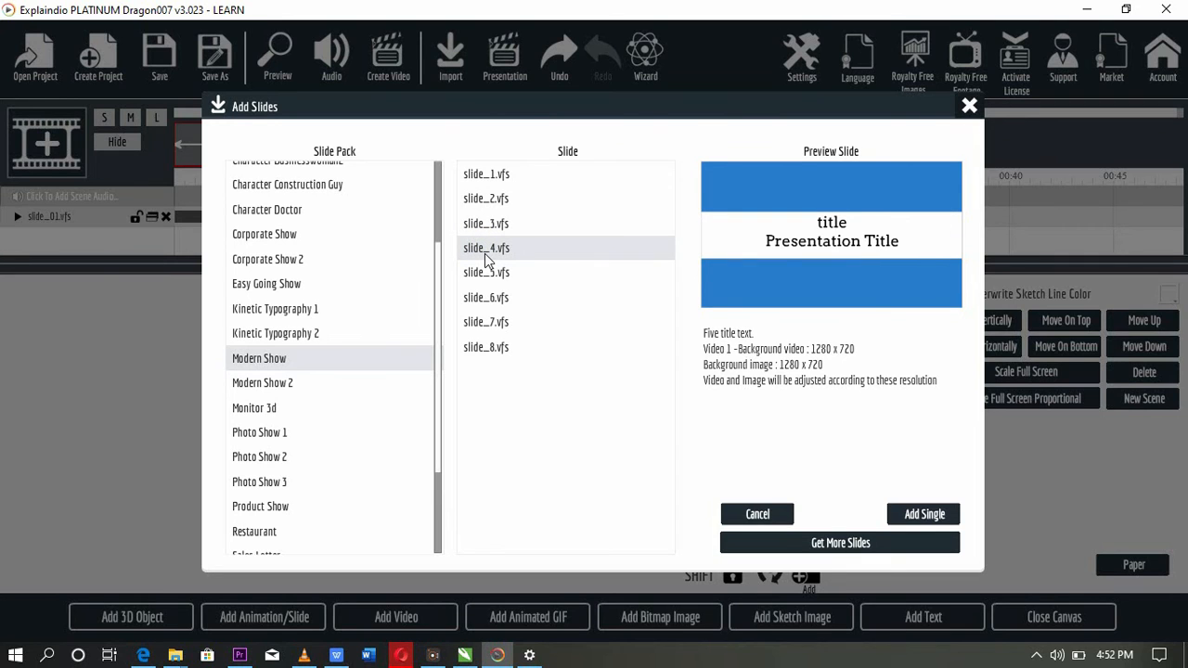
Preview the Modern Show 2 pack and slides 2, 4 and 5 of the Photo Show 3 pack.
left_click(346, 381)
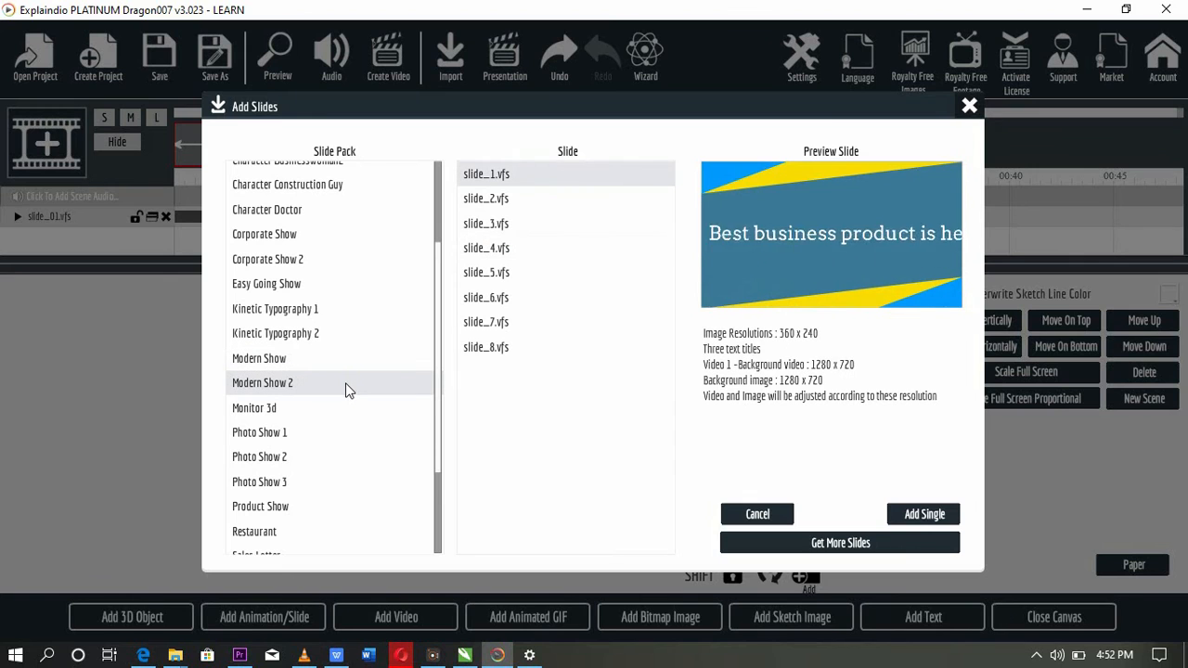
left_click(292, 478)
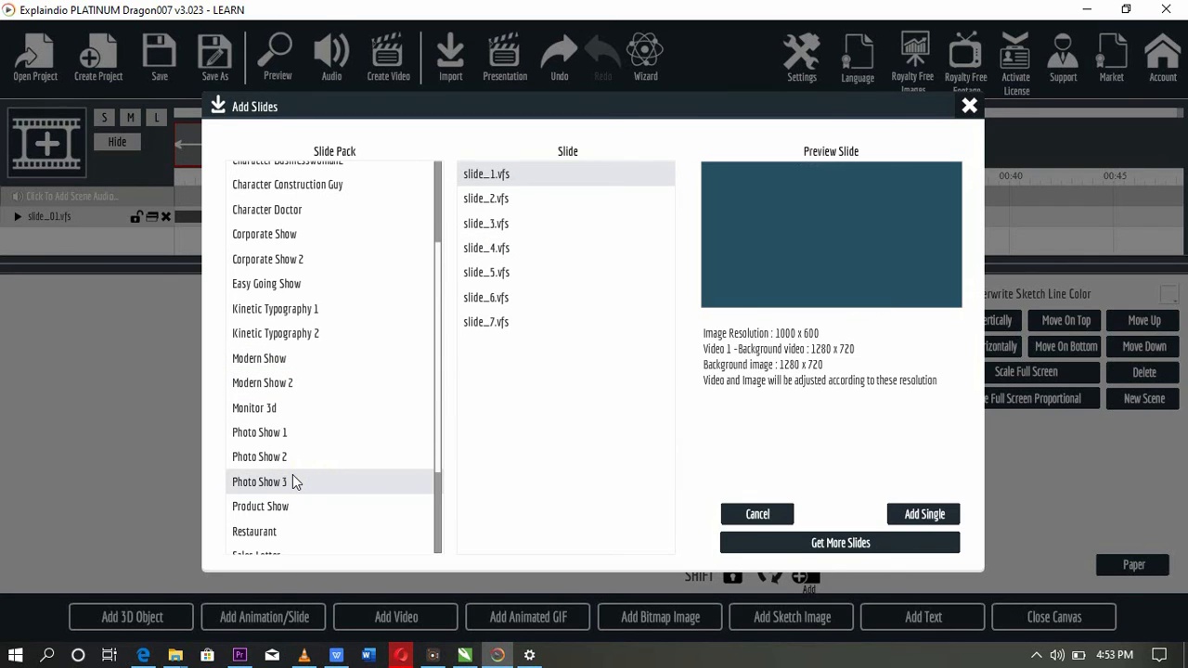
left_click(548, 199)
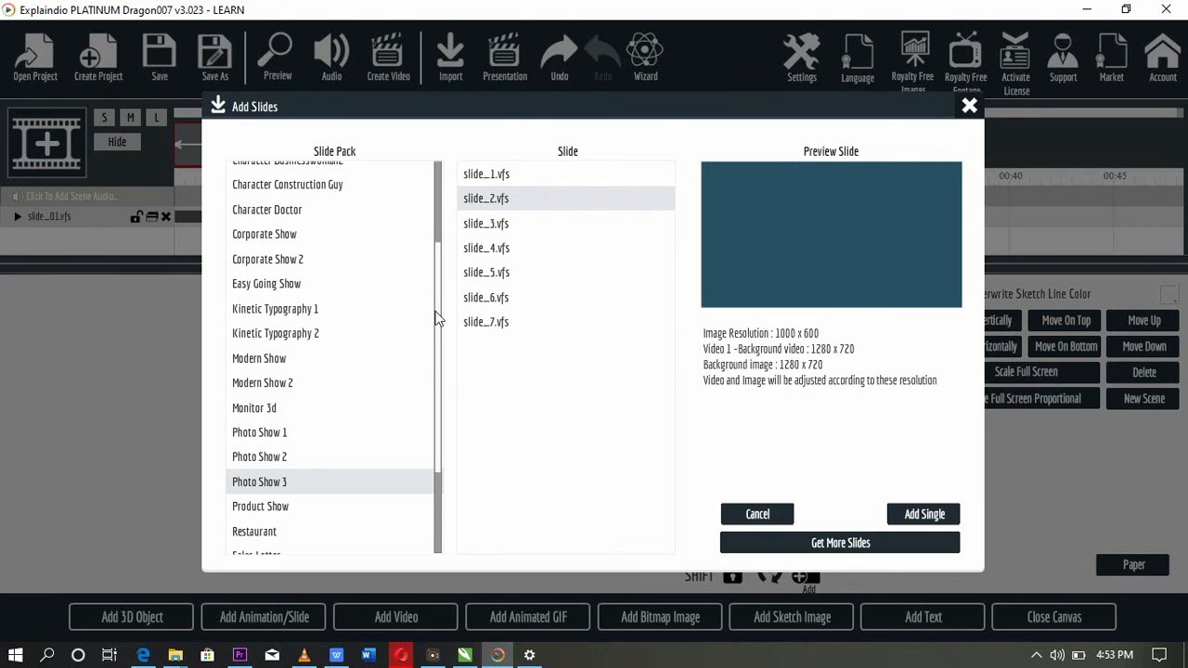
left_click(540, 250)
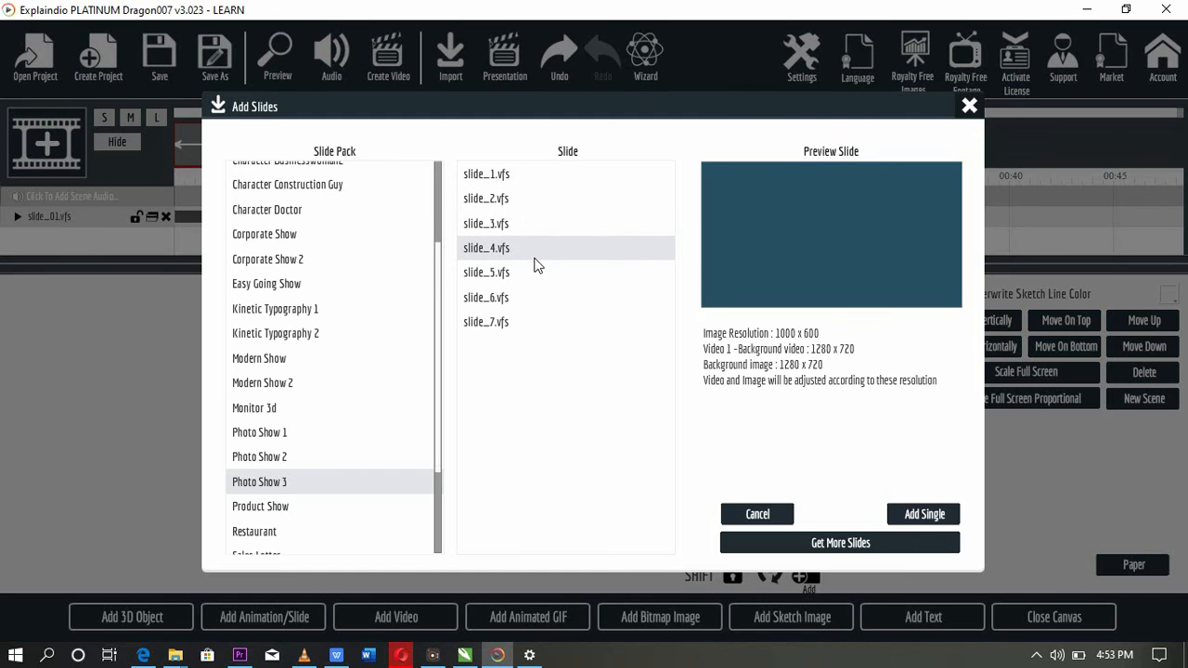
left_click(509, 277)
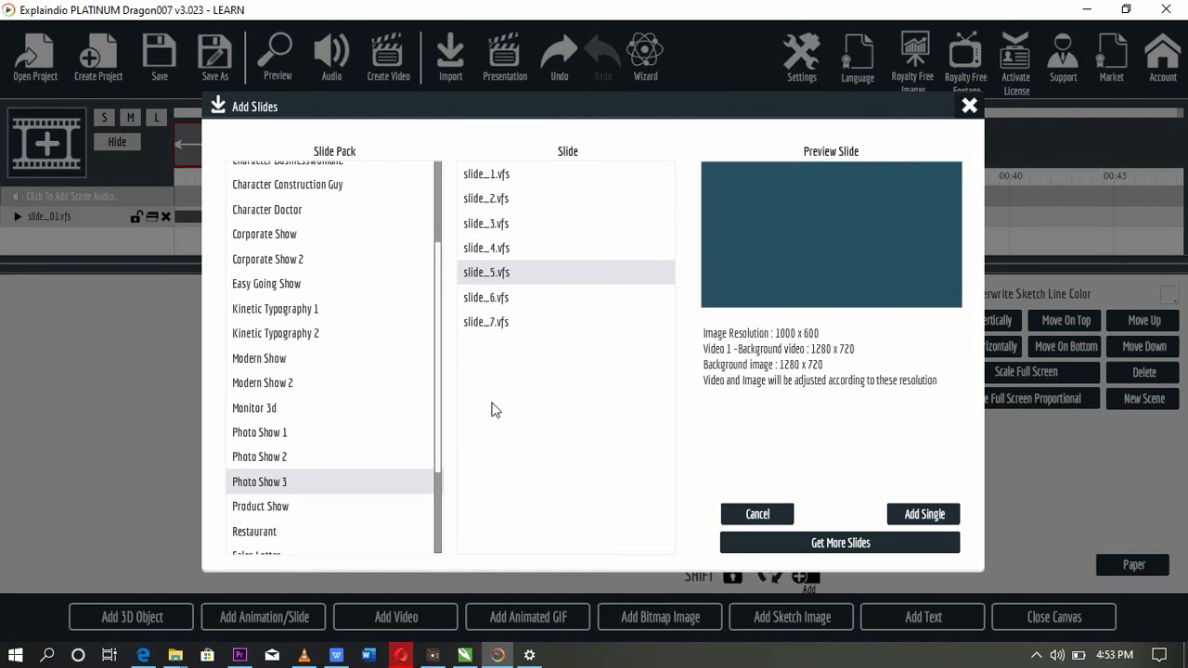
Preview slides 02, 03, 05, 06 and 08 of the Product Show pack.
left_click(263, 508)
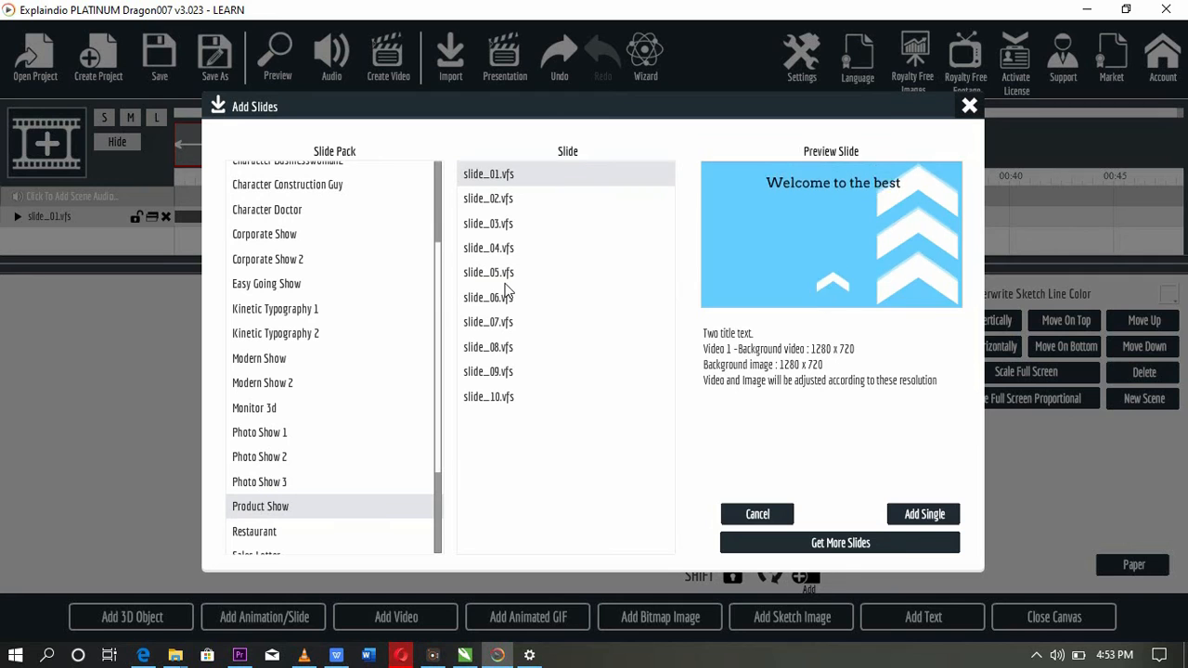
left_click(516, 199)
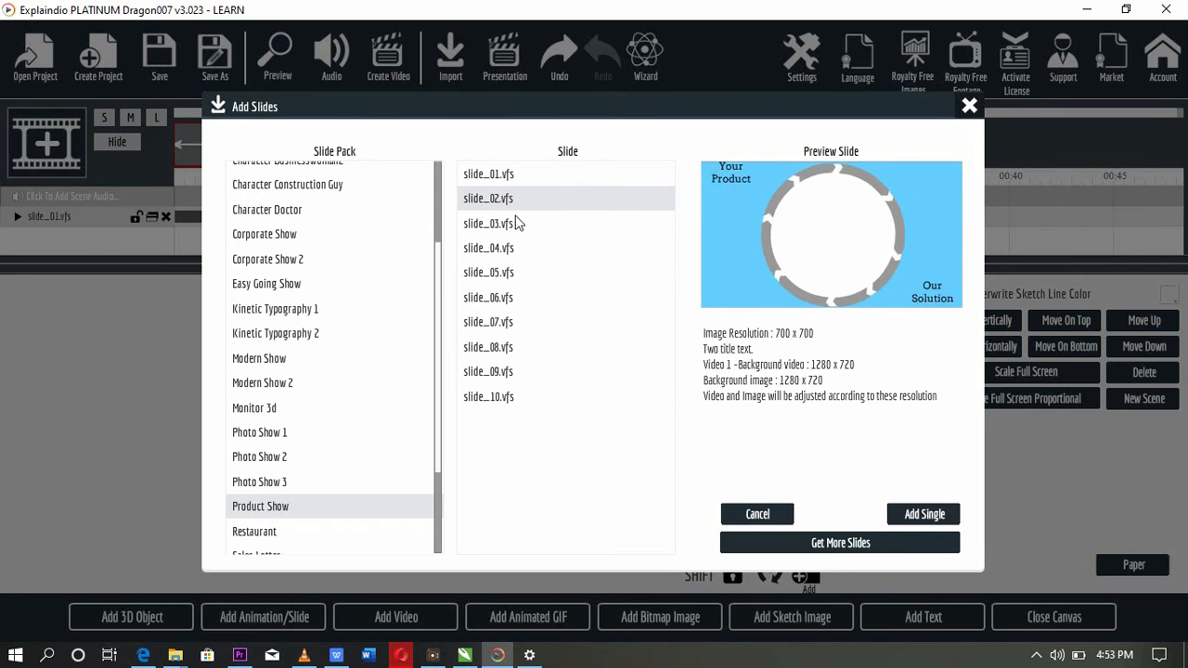
left_click(510, 227)
left_click(510, 267)
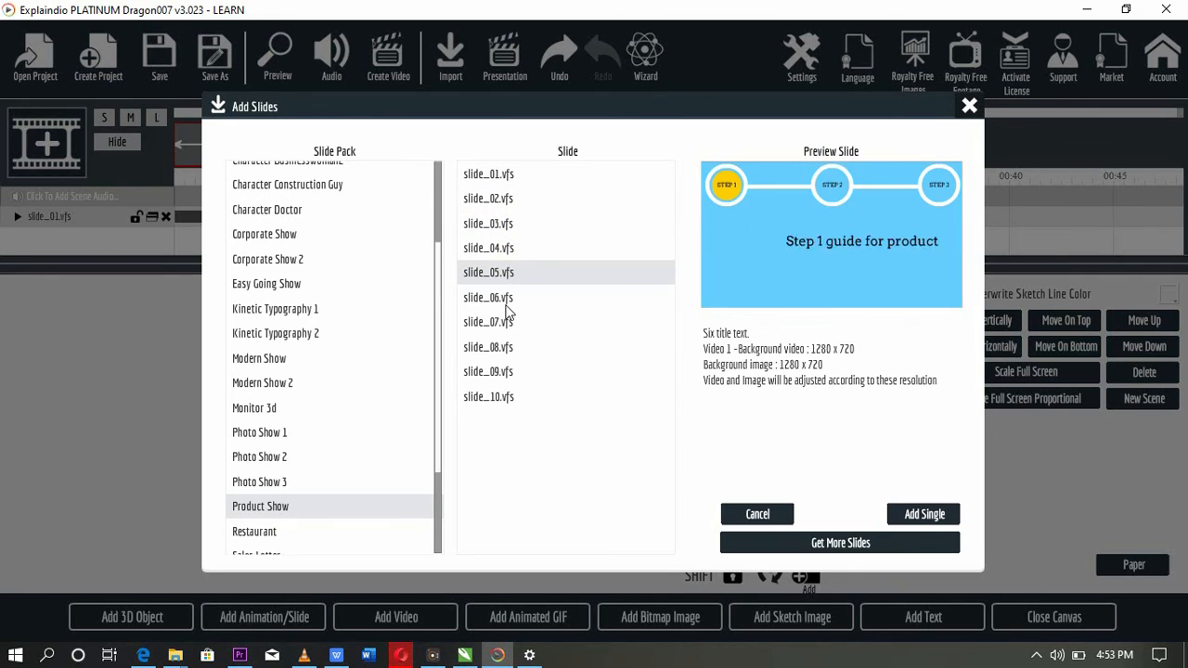
left_click(508, 299)
left_click(504, 347)
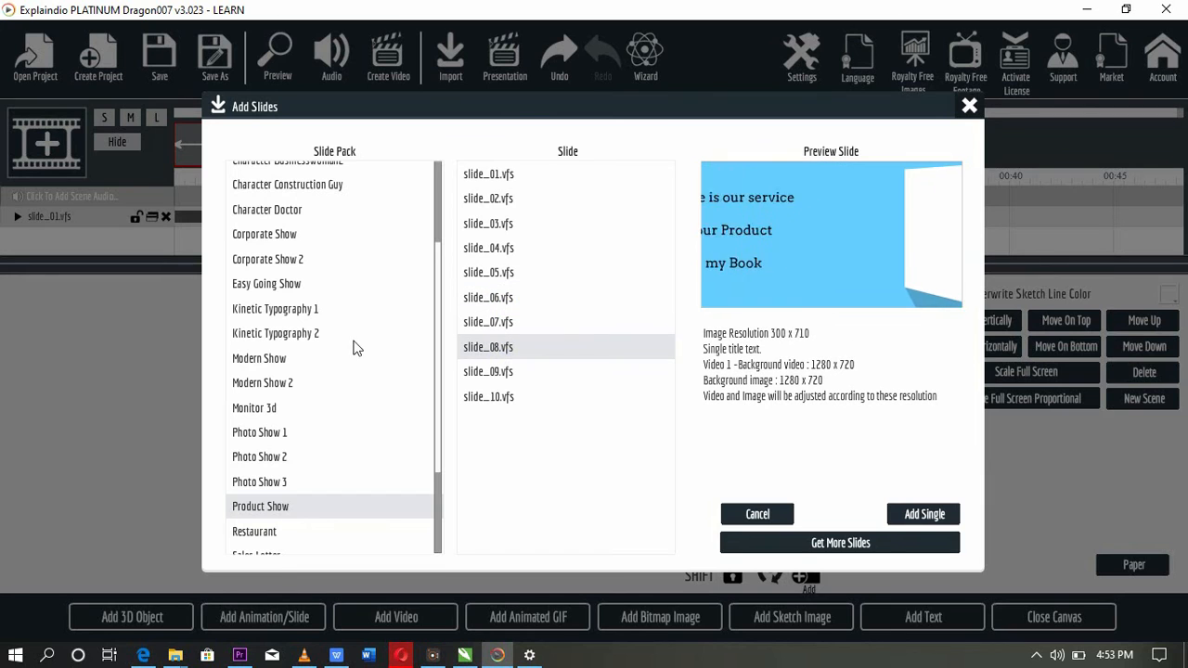
Preview slides 02, 03, 04 and 06 of the Kinetic Typography 1 pack.
left_click(276, 308)
left_click(487, 201)
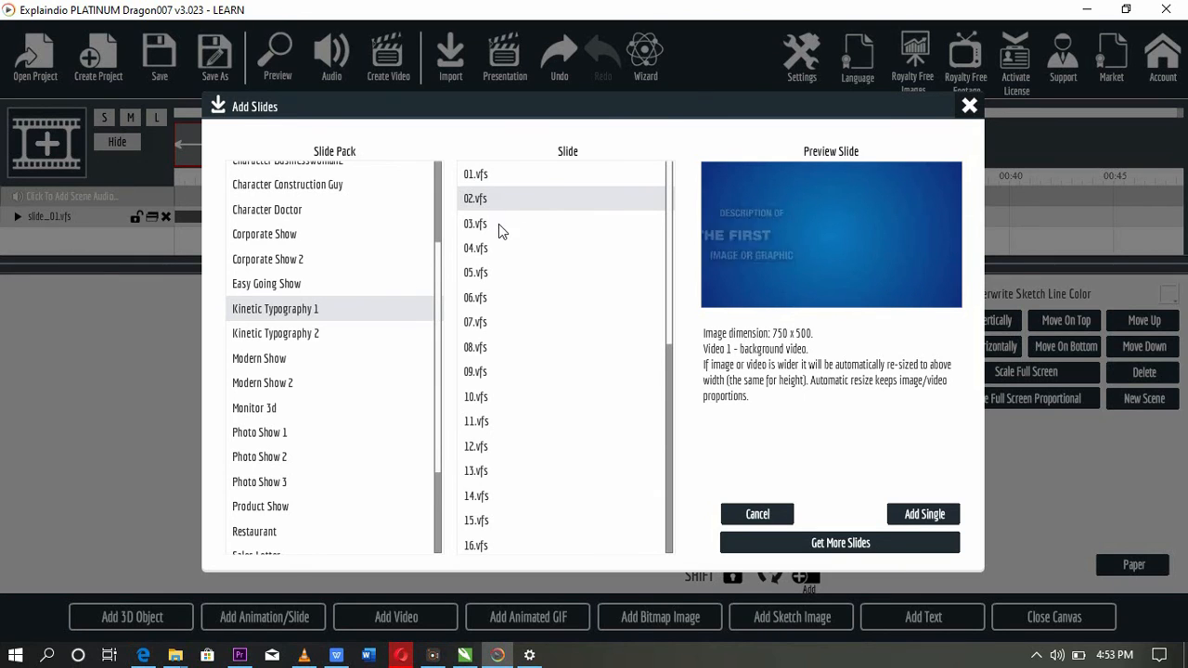
left_click(498, 224)
left_click(503, 249)
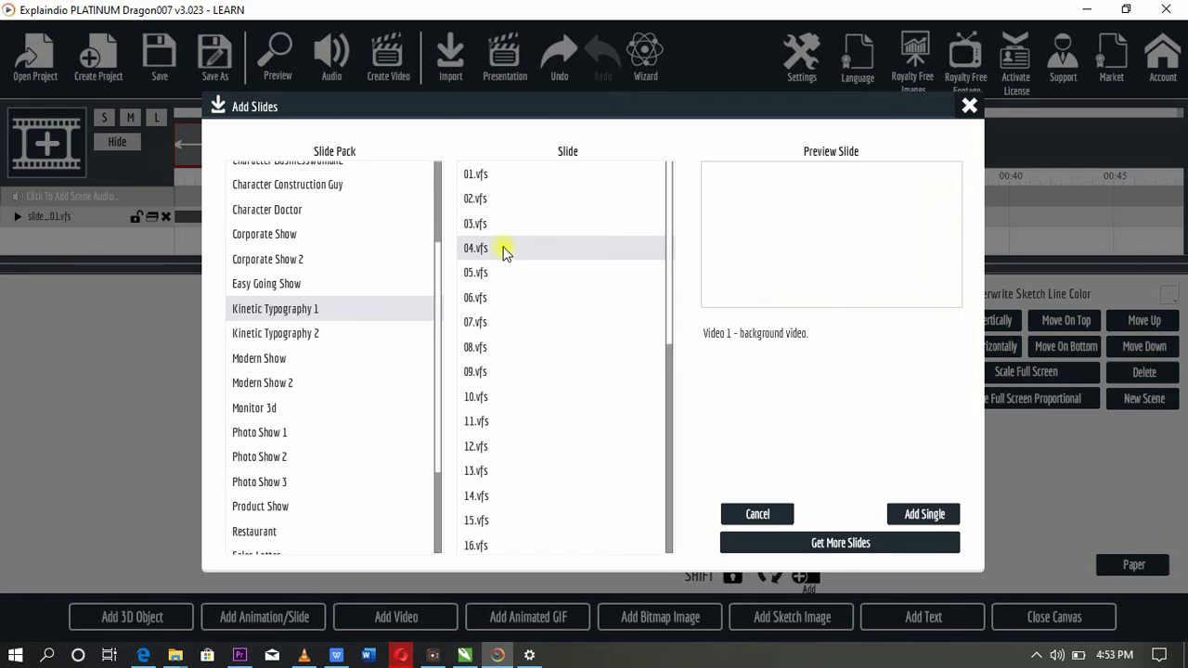
left_click(504, 296)
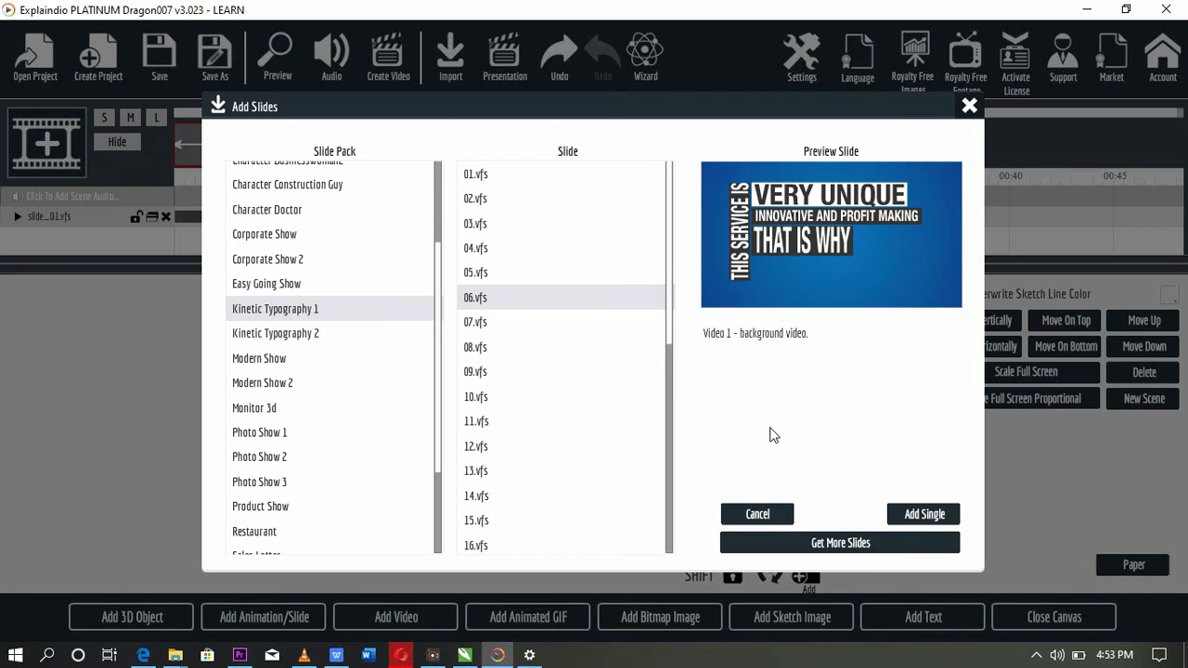
Add slide 06 of Kinetic Typography 1 to the current scene and shift it to start at about 9 seconds, after slide_01.
left_click(923, 514)
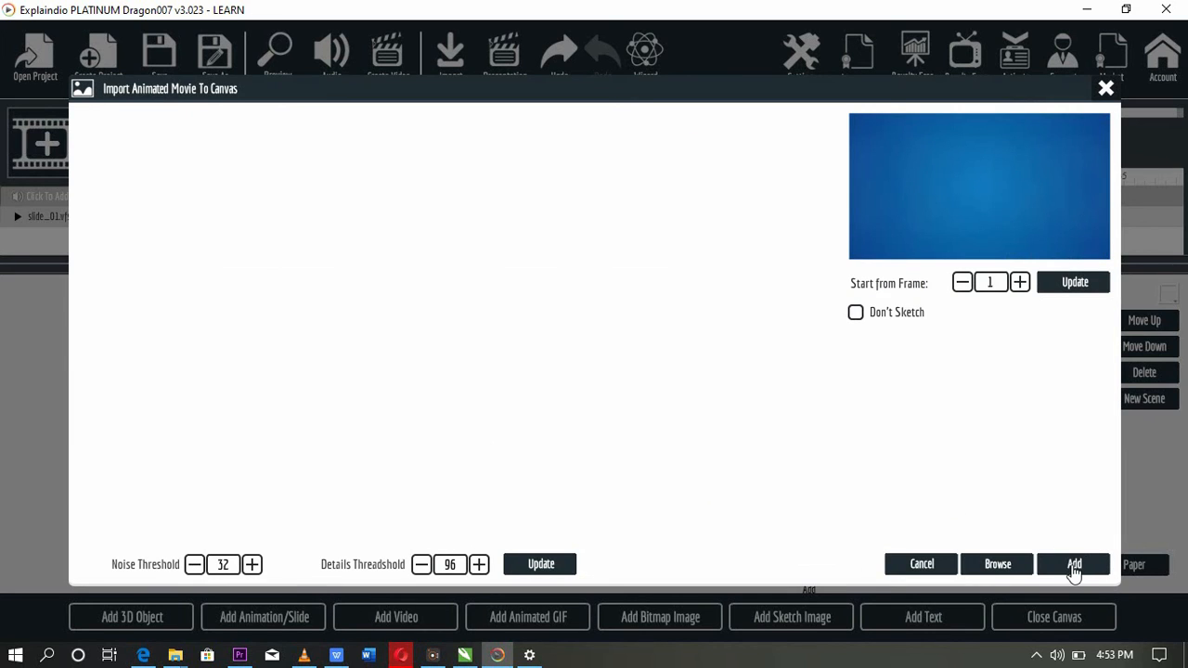
left_click(1074, 566)
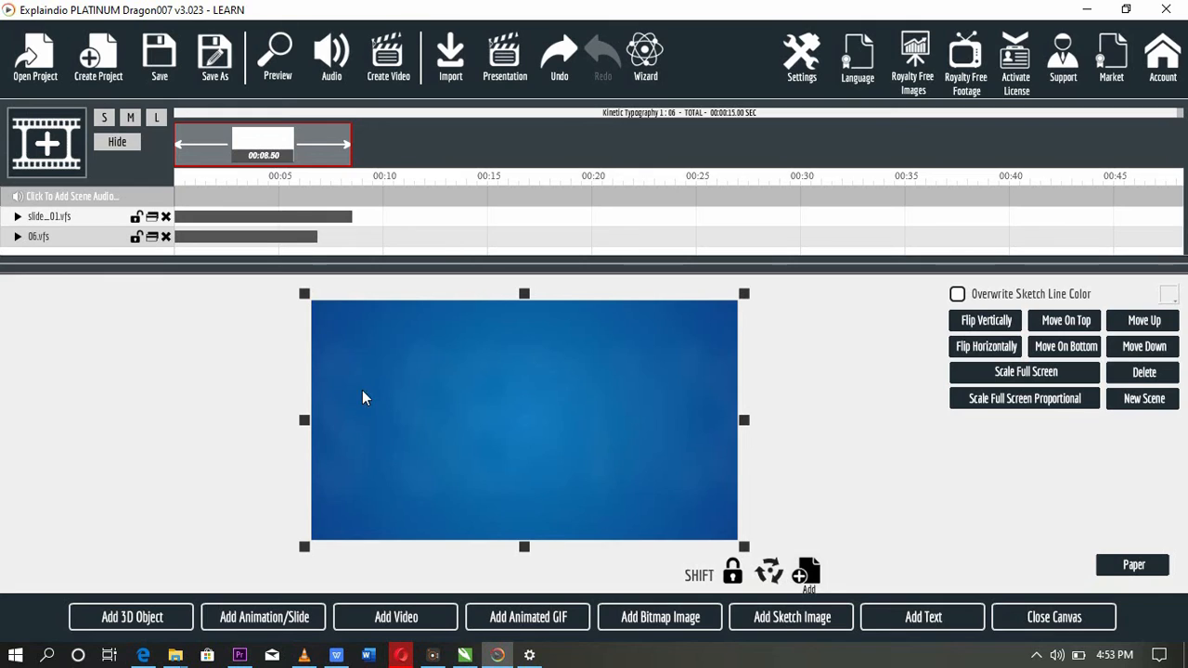
left_click_drag(242, 244, 431, 250)
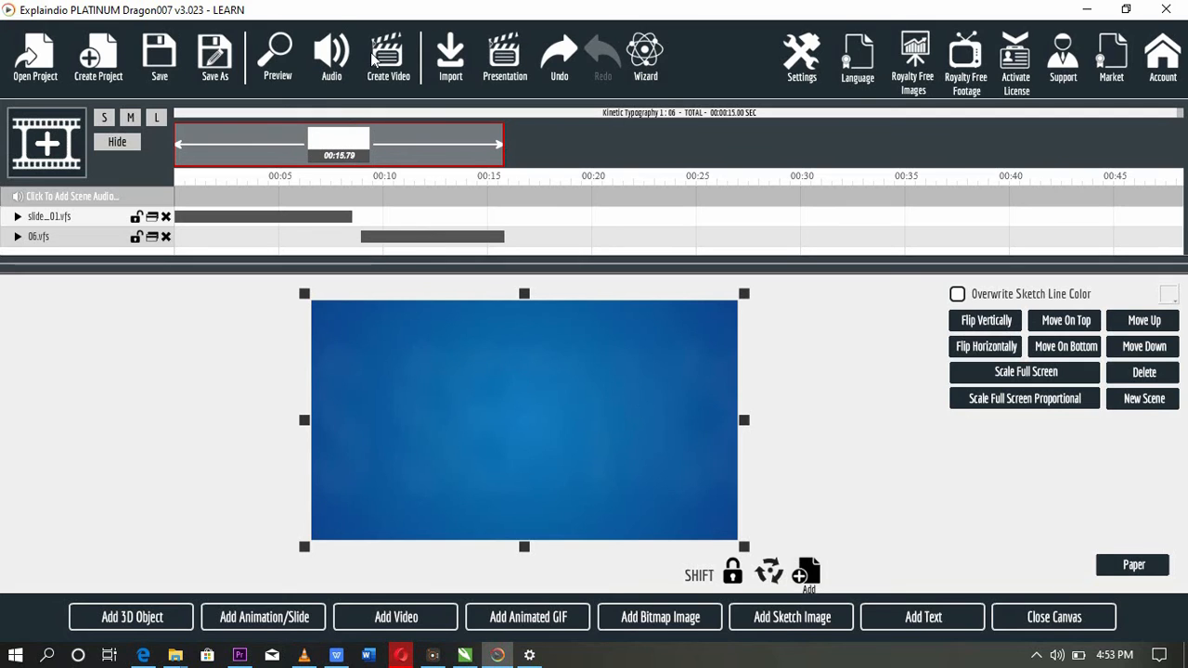
Play the project preview and close it, then delete the 06.vfs slide from the scene.
left_click(280, 46)
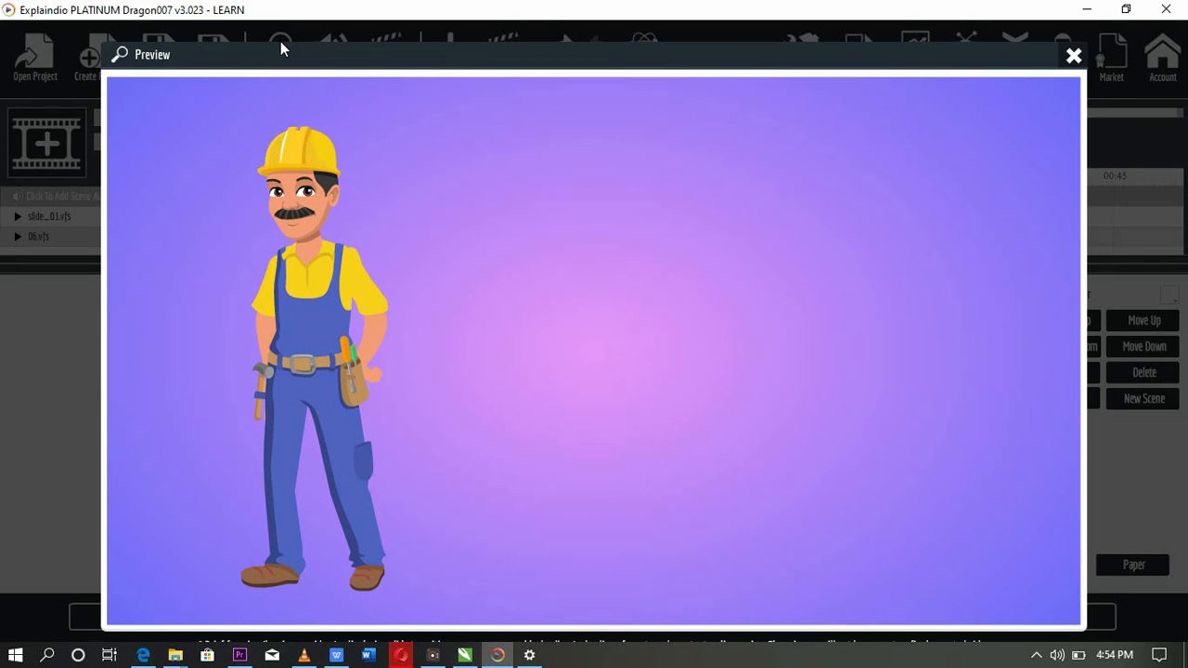
left_click(1075, 56)
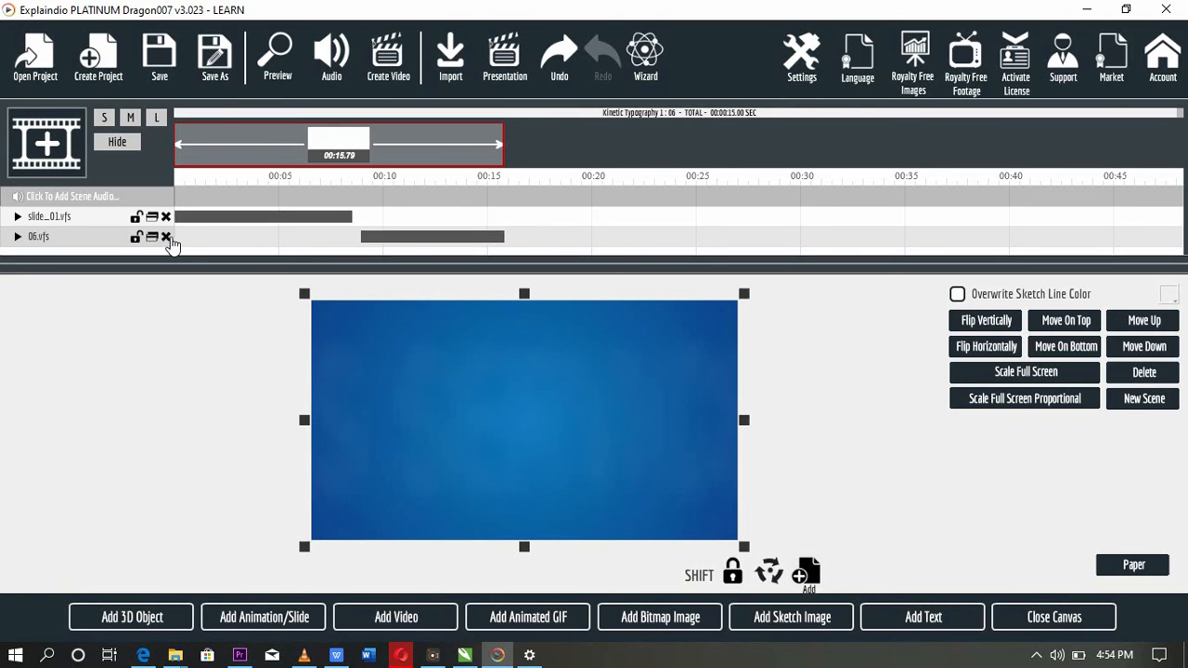
left_click(166, 237)
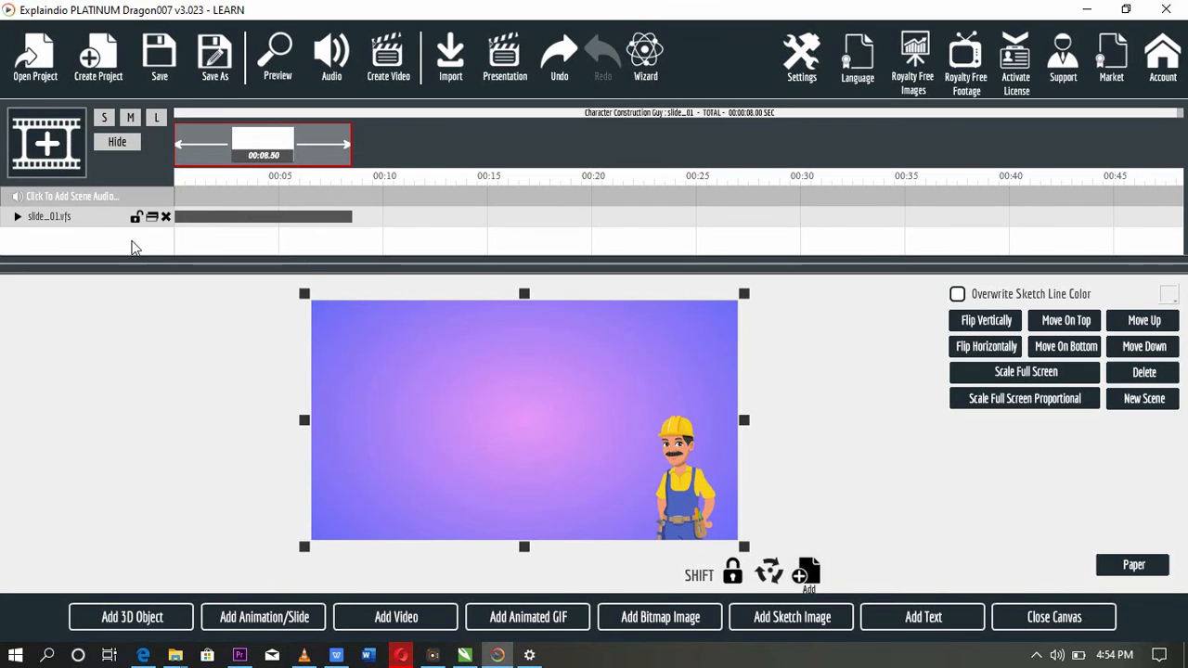
Add a new scene with an empty canvas to the project.
left_click(39, 153)
left_click(439, 362)
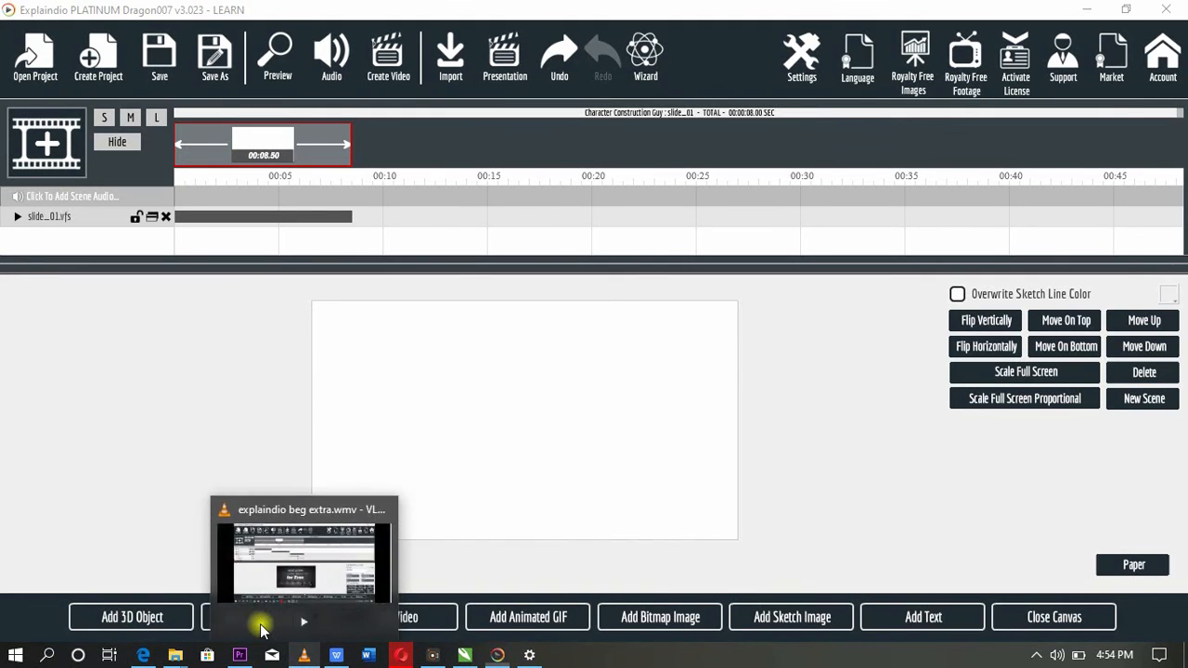
left_click(303, 655)
left_click(1094, 14)
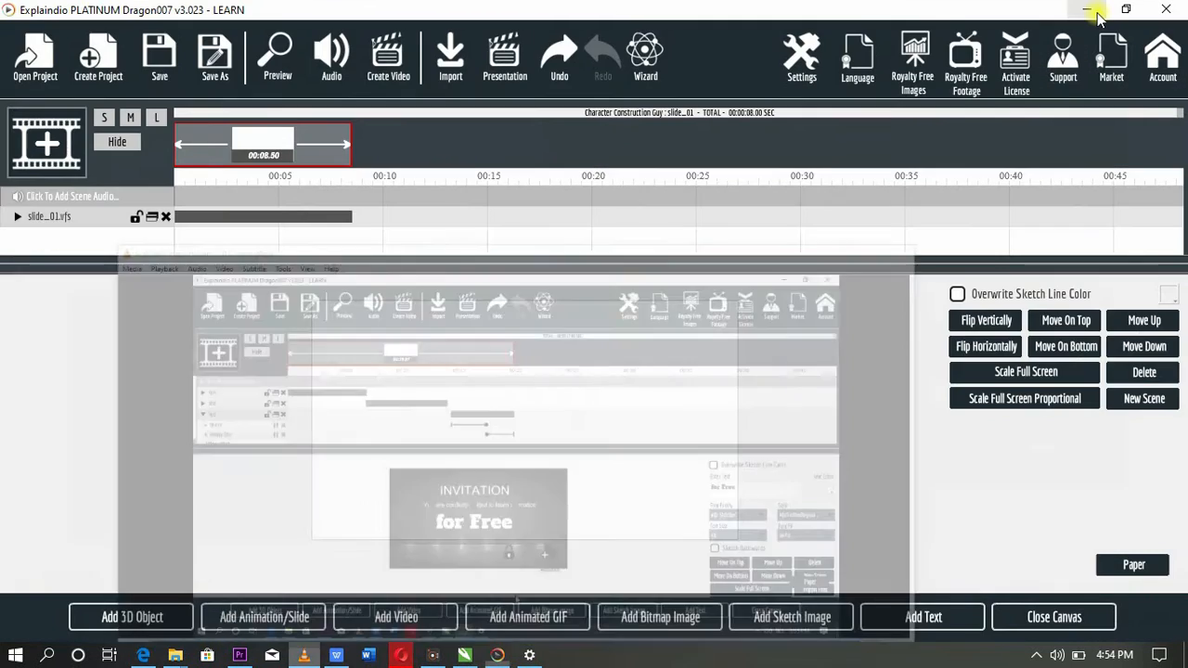
mouse_move(239, 656)
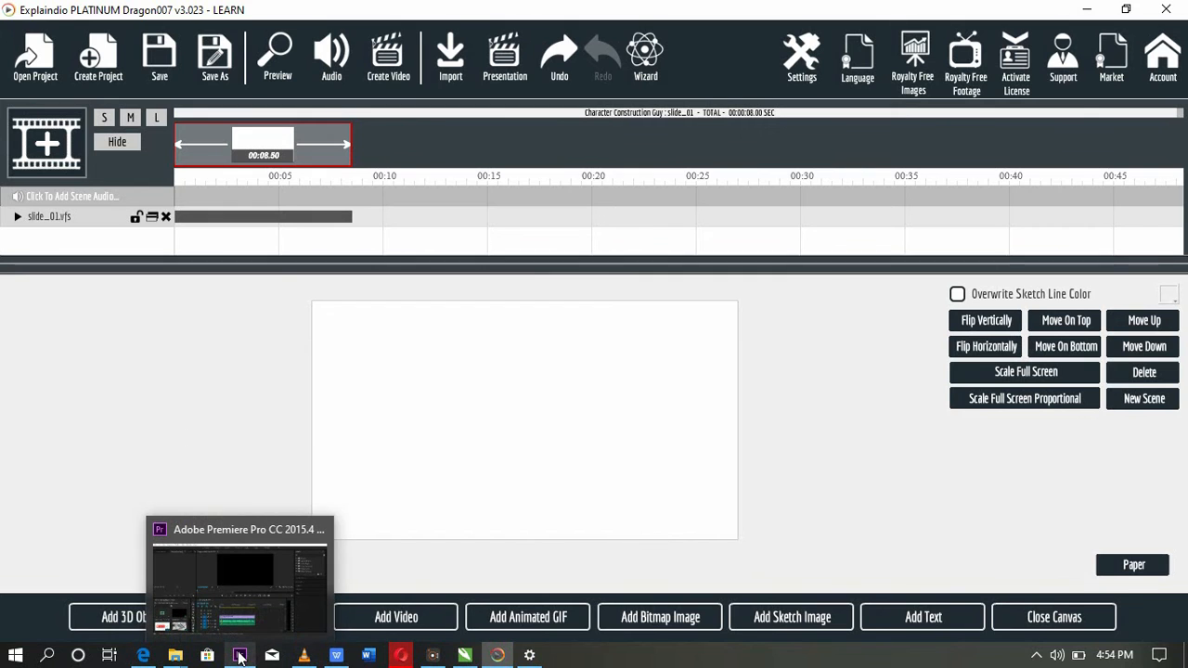
mouse_move(474, 658)
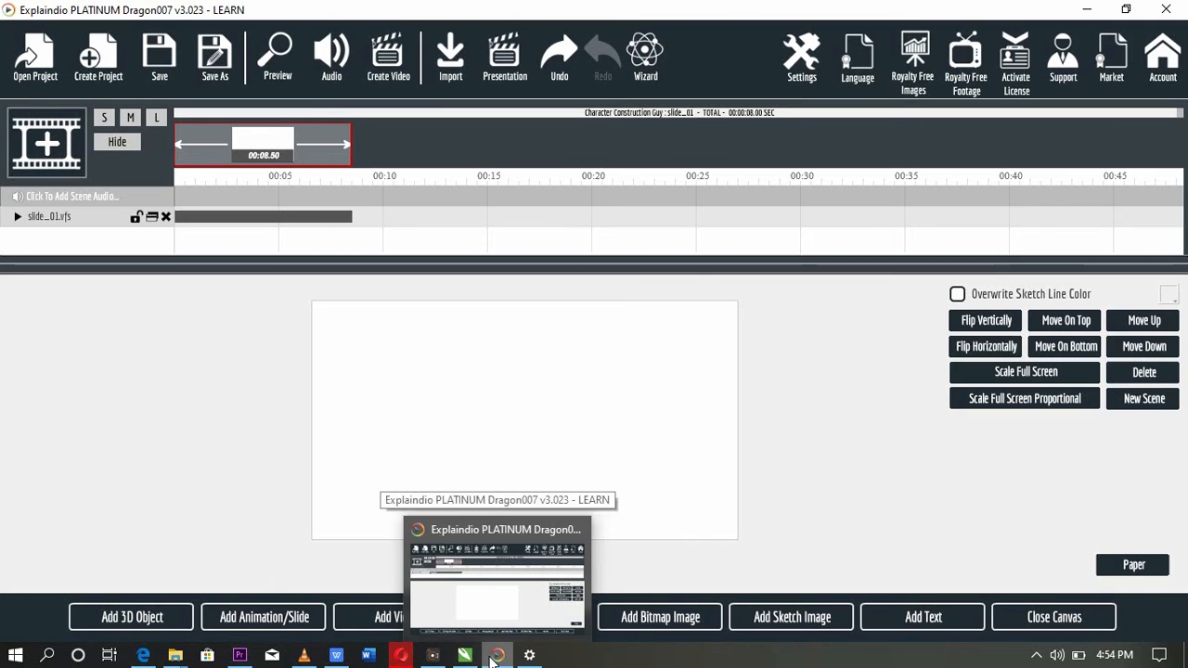
left_click(479, 608)
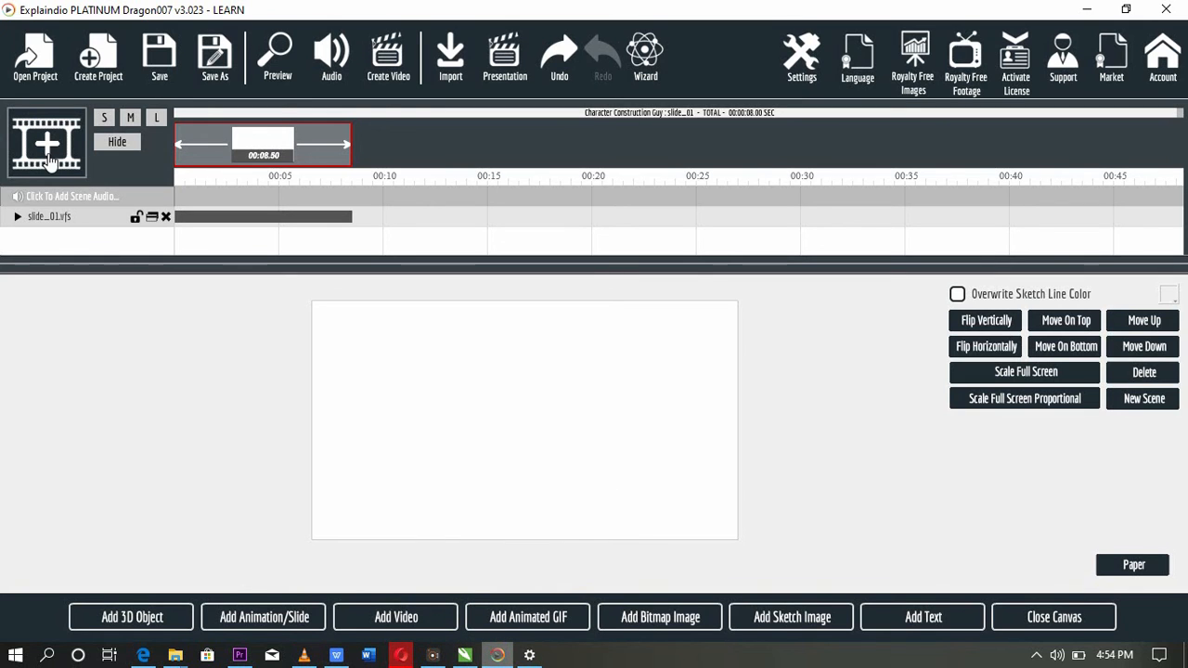
Bring up the Explaindio slide selection and preview slides 07, 05 and 08 of the Kinetic Typography 2 pack.
left_click(241, 620)
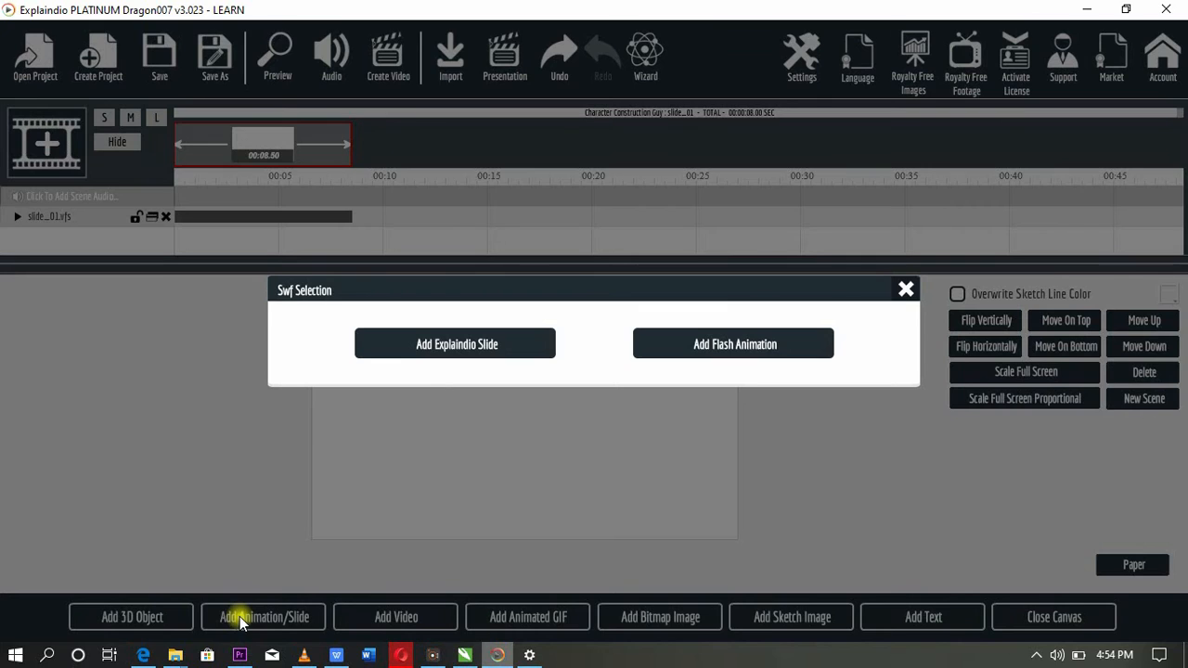
left_click(427, 346)
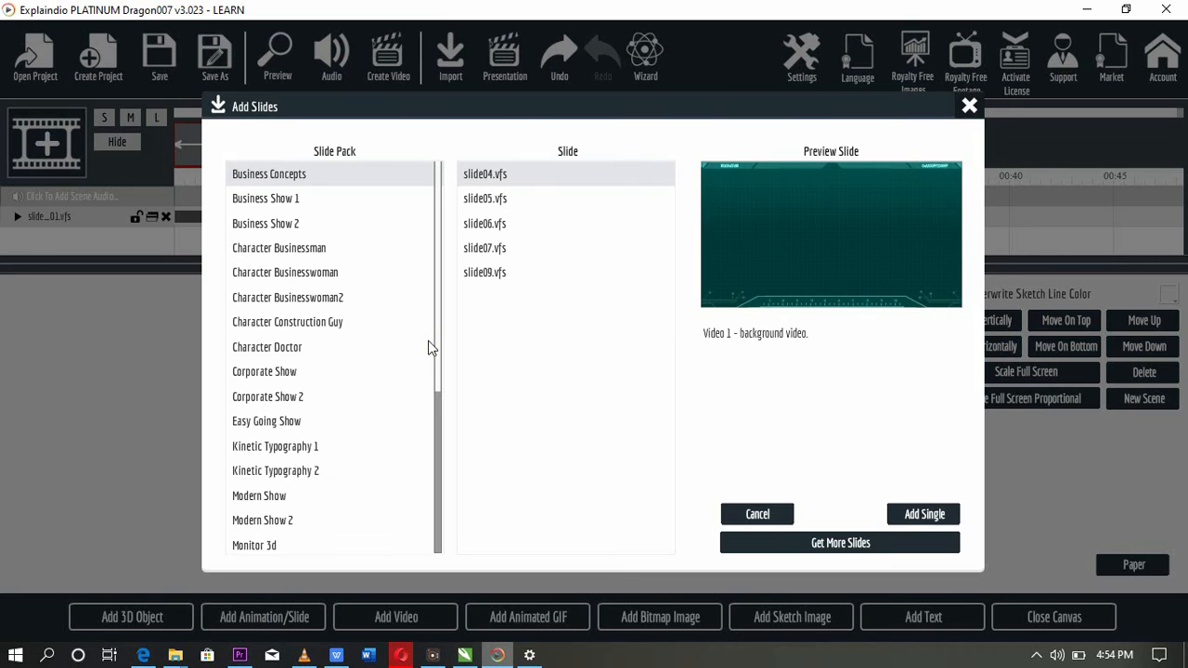
left_click(333, 474)
left_click(519, 325)
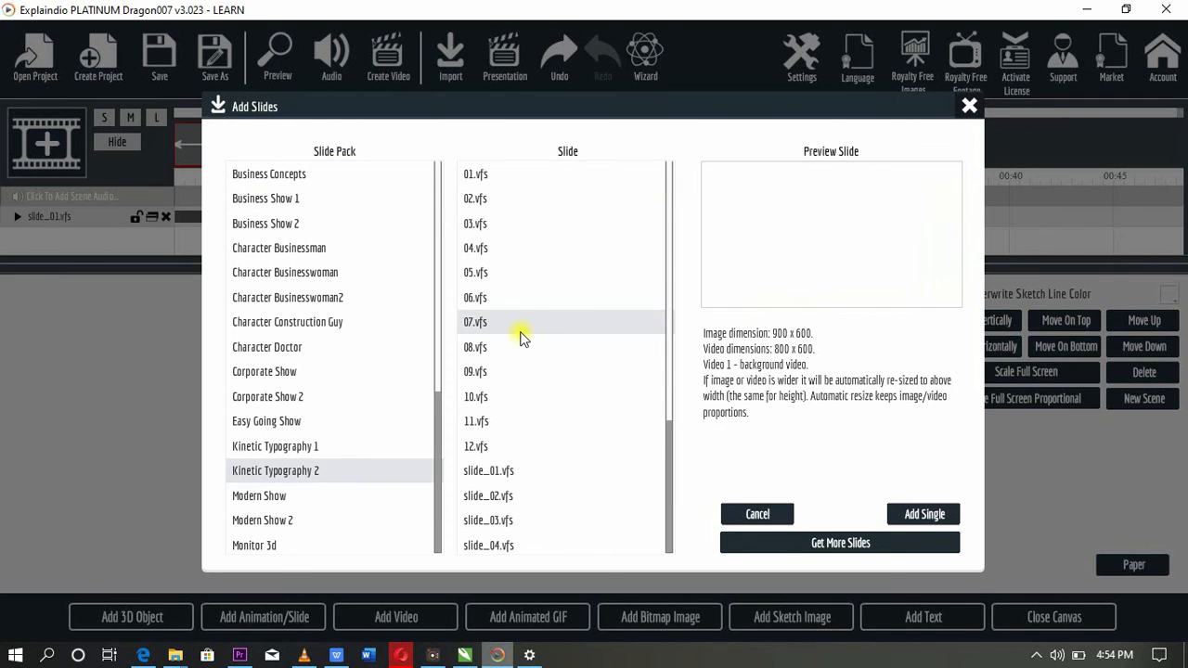
left_click(513, 275)
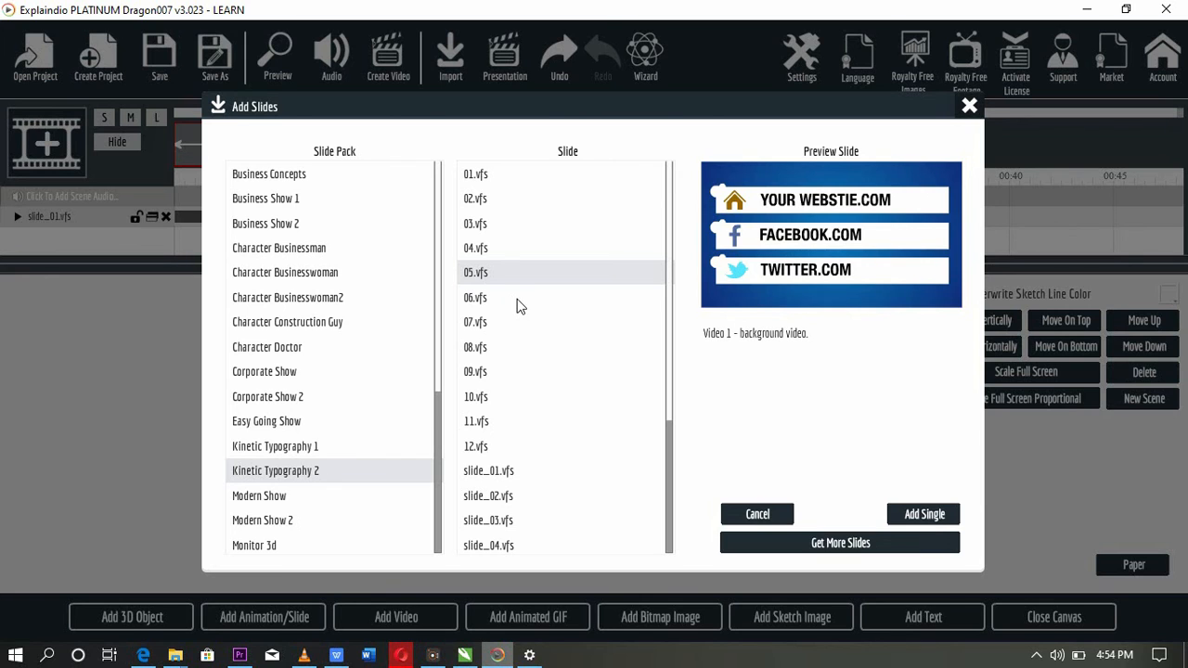
left_click(501, 344)
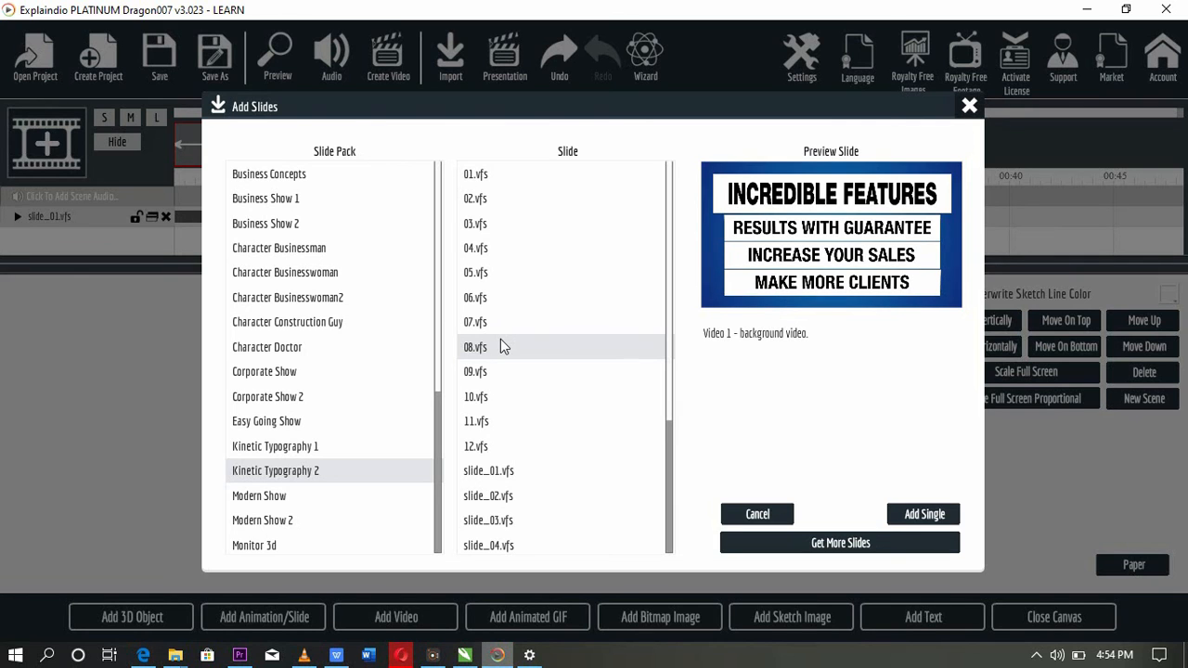
Add slide 08 of Kinetic Typography 2 to the new scene and close the canvas.
left_click(913, 516)
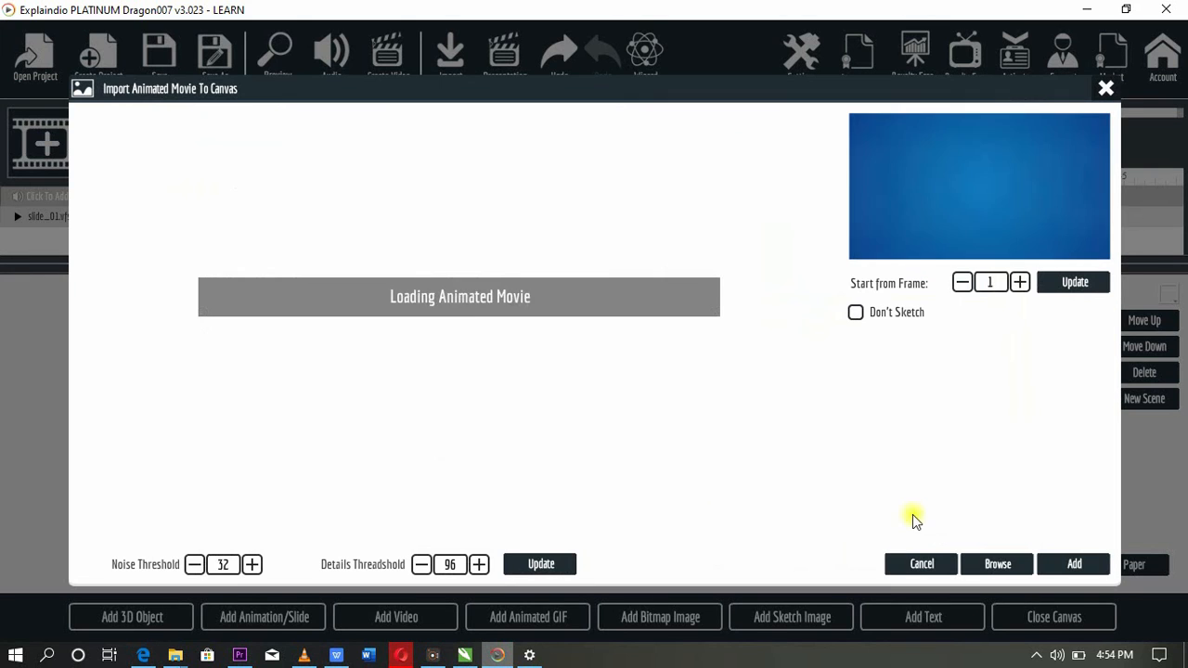
left_click(1074, 564)
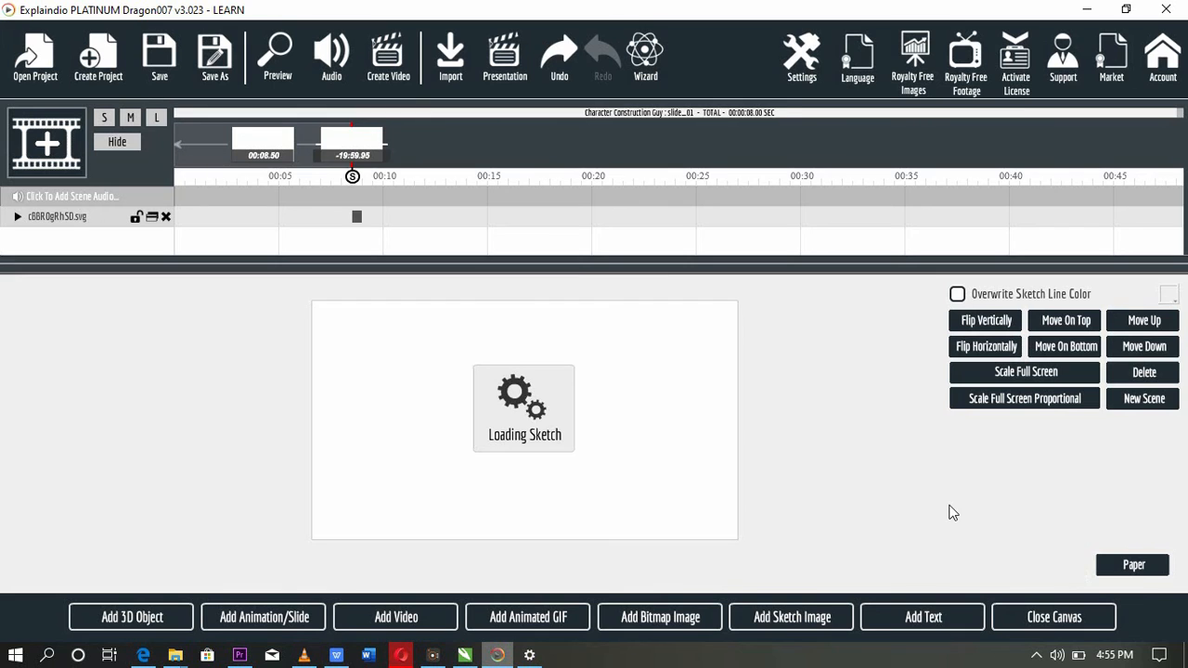
left_click(1034, 617)
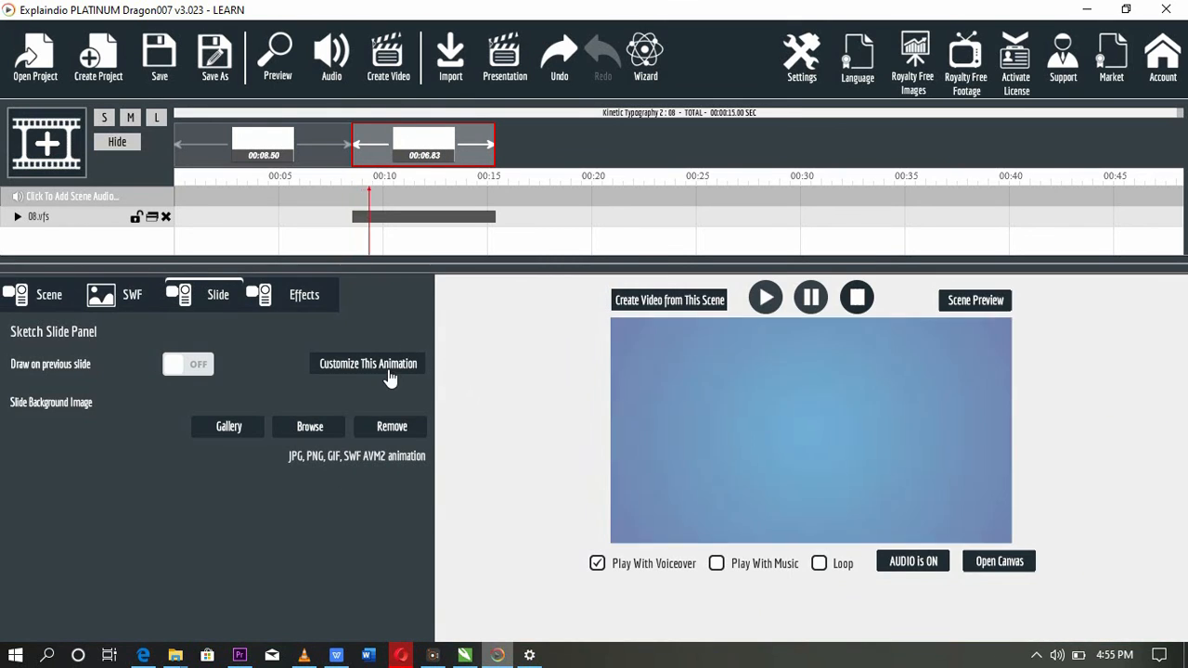
Open the slide animation's customization and change the text of Text Area 1 to "INCREDIBLE SERVICE".
left_click(390, 365)
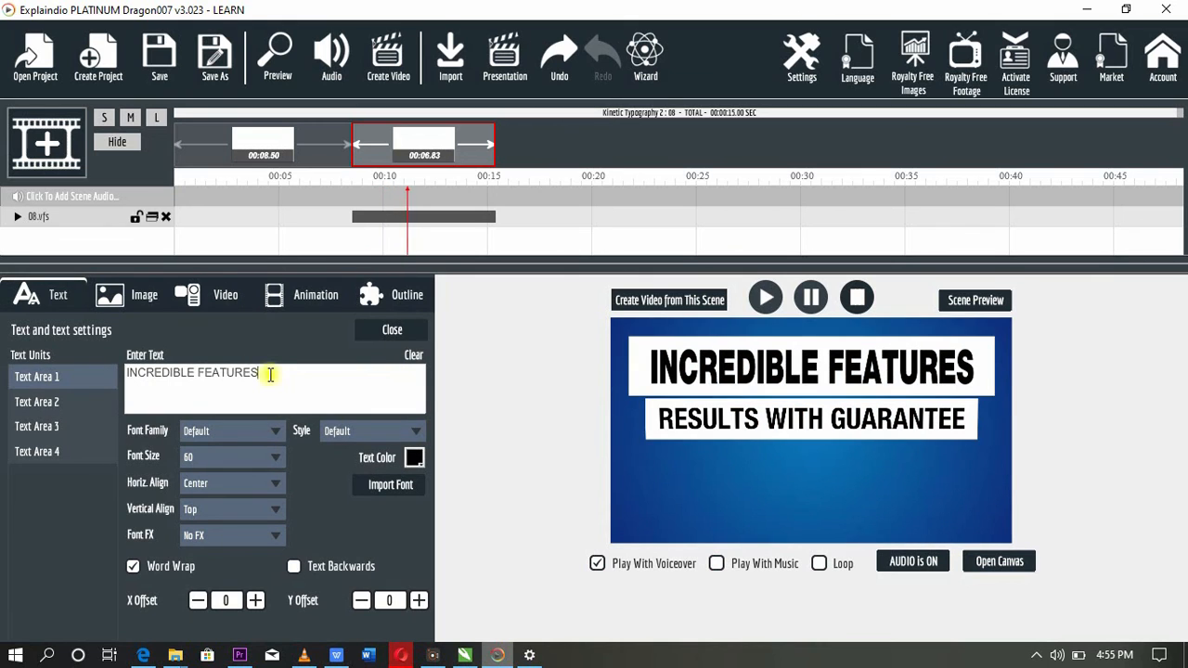
left_click_drag(264, 372, 3, 357)
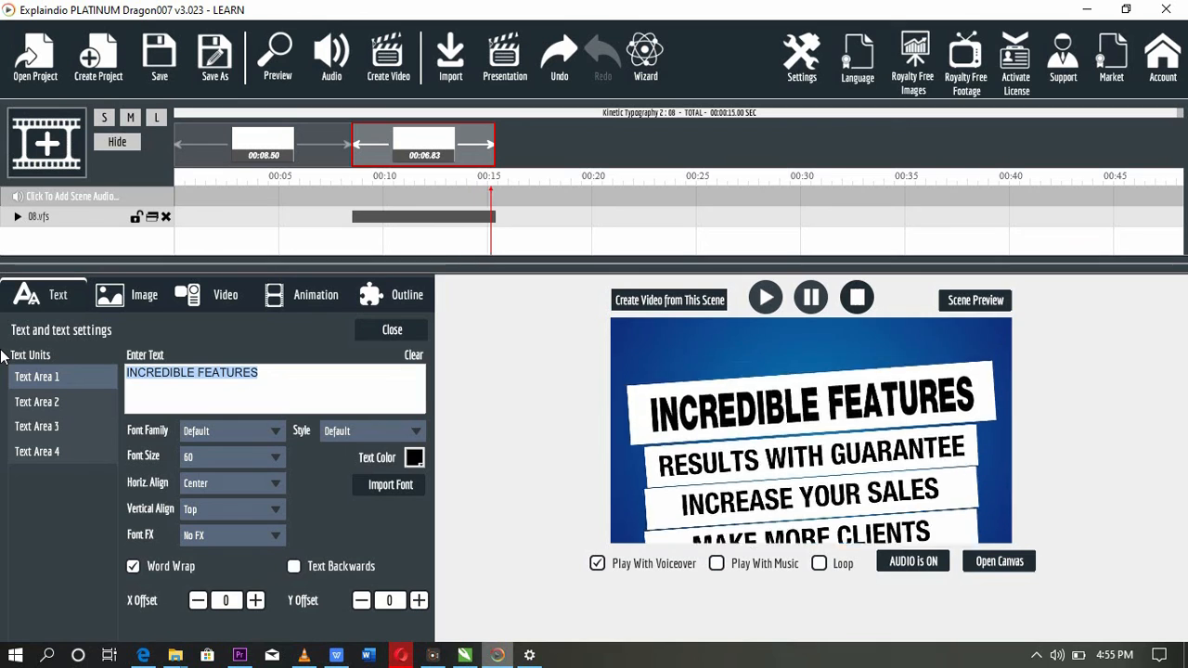
key("Right")
key("BackSpace")
key("BackSpace")
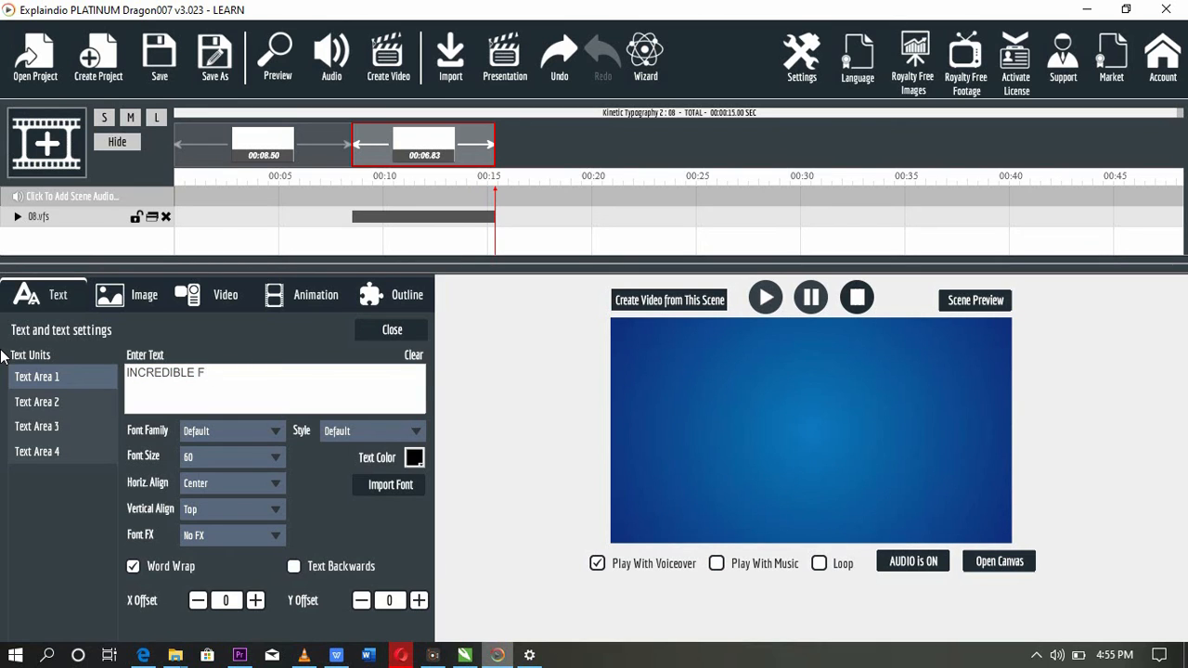
type("SERVICE")
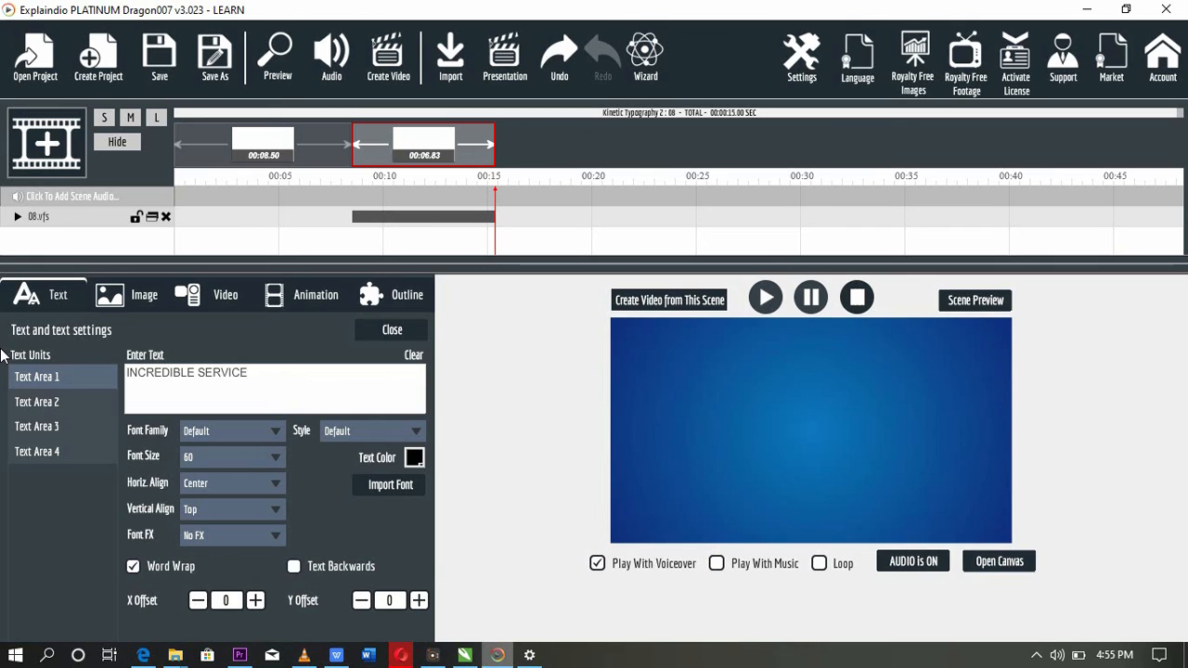
Replace the text of Text Area 2 with "BUILDING AND CONSTRUCTION".
left_click(39, 405)
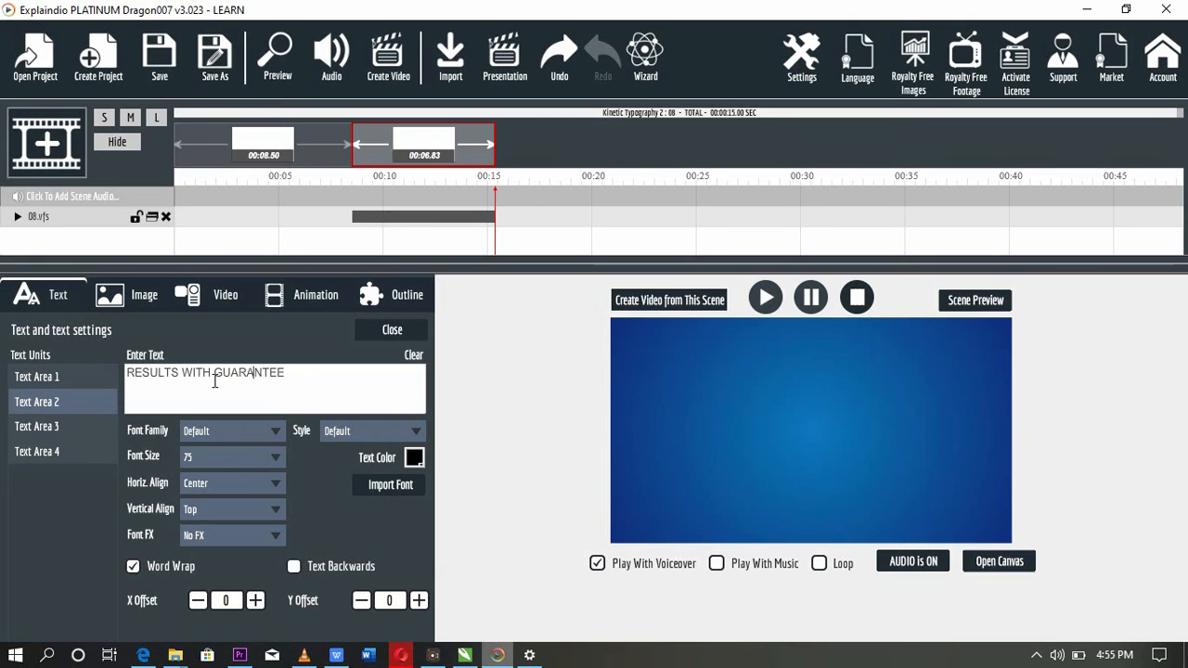
left_click_drag(297, 380, 4, 390)
type("BU")
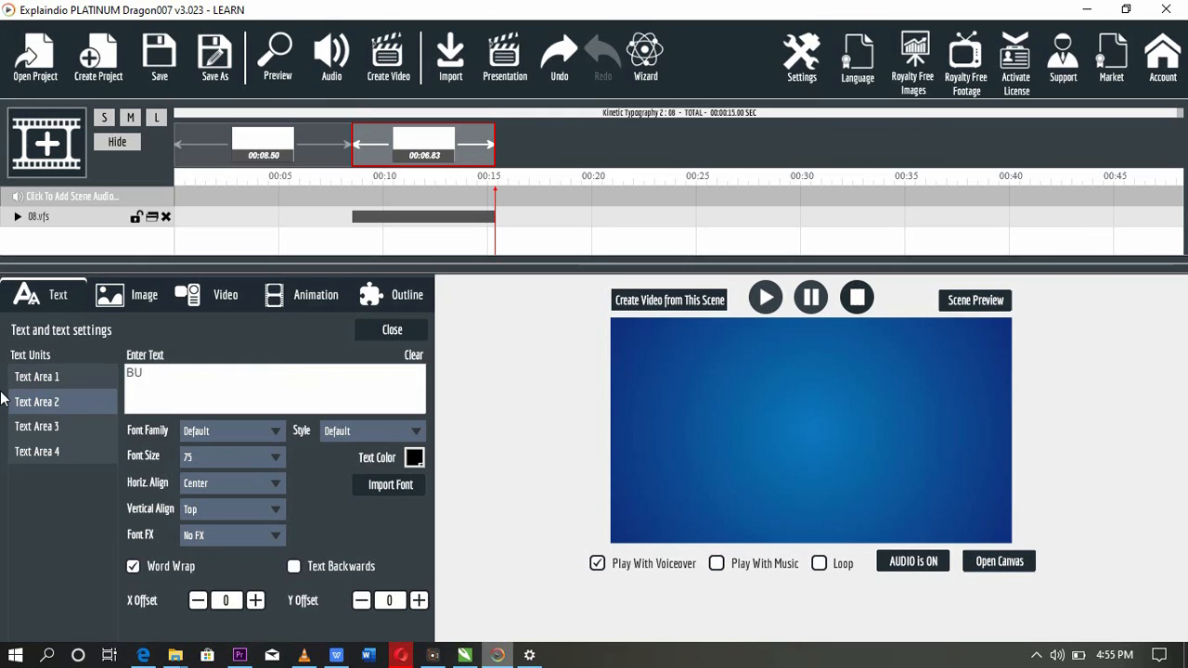
type("ILDI")
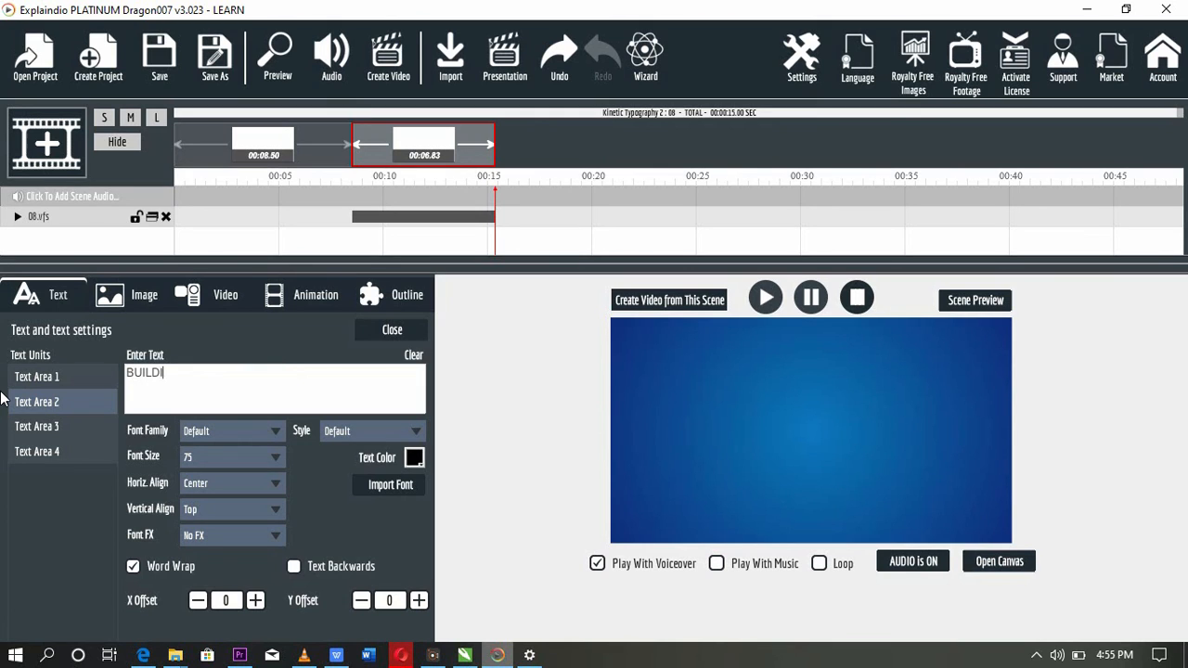
type("NG AND CONSTRU")
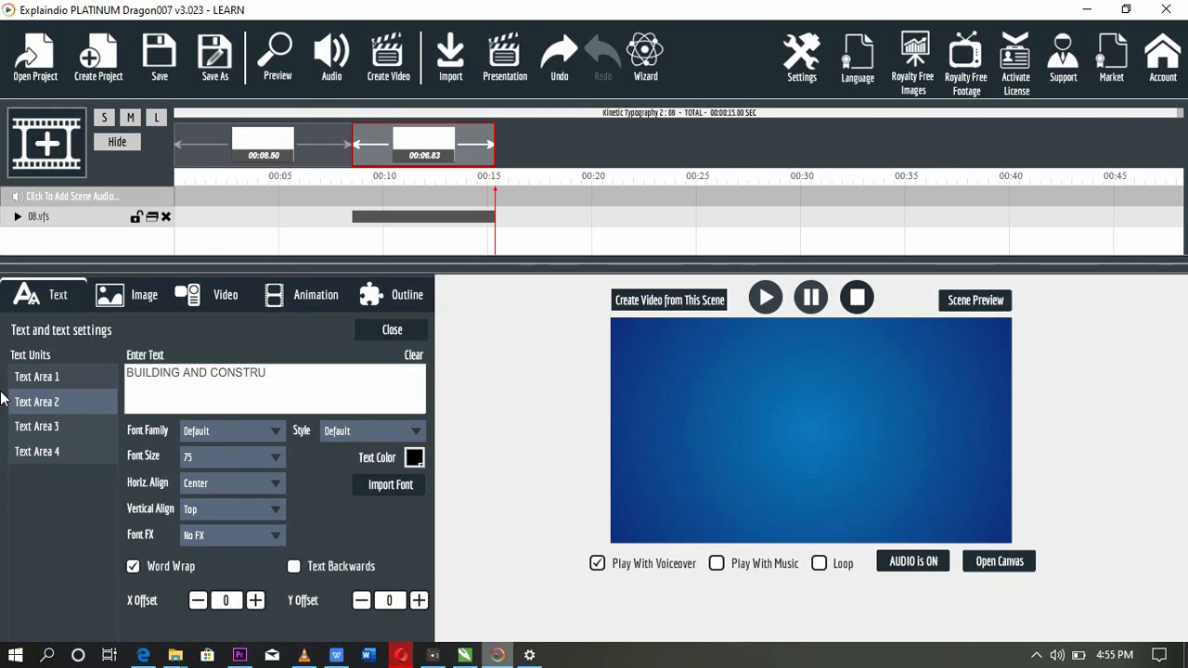
type("CTION")
Replace the text of Text Area 3 with "ARCHITECTURAL DESIGN".
left_click(37, 426)
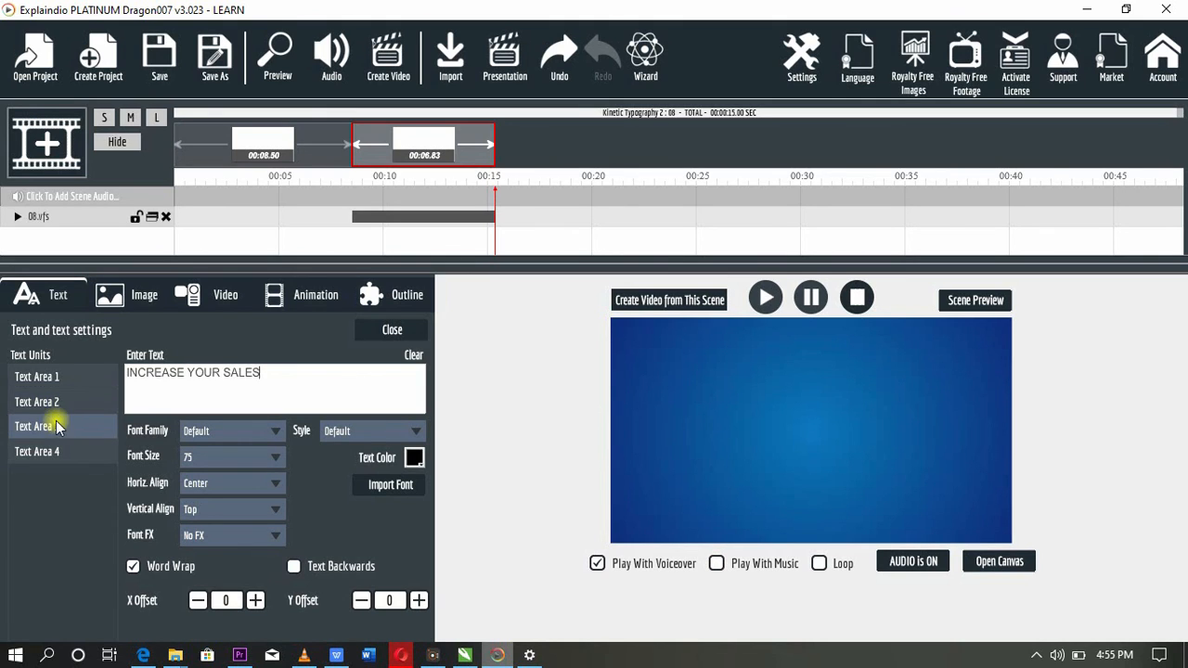
left_click_drag(260, 372, 2, 361)
key("BackSpace")
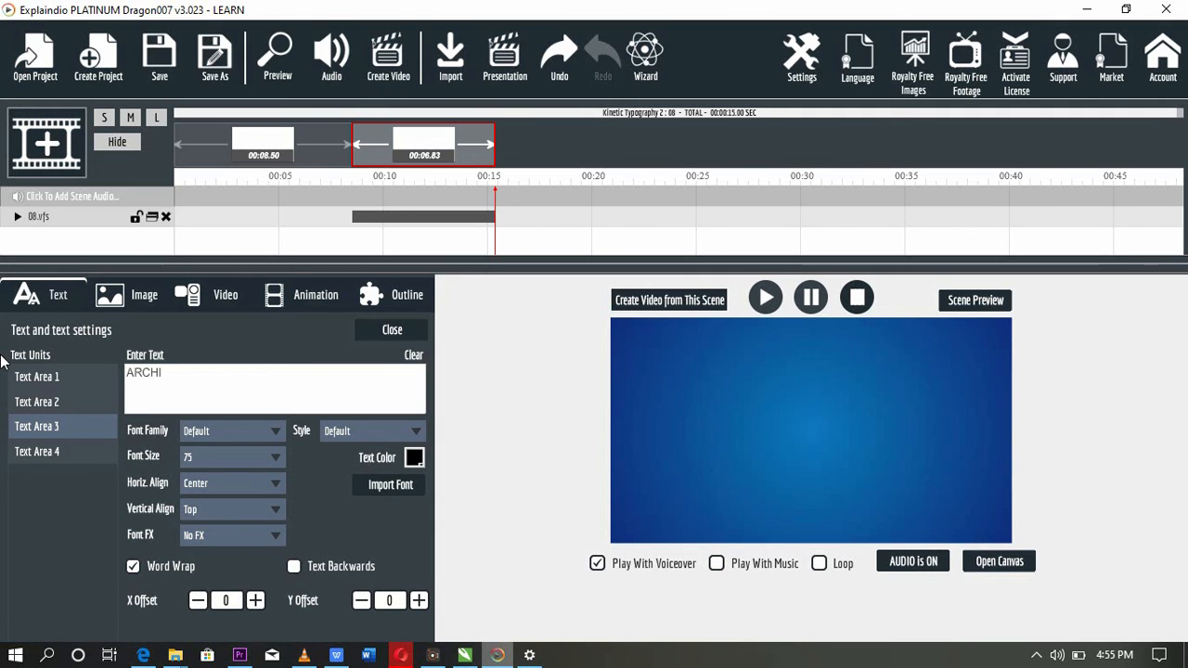
type("ARCHITECTU")
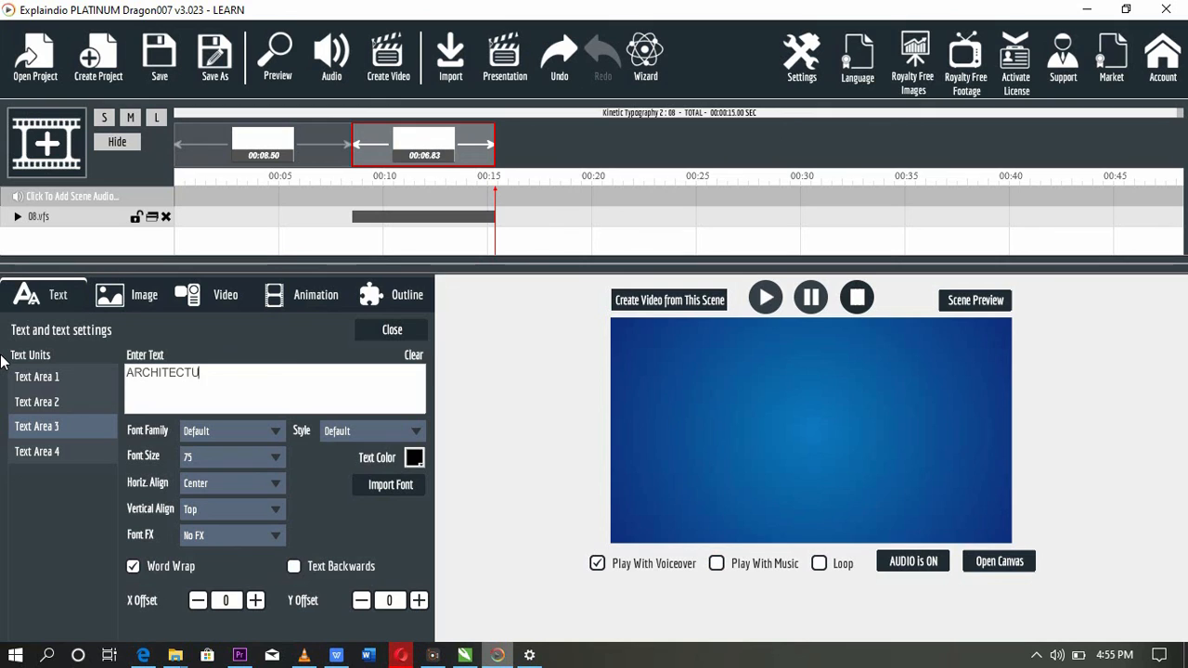
type("RAL DESIGN")
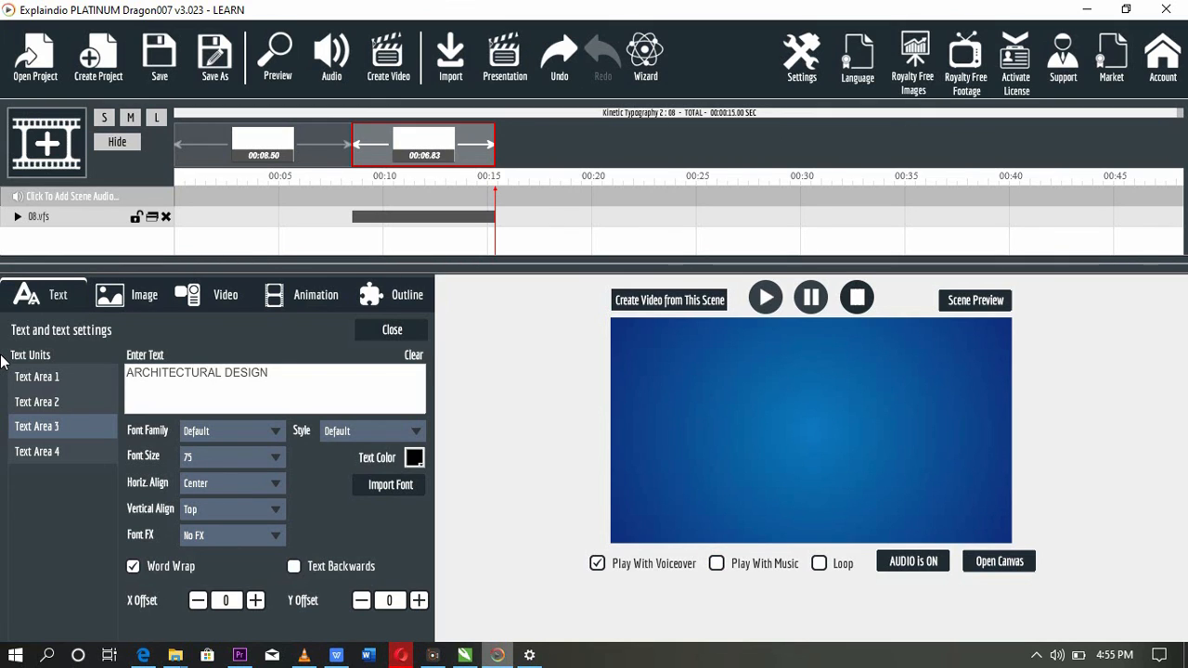
Replace the text of Text Area 4 with "LANDSCAPING", and open and close the canvas to leave the customization.
left_click(54, 451)
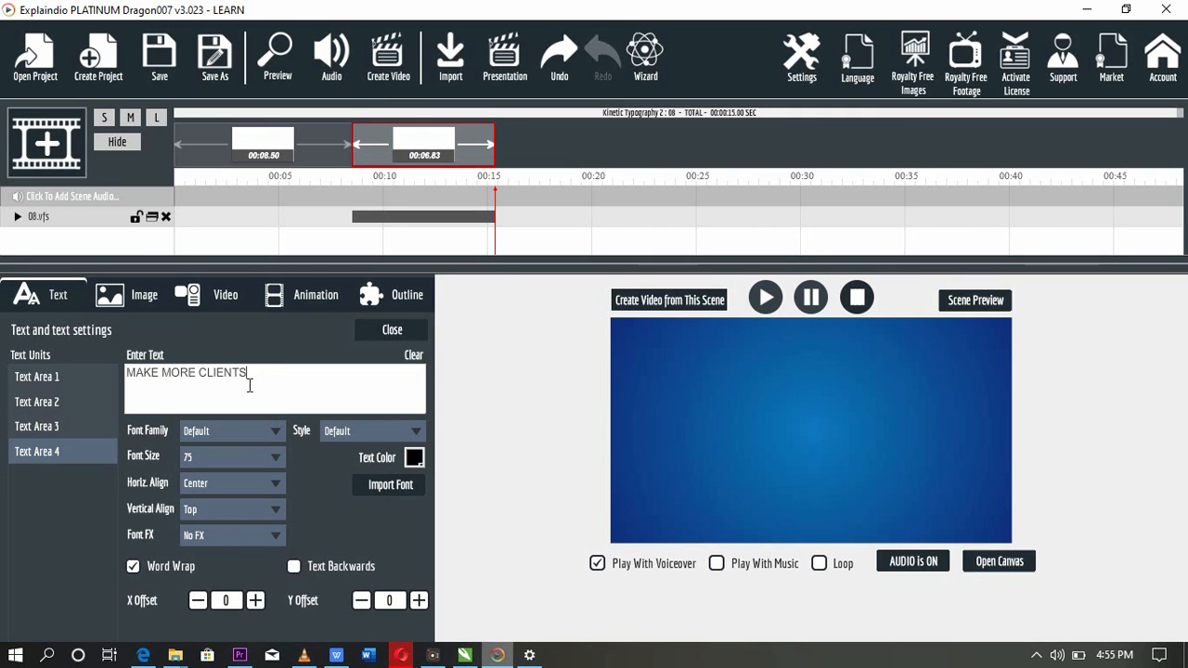
left_click_drag(250, 376, 2, 389)
key("BackSpace")
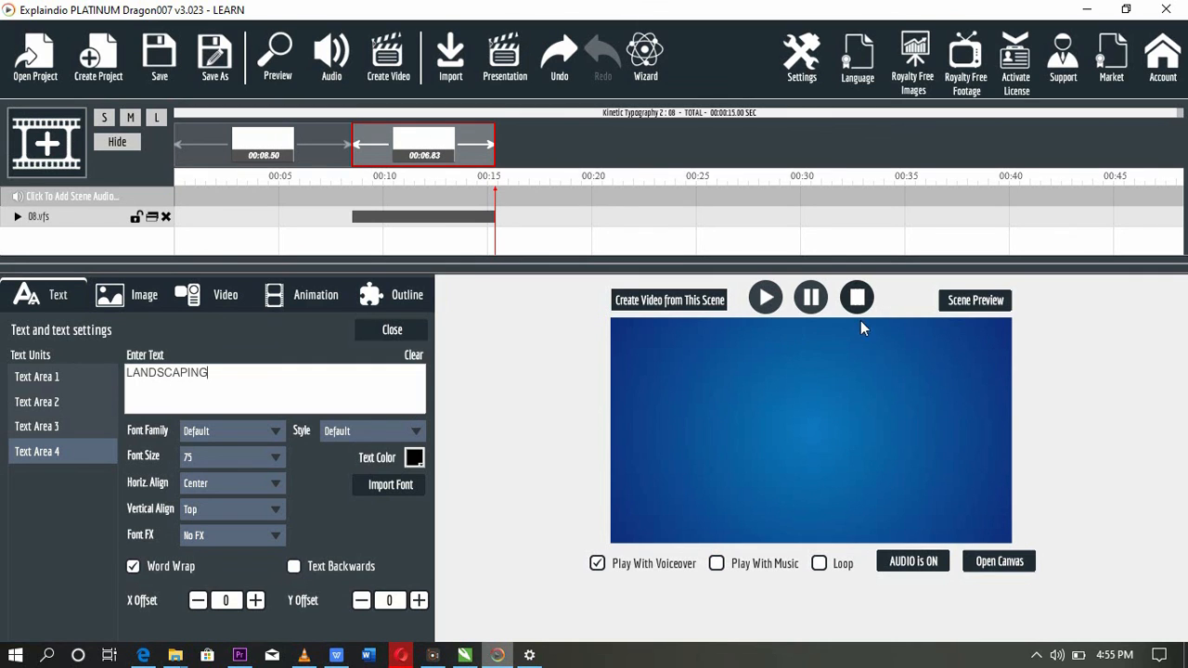
left_click(995, 563)
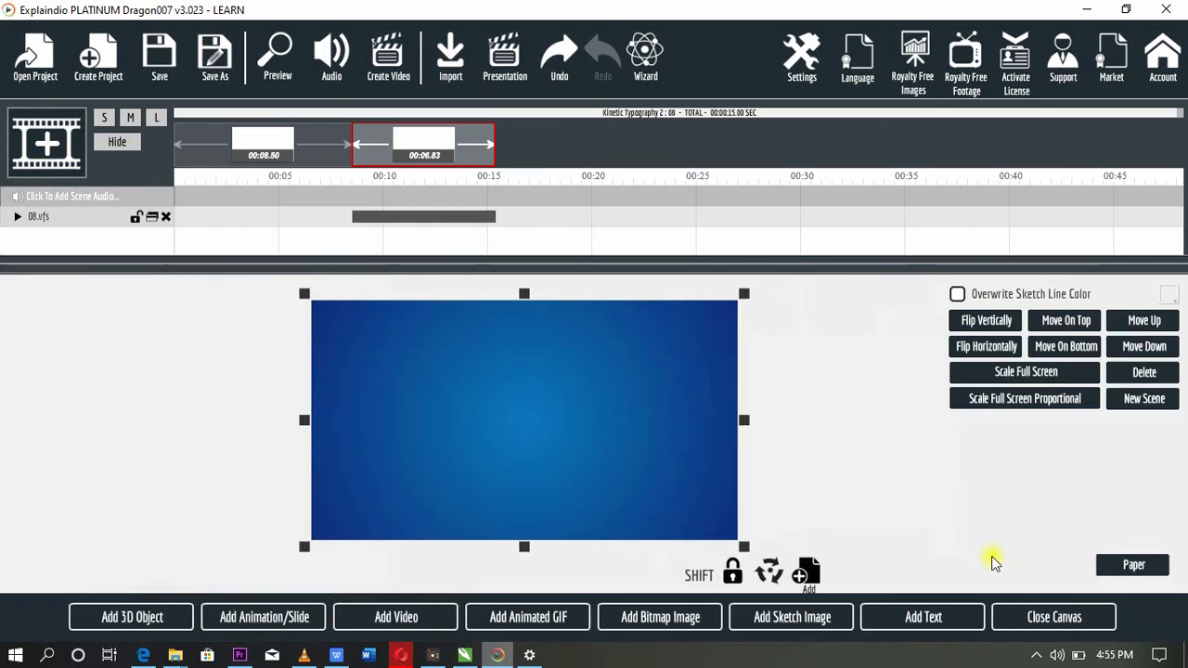
left_click(1083, 621)
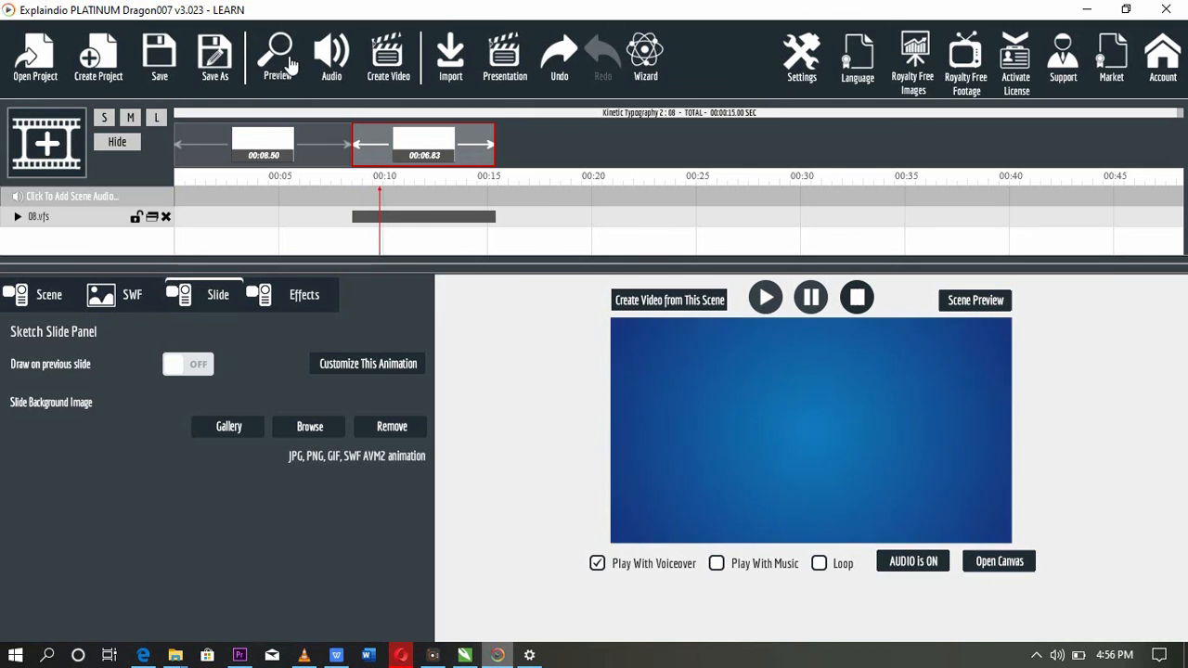
Preview the whole project and the Kinetic Typography scene on its own, closing each preview.
left_click(277, 58)
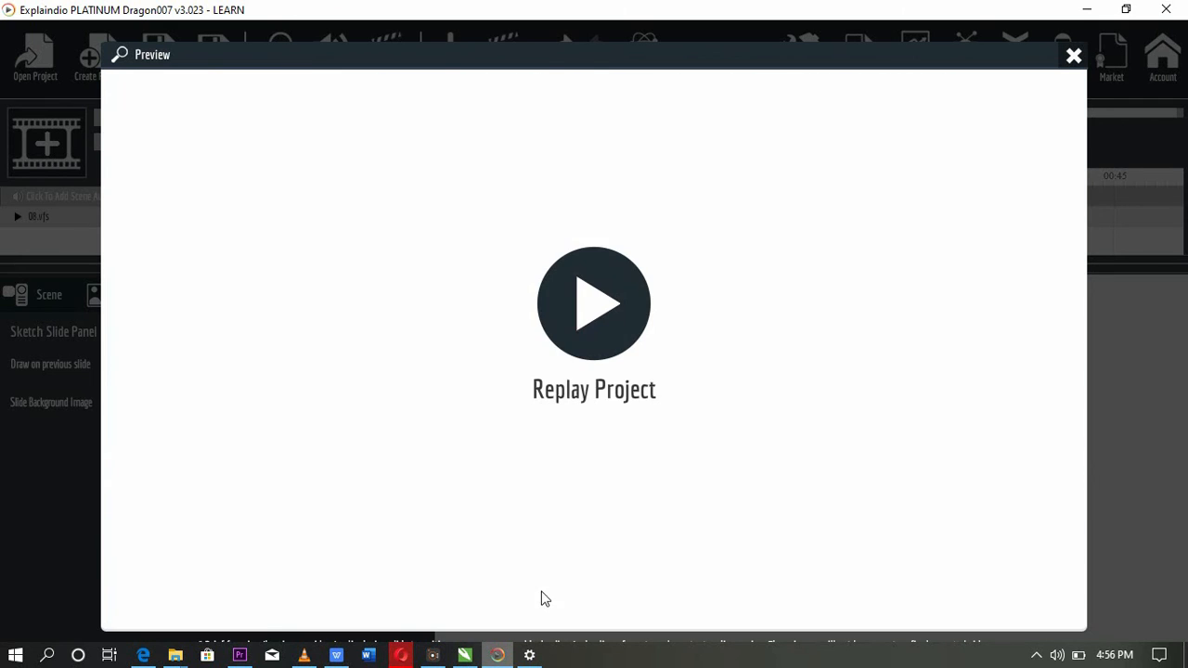
left_click(1071, 58)
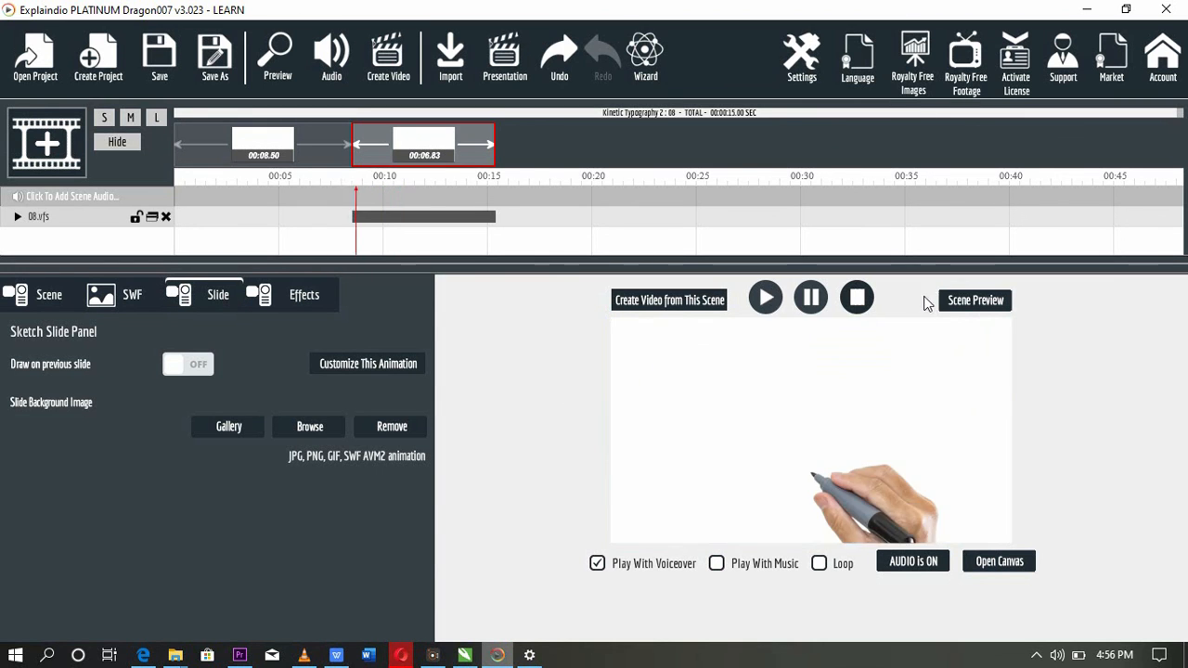
left_click(965, 300)
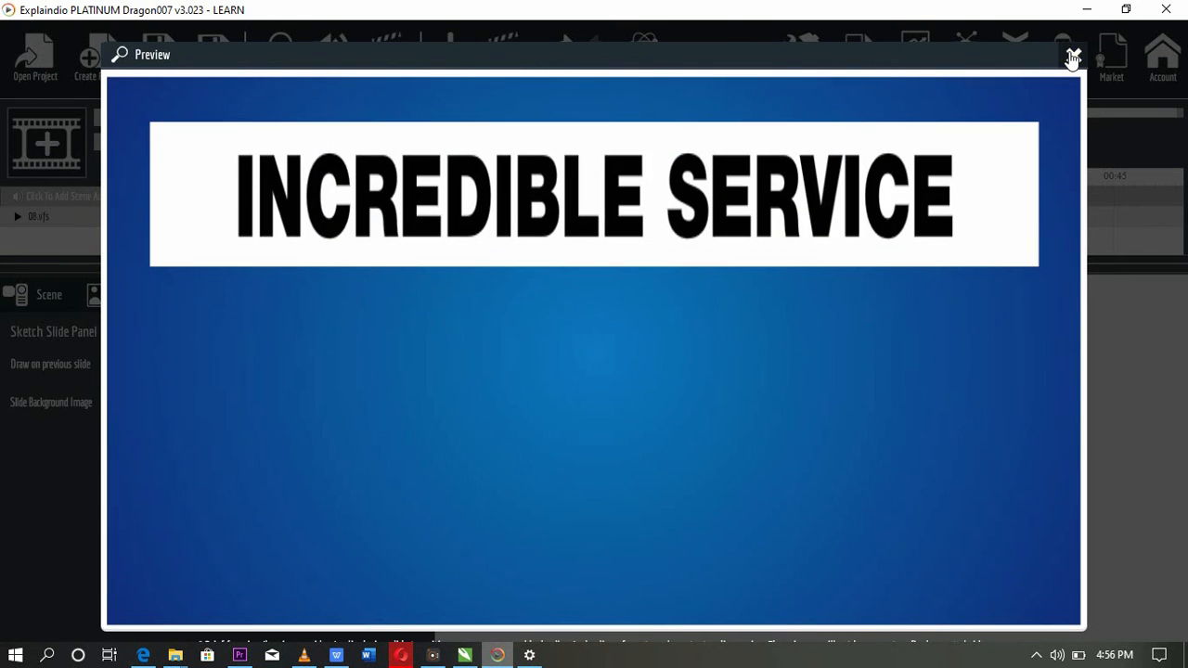
left_click(1072, 59)
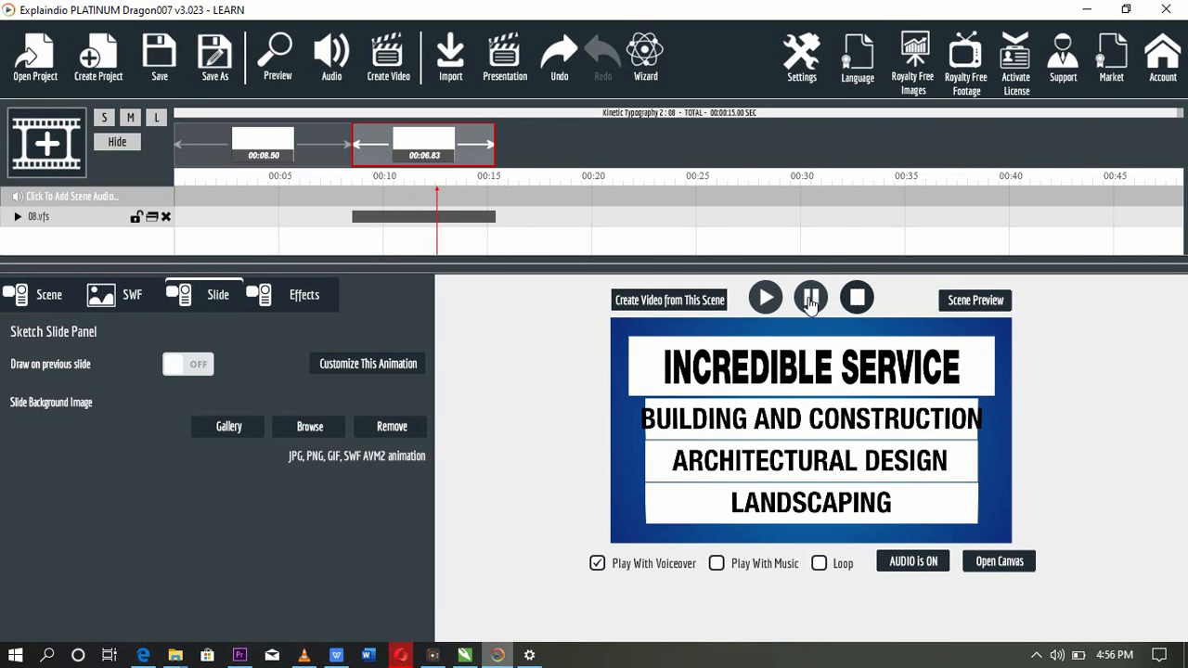
Pause the scene with all four text lines showing and set the opacity of Outline Area4 to 0.95 in the animation's customization.
left_click(810, 298)
left_click(377, 365)
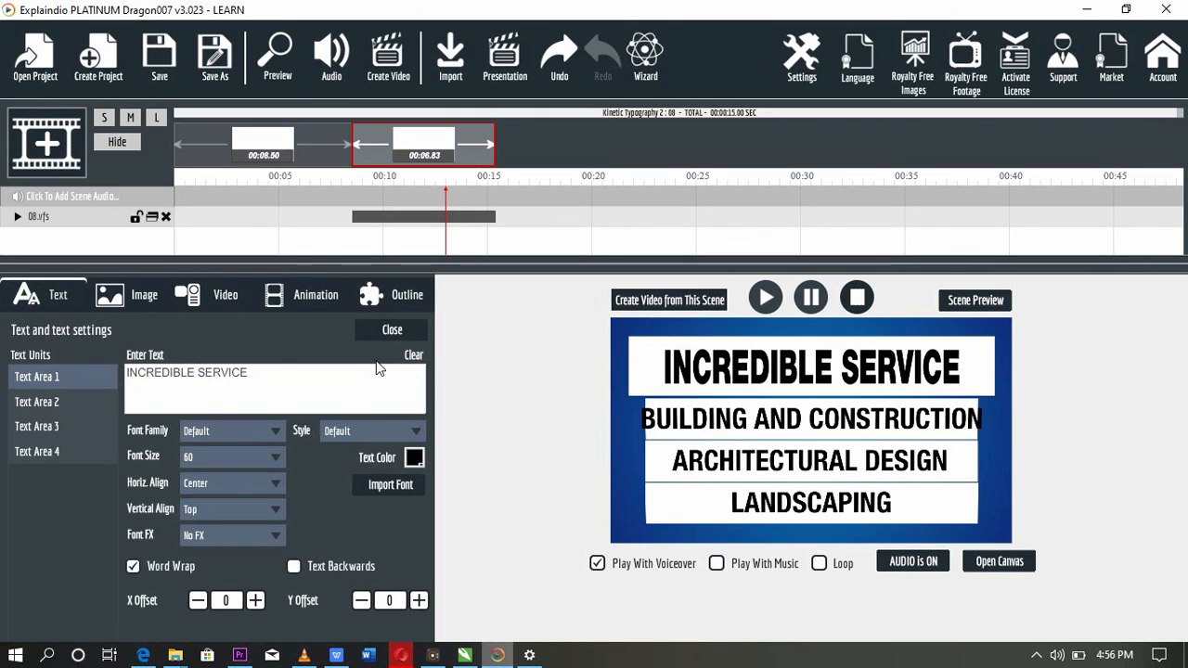
left_click(407, 297)
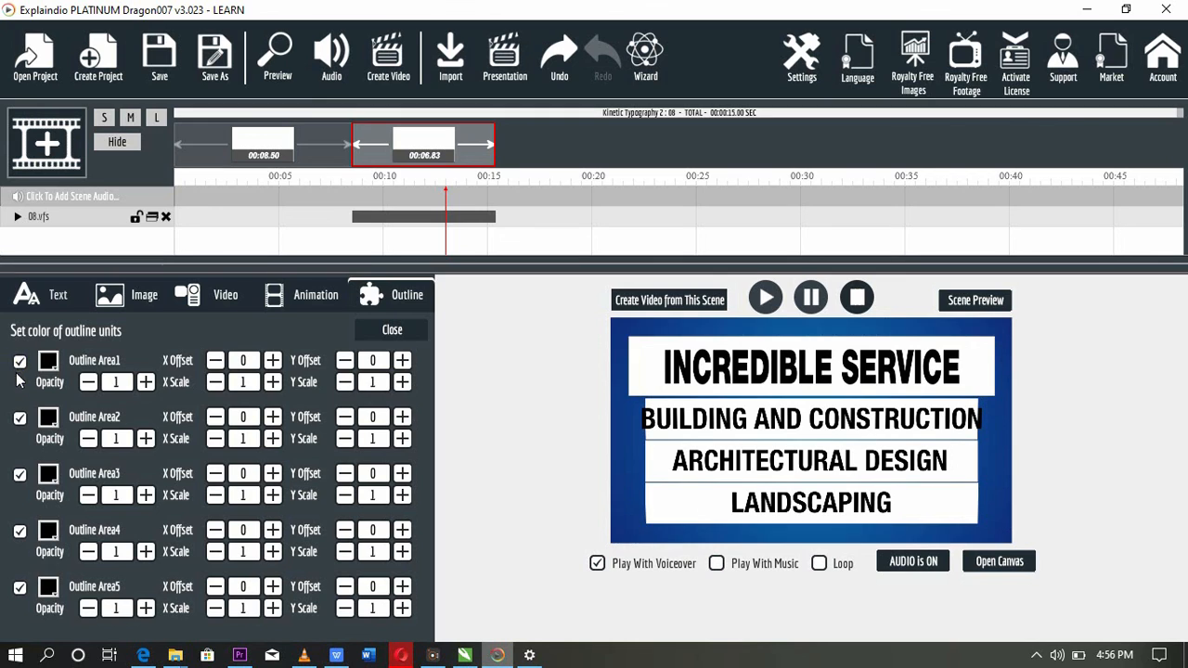
left_click(89, 553)
left_click(89, 553)
left_click(89, 553)
left_click(90, 553)
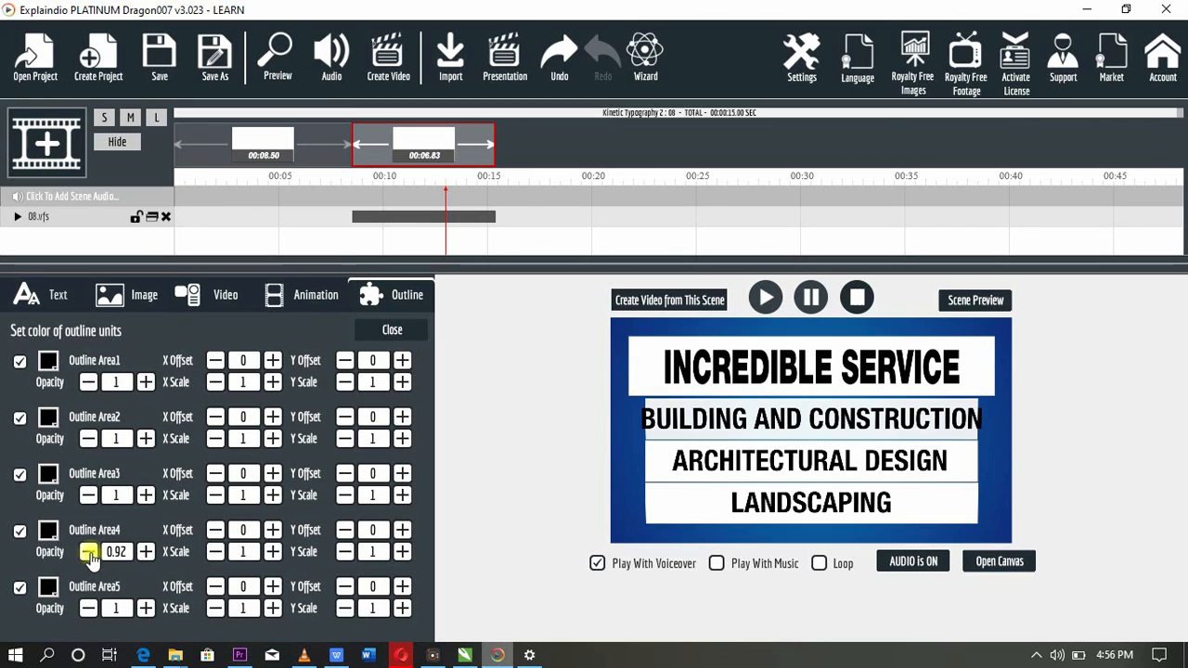
left_click(89, 553)
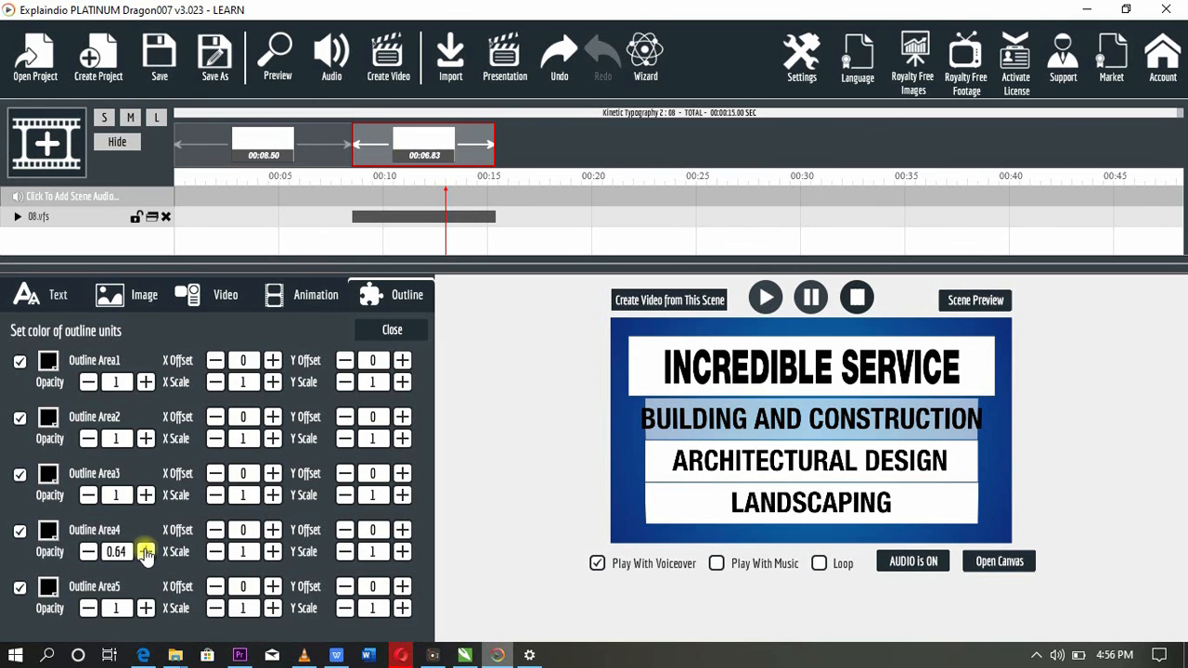
left_click(146, 552)
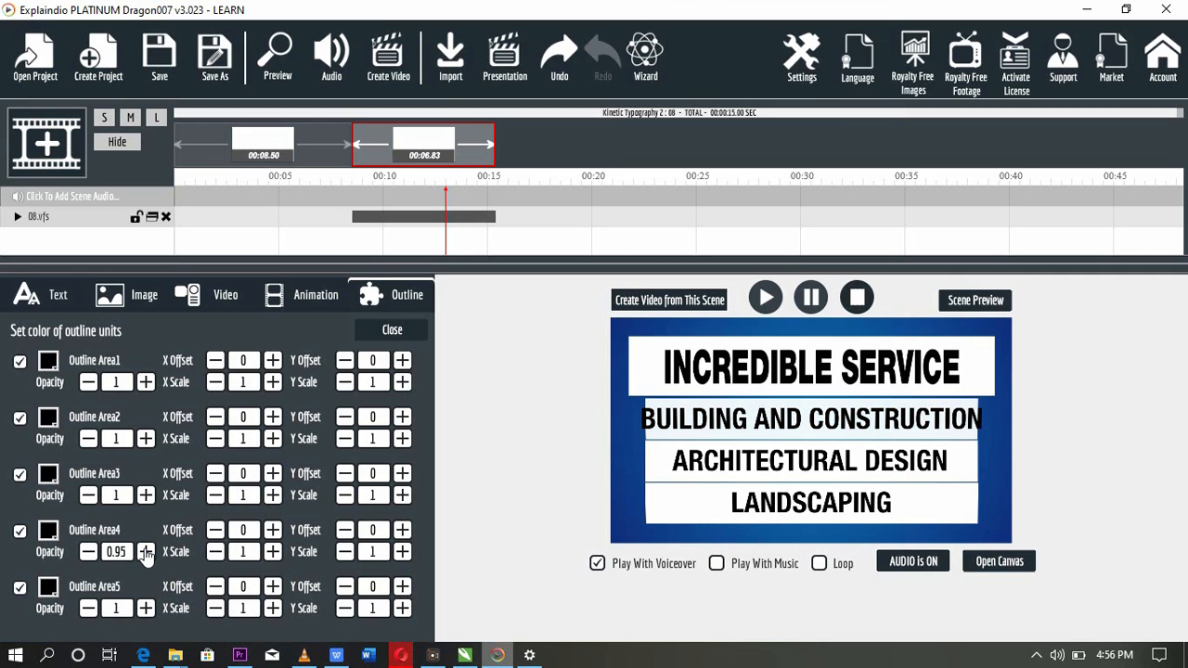
Set the X scale of Outline Area4 to 0.96 and its X offset to 6.
left_click(215, 552)
left_click(273, 531)
left_click(272, 531)
left_click(273, 530)
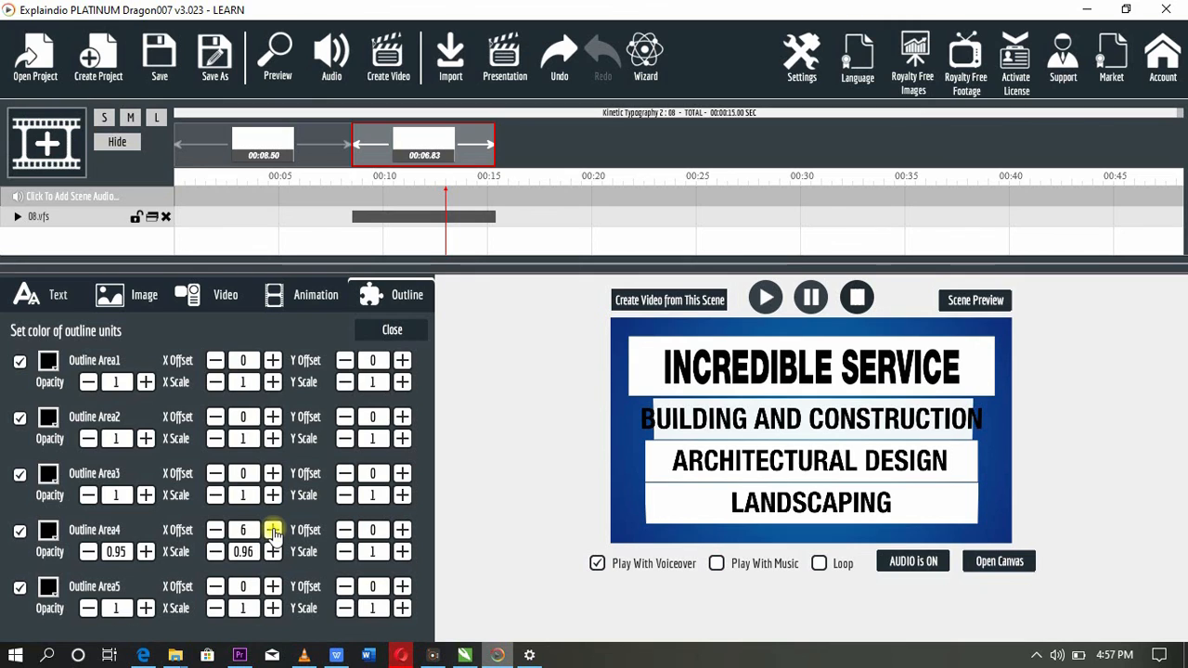
Widen the box behind "BUILDING AND CONSTRUCTION" by raising the X scale of Outline Area4 to 1.15.
left_click(271, 553)
left_click(271, 553)
left_click(272, 553)
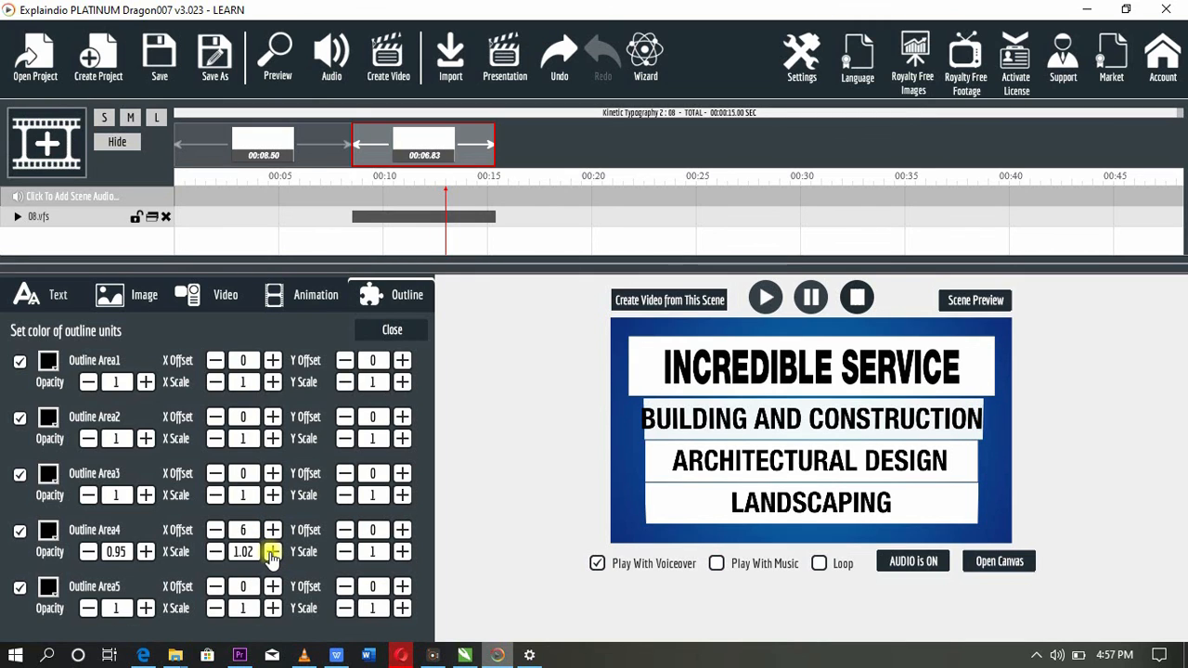
left_click(271, 553)
left_click(272, 553)
left_click(272, 553)
left_click(272, 553)
left_click(272, 553)
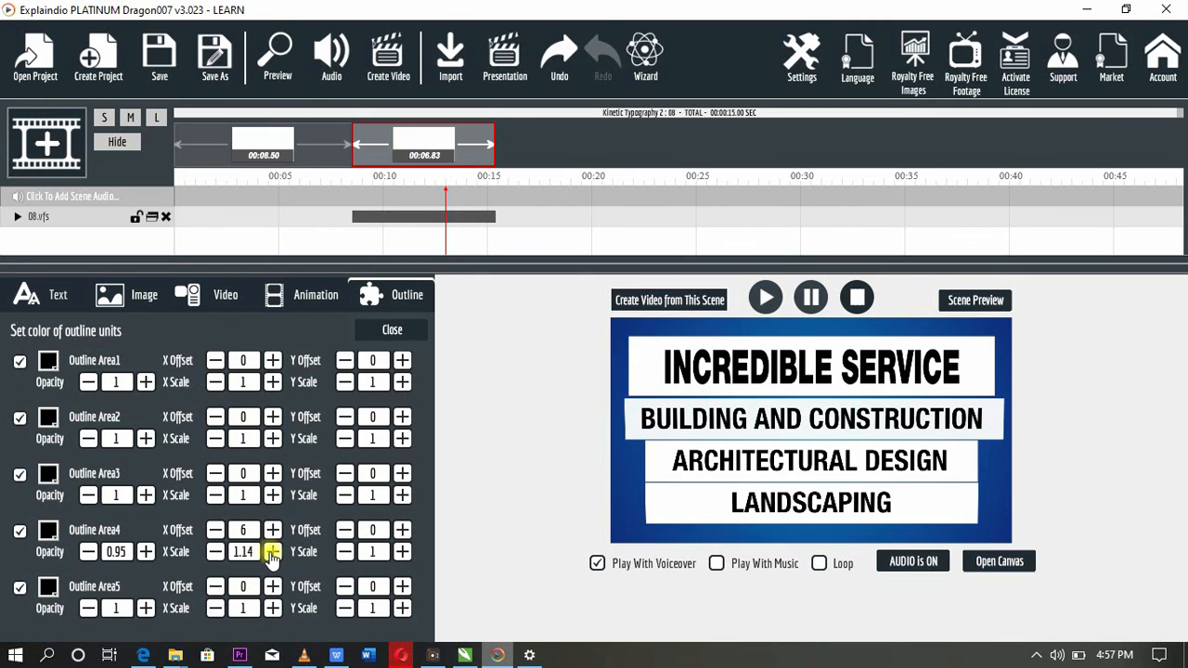
left_click(272, 553)
left_click(272, 553)
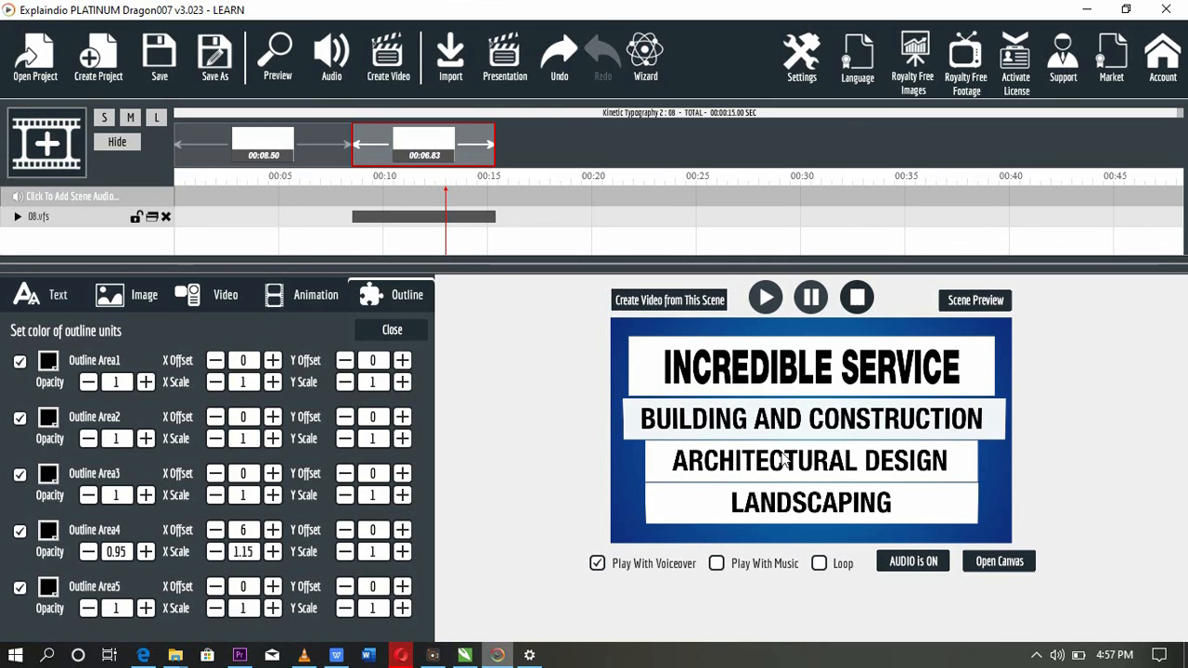
Play a preview of the whole project to check the adjusted text boxes.
left_click(269, 44)
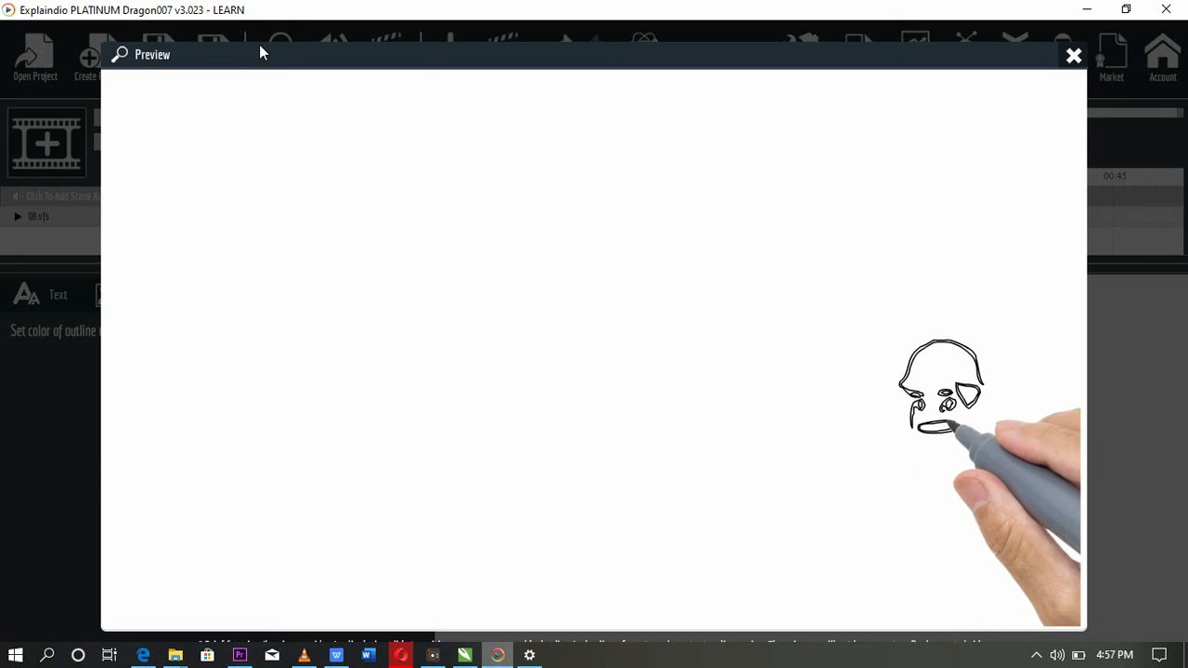